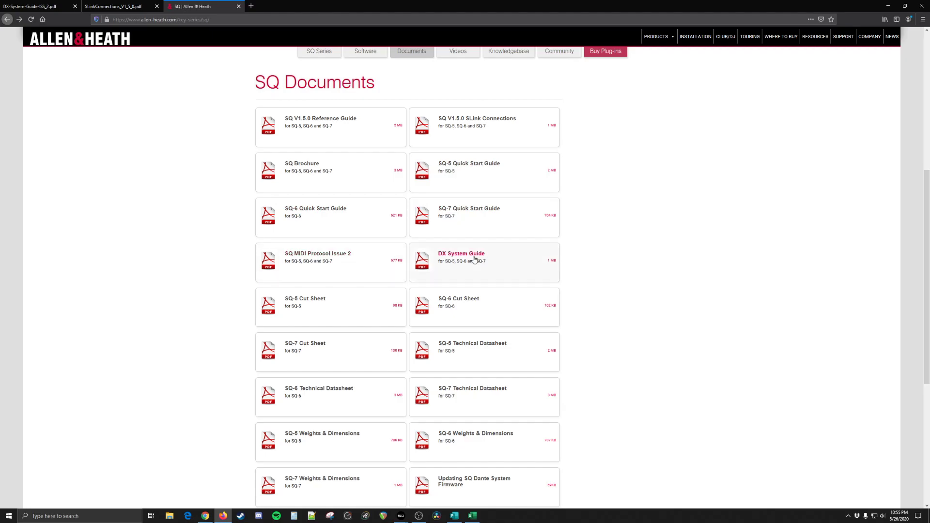
Step: Open the DX System Guide at its SQ & DX section and enlarge the connection diagrams
{"action": "left_click", "coordinate": [120, 7]}
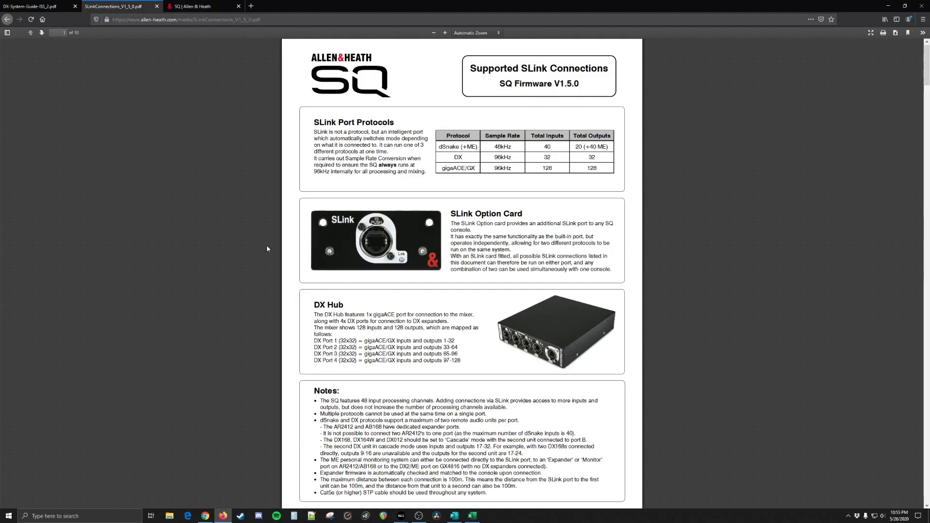
{"action": "left_click", "coordinate": [30, 6]}
{"action": "scroll", "coordinate": [318, 264], "scroll_direction": "down", "scroll_amount": 3}
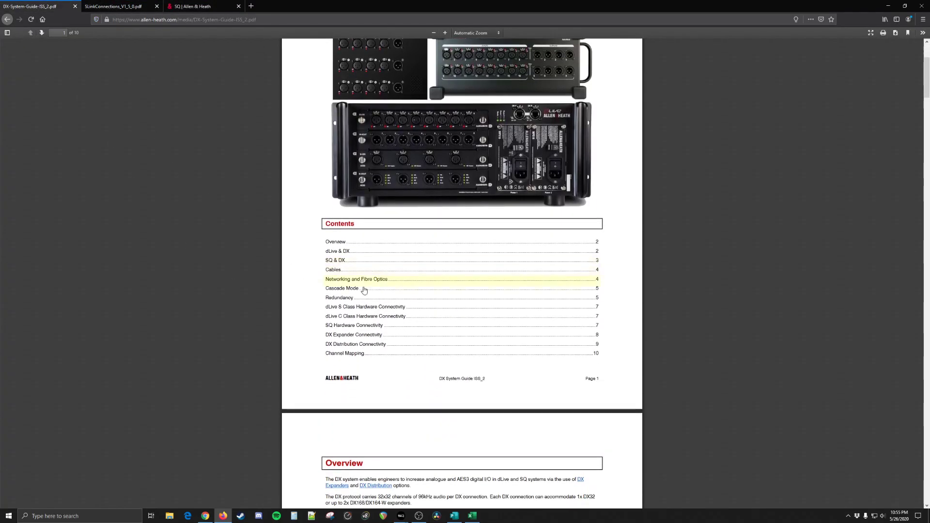
{"action": "left_click", "coordinate": [335, 261]}
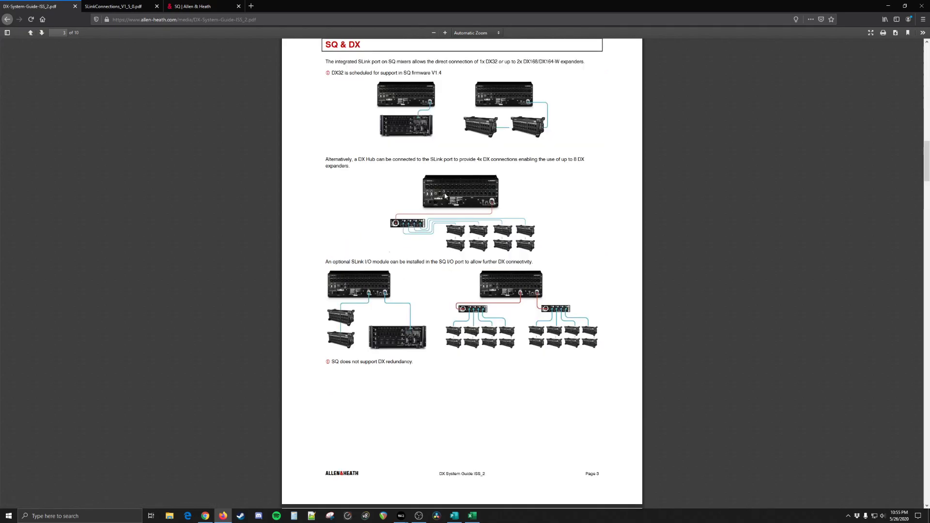
{"action": "scroll", "coordinate": [439, 204], "scroll_direction": "up", "scroll_amount": 2}
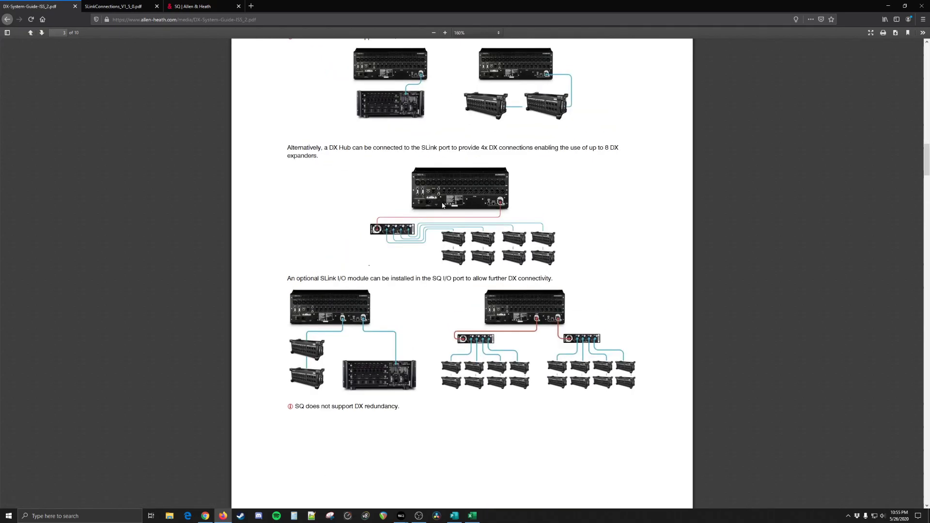
{"action": "scroll", "coordinate": [442, 206], "scroll_direction": "up", "scroll_amount": 2}
{"action": "scroll", "coordinate": [438, 218], "scroll_direction": "up", "scroll_amount": 4}
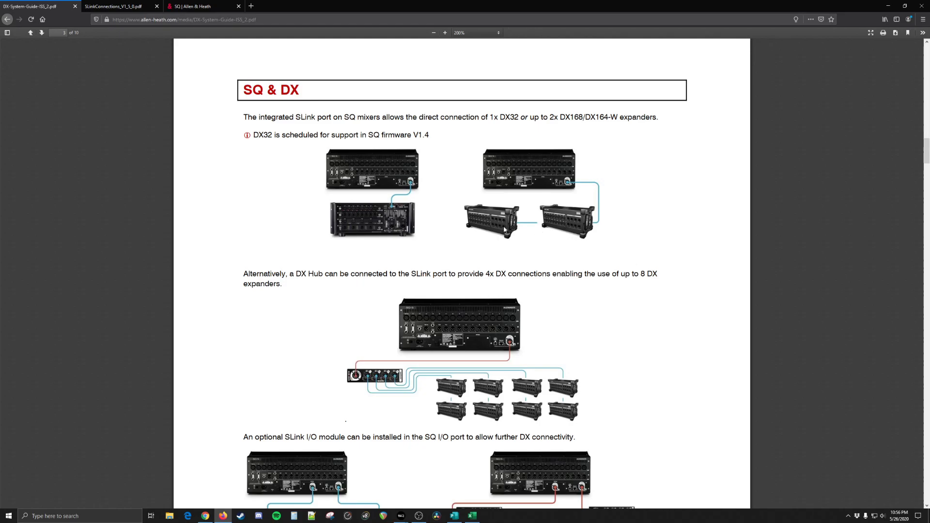
Step: Read through the DX System Guide's diagrams for SQ expander connections, cable lengths and Cascade Mode
{"action": "scroll", "coordinate": [506, 230], "scroll_direction": "down", "scroll_amount": 3}
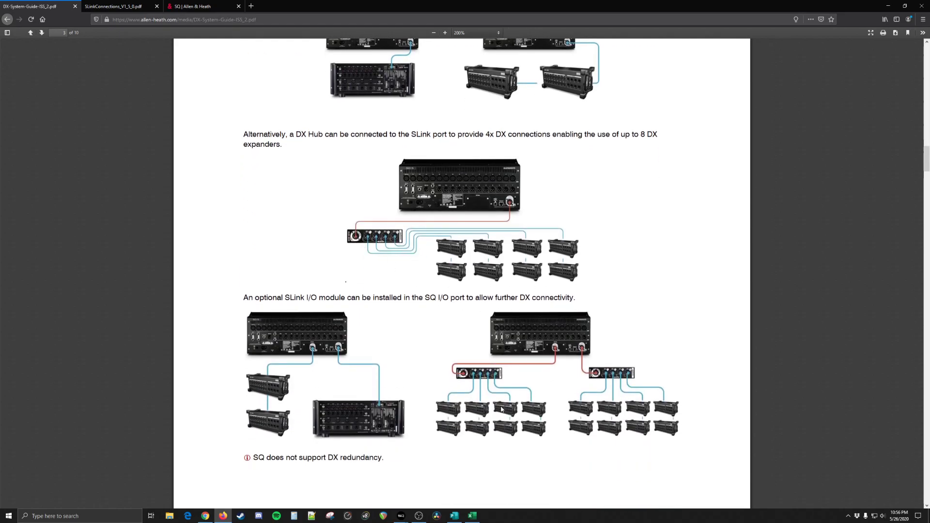
{"action": "scroll", "coordinate": [484, 405], "scroll_direction": "down", "scroll_amount": 4}
{"action": "scroll", "coordinate": [454, 373], "scroll_direction": "down", "scroll_amount": 15}
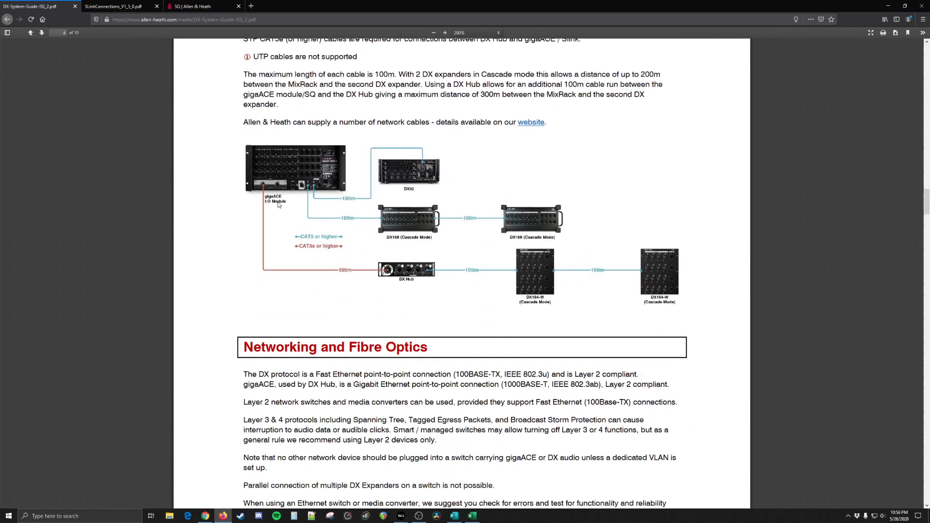
{"action": "scroll", "coordinate": [421, 348], "scroll_direction": "down", "scroll_amount": 15}
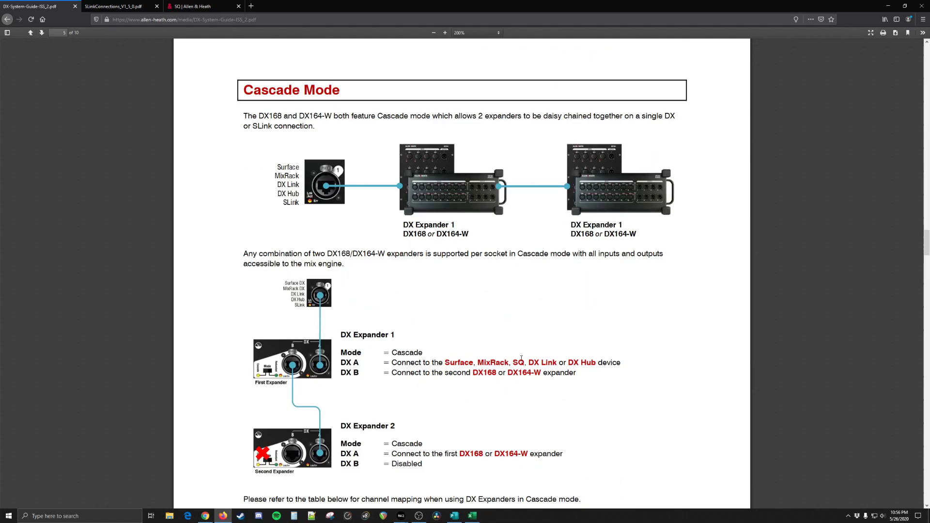
{"action": "scroll", "coordinate": [494, 345], "scroll_direction": "up", "scroll_amount": 20}
{"action": "scroll", "coordinate": [484, 342], "scroll_direction": "up", "scroll_amount": 6}
{"action": "scroll", "coordinate": [419, 345], "scroll_direction": "down", "scroll_amount": 5}
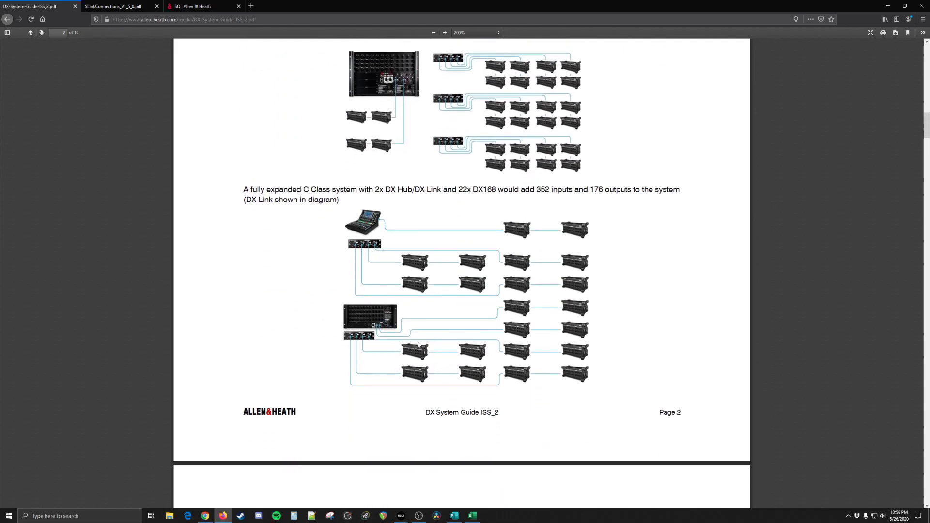
{"action": "scroll", "coordinate": [379, 290], "scroll_direction": "up", "scroll_amount": 20}
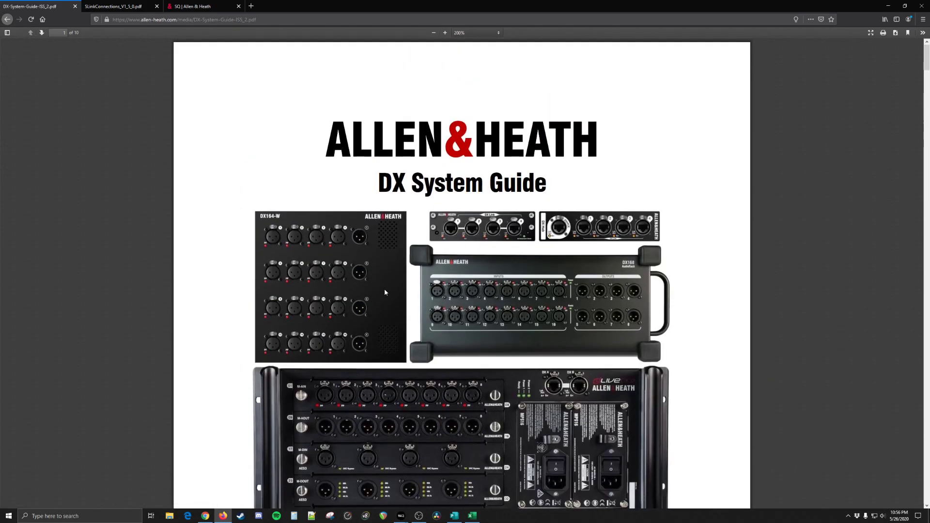
Step: Close the DX System Guide and the SQ documents page, keeping the SLink connections PDF open
{"action": "key", "text": "ctrl+w"}
{"action": "left_click", "coordinate": [107, 7]}
{"action": "key", "text": "ctrl+w"}
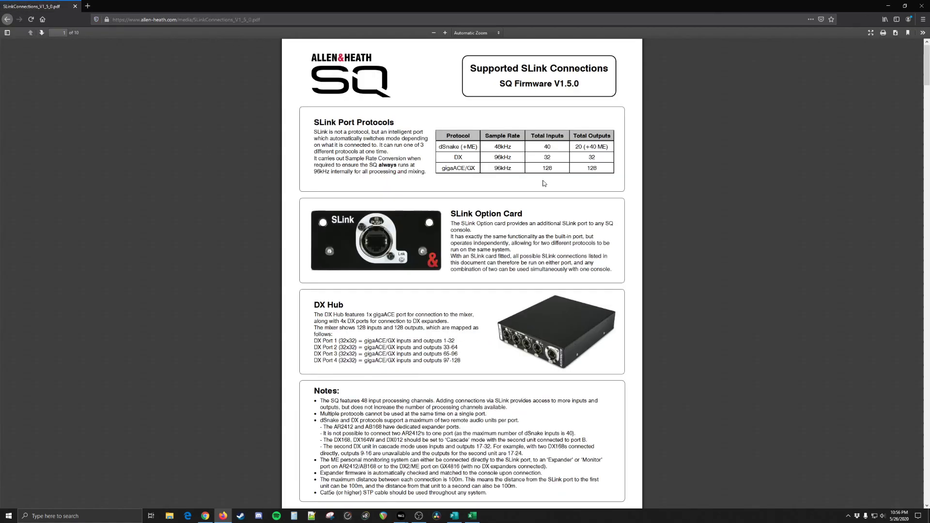
Step: Look through the supported SLink connections PDF from the port protocols to the gigaACE/GX diagrams
{"action": "scroll", "coordinate": [538, 182], "scroll_direction": "down", "scroll_amount": 12}
{"action": "scroll", "coordinate": [480, 283], "scroll_direction": "down", "scroll_amount": 9}
{"action": "scroll", "coordinate": [512, 328], "scroll_direction": "down", "scroll_amount": 10}
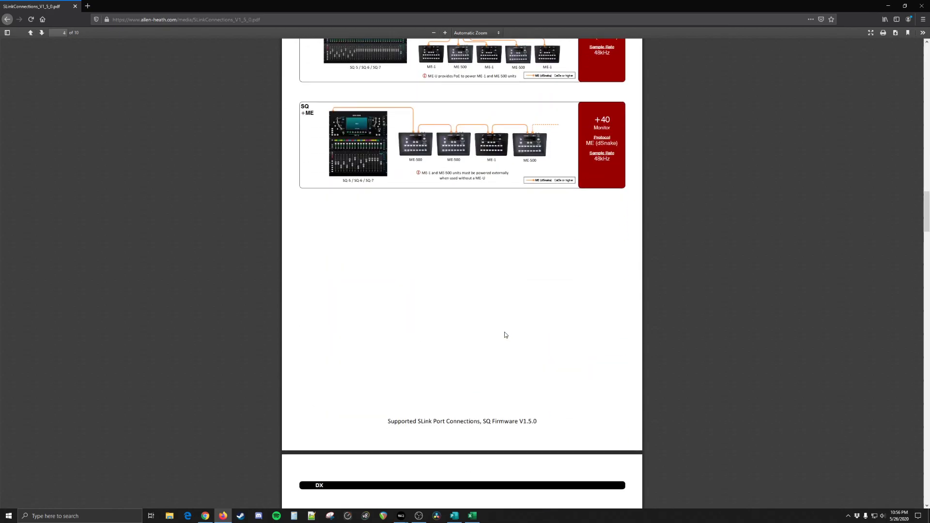
{"action": "scroll", "coordinate": [477, 255], "scroll_direction": "up", "scroll_amount": 3}
{"action": "scroll", "coordinate": [395, 224], "scroll_direction": "down", "scroll_amount": 9}
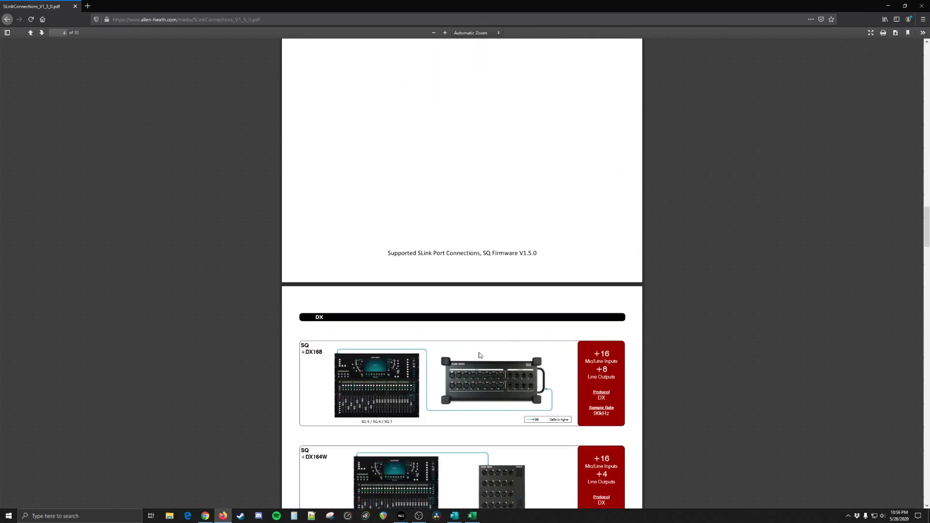
{"action": "scroll", "coordinate": [479, 300], "scroll_direction": "down", "scroll_amount": 9}
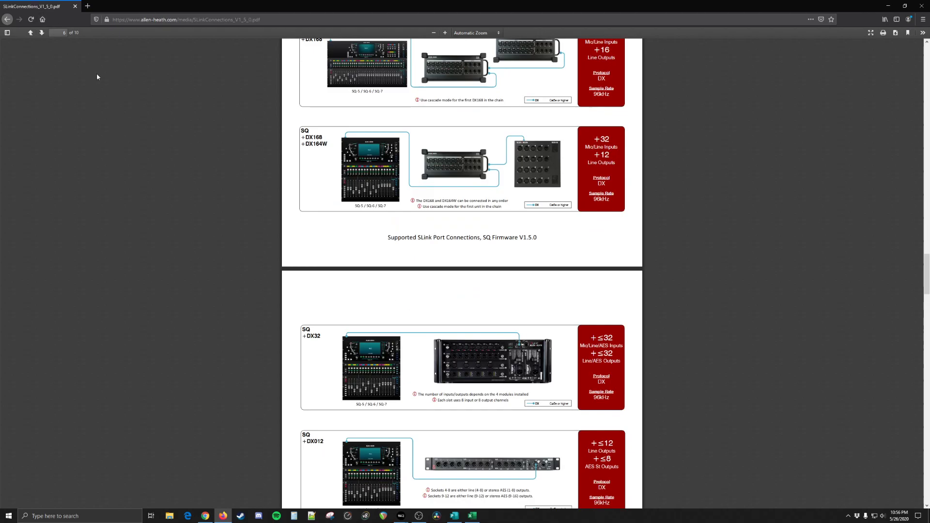
{"action": "scroll", "coordinate": [276, 252], "scroll_direction": "down", "scroll_amount": 15}
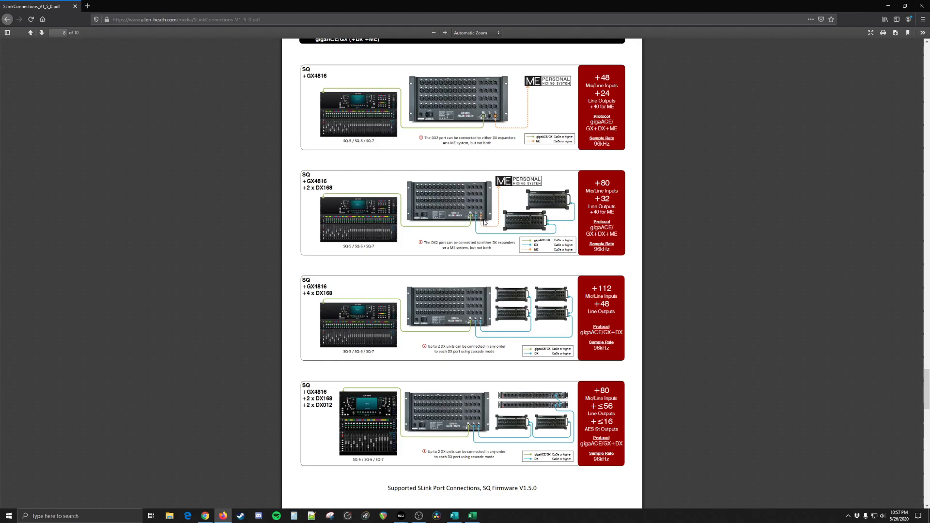
Step: Examine the SQ and GX4816 diagrams with DX168 expanders and the ME personal mixing system up close
{"action": "scroll", "coordinate": [495, 242], "scroll_direction": "up", "scroll_amount": 8}
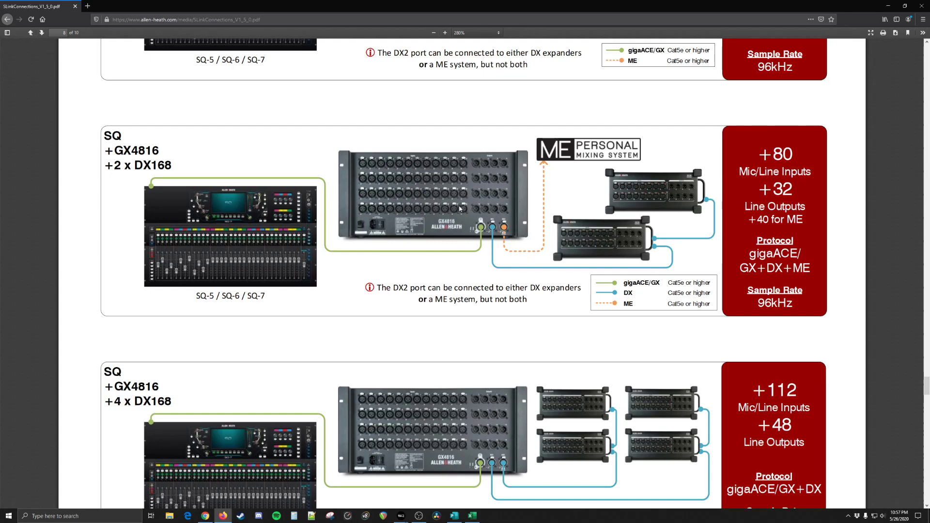
{"action": "scroll", "coordinate": [461, 209], "scroll_direction": "down", "scroll_amount": 5}
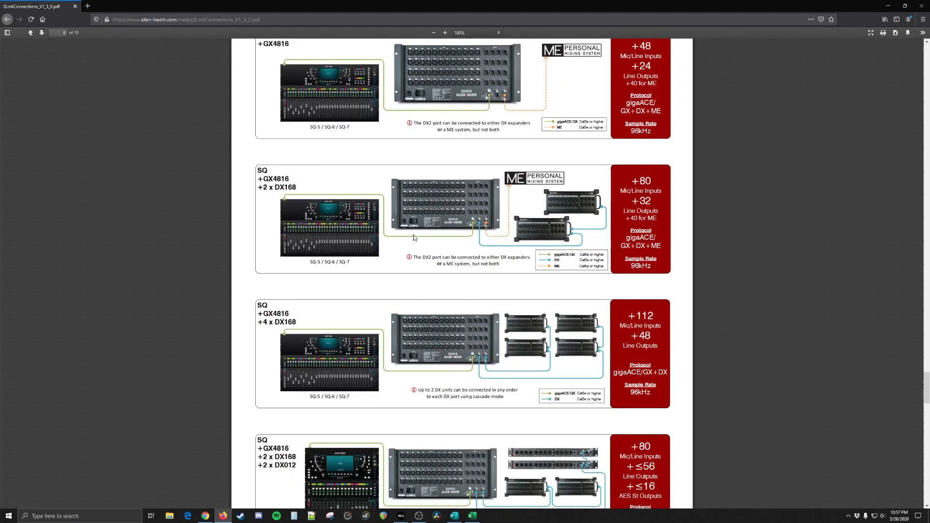
{"action": "scroll", "coordinate": [441, 256], "scroll_direction": "down", "scroll_amount": 3}
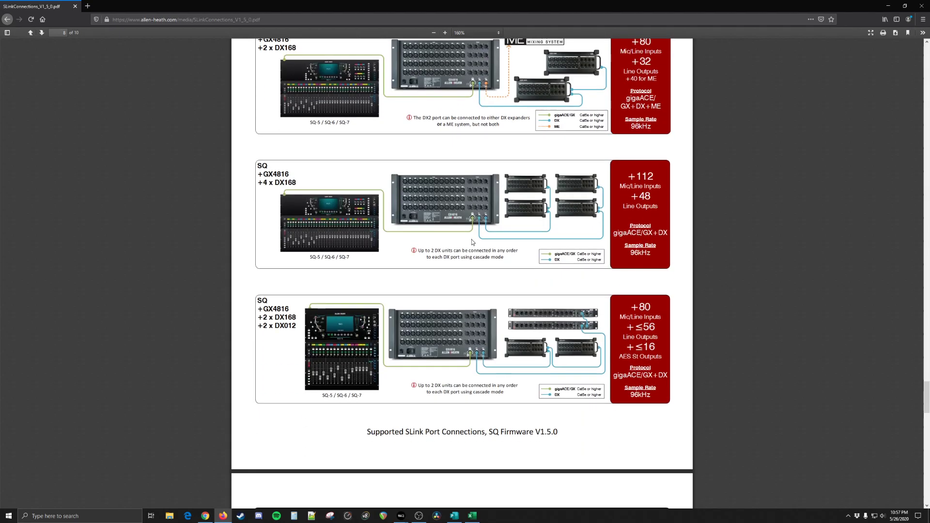
{"action": "scroll", "coordinate": [470, 240], "scroll_direction": "up", "scroll_amount": 2}
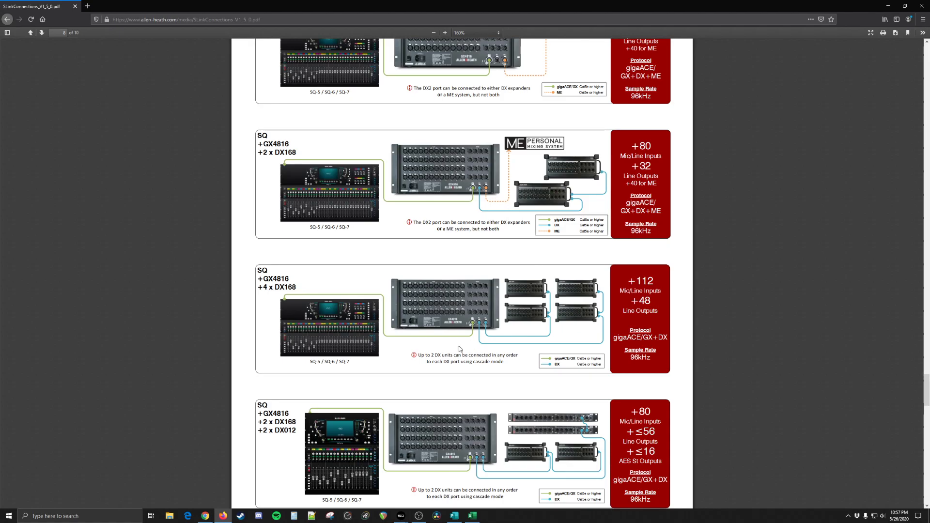
{"action": "scroll", "coordinate": [468, 341], "scroll_direction": "down", "scroll_amount": 5}
Step: Close the SLink connections PDF, switch to Overview.pub in Publisher and show its second page
{"action": "middle_click", "coordinate": [54, 6]}
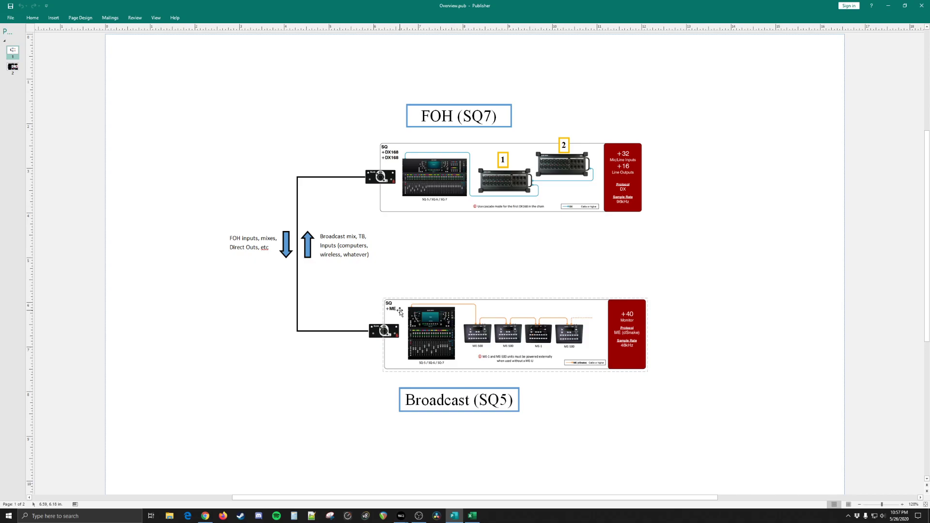
{"action": "left_click", "coordinate": [17, 69]}
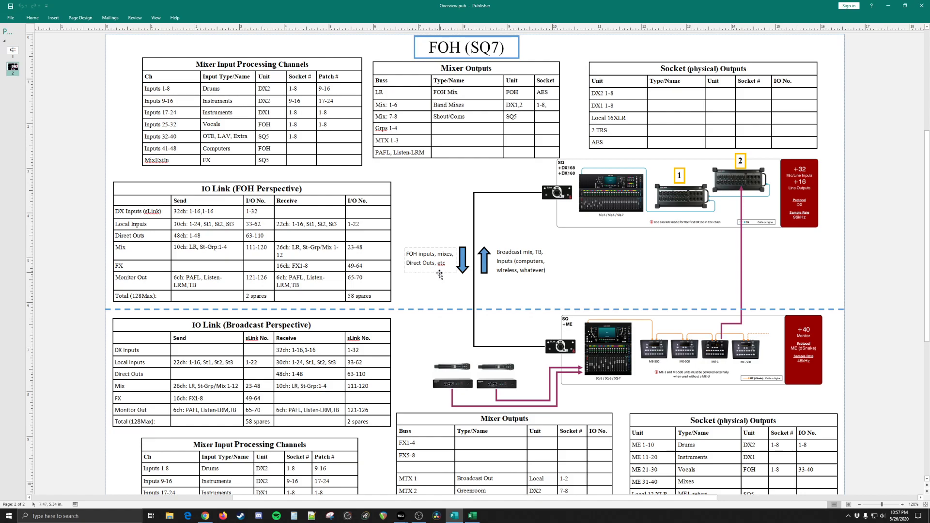
{"action": "scroll", "coordinate": [420, 296], "scroll_direction": "down", "scroll_amount": 3}
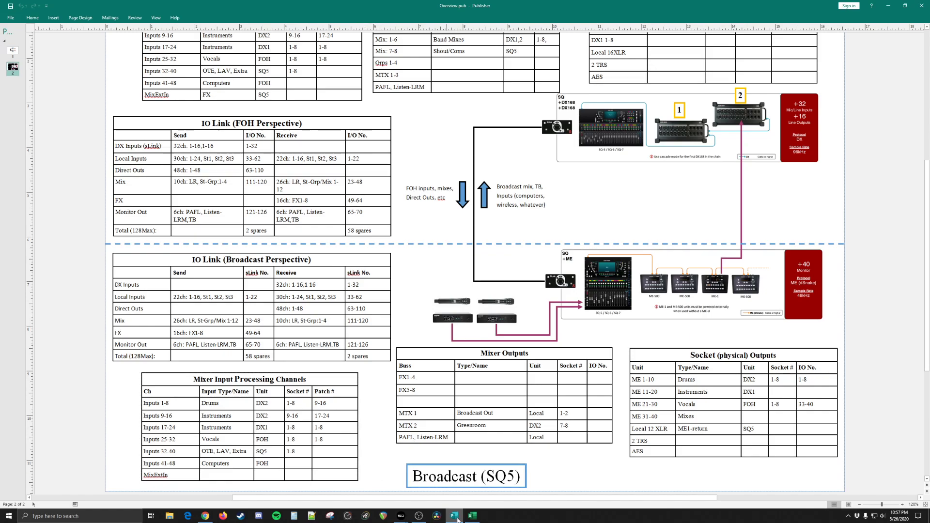
Step: Review the FOH (SQ7) and Broadcast (SQ5) halves of the page, including their routing tables and connection diagram
{"action": "left_click", "coordinate": [480, 381]}
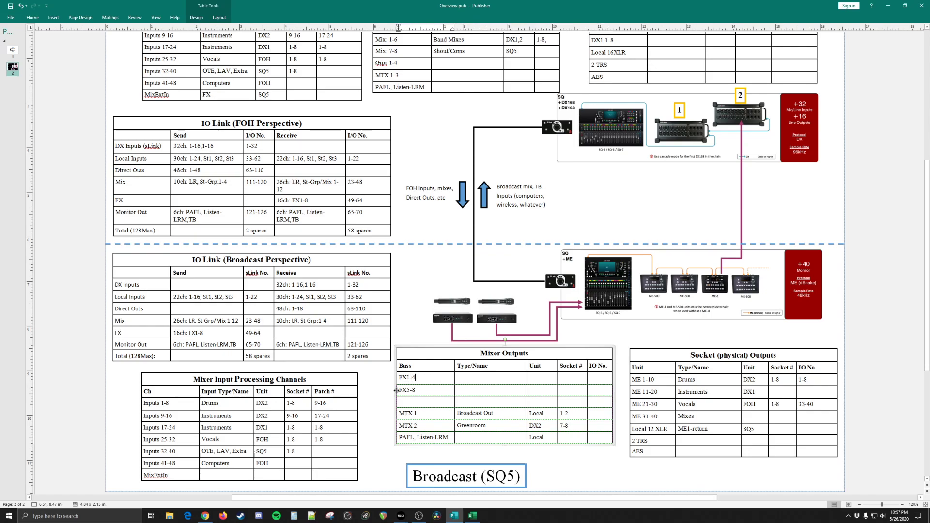
{"action": "scroll", "coordinate": [347, 383], "scroll_direction": "up", "scroll_amount": 1}
{"action": "scroll", "coordinate": [347, 383], "scroll_direction": "up", "scroll_amount": 1}
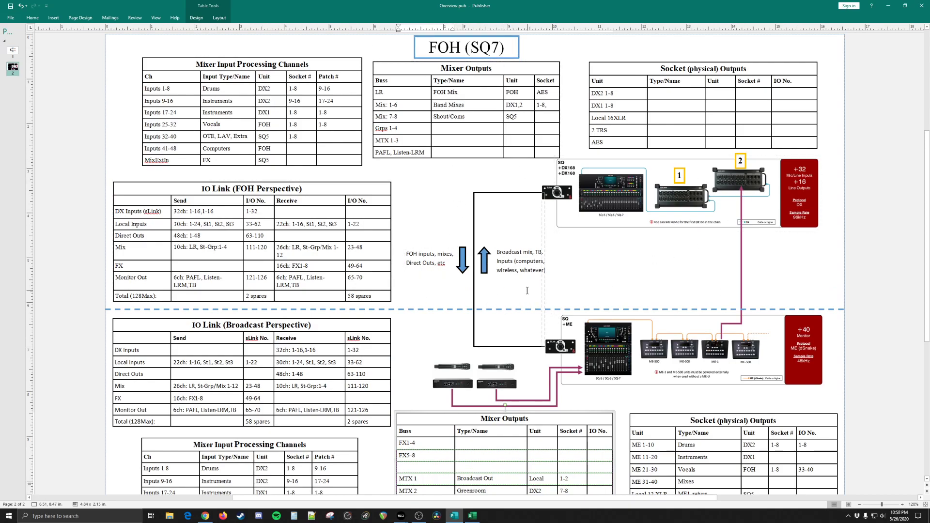
{"action": "scroll", "coordinate": [313, 400], "scroll_direction": "down", "scroll_amount": 2}
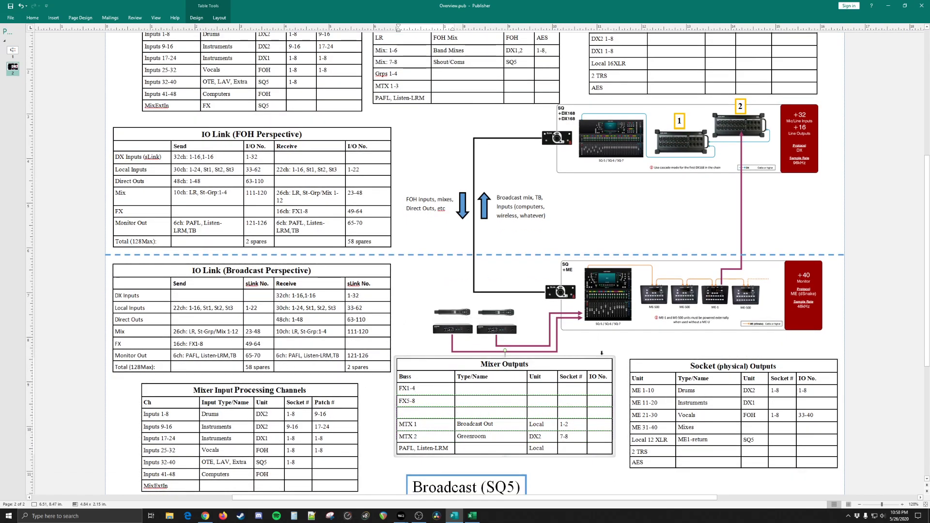
{"action": "scroll", "coordinate": [598, 370], "scroll_direction": "up", "scroll_amount": 2}
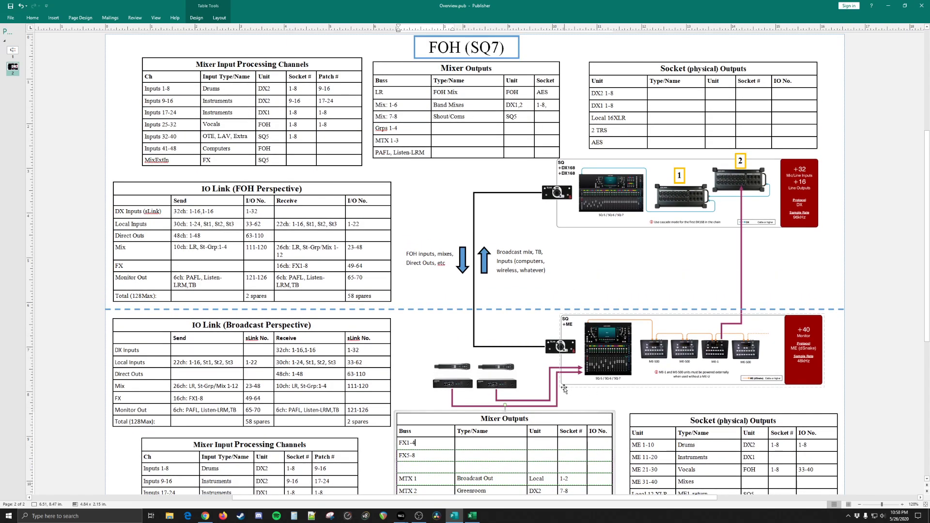
{"action": "scroll", "coordinate": [545, 403], "scroll_direction": "down", "scroll_amount": 2}
{"action": "scroll", "coordinate": [409, 448], "scroll_direction": "down", "scroll_amount": 1}
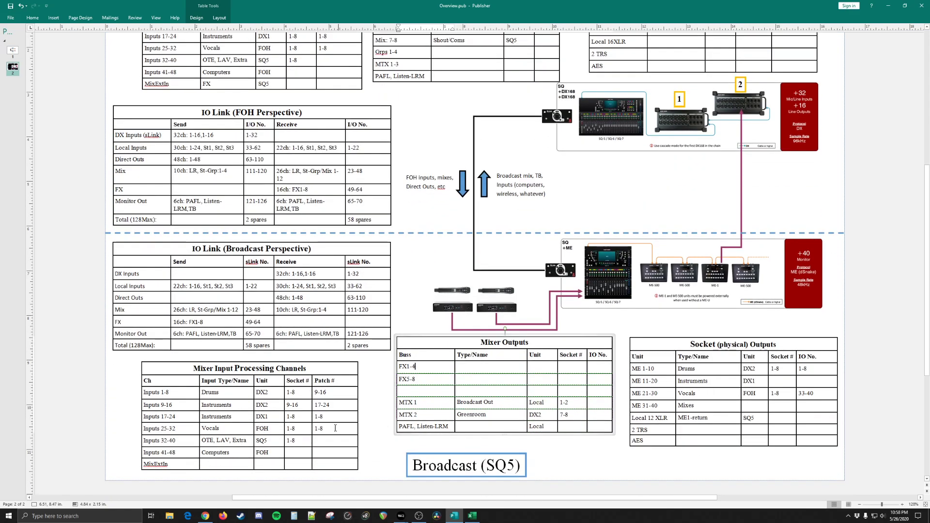
{"action": "scroll", "coordinate": [479, 408], "scroll_direction": "up", "scroll_amount": 4}
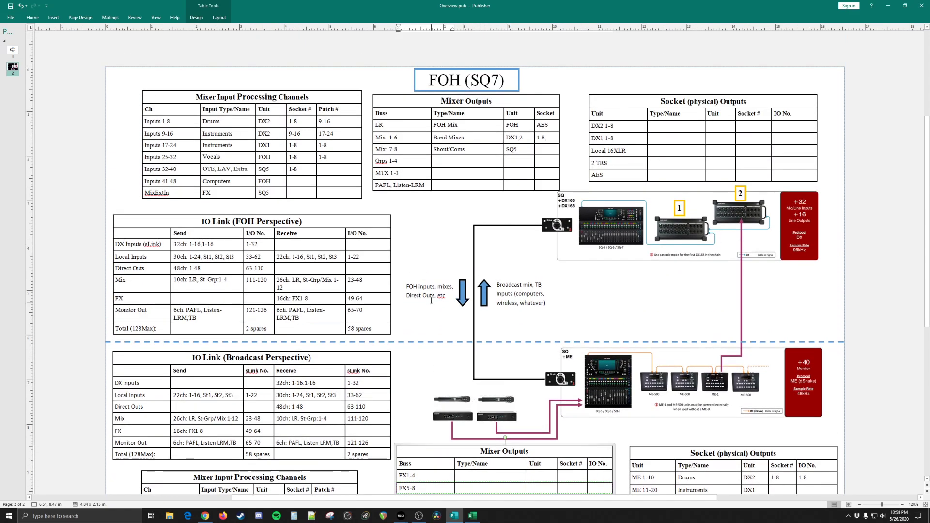
Step: Examine the channel rows from Inputs 1-8 to Inputs 41-48 in the FOH Mixer Input Processing Channels table
{"action": "left_click", "coordinate": [432, 248]}
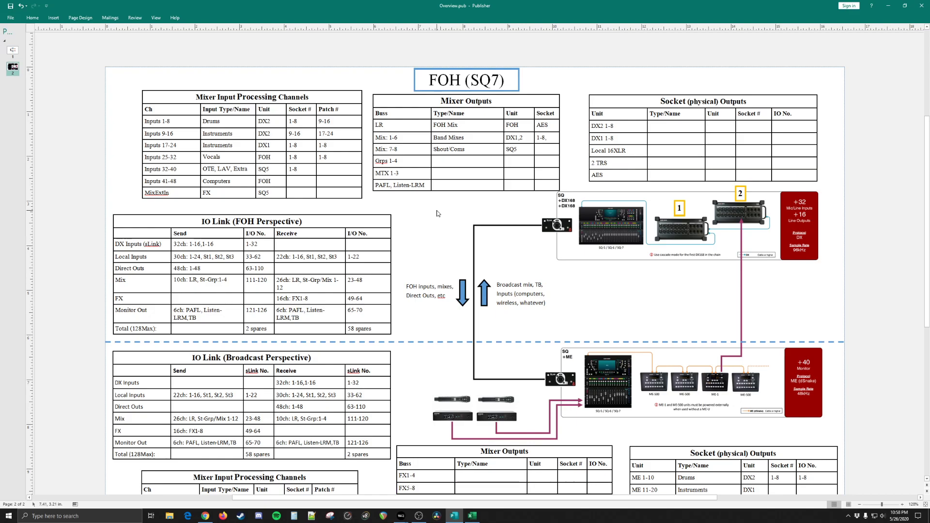
{"action": "left_click", "coordinate": [153, 120]}
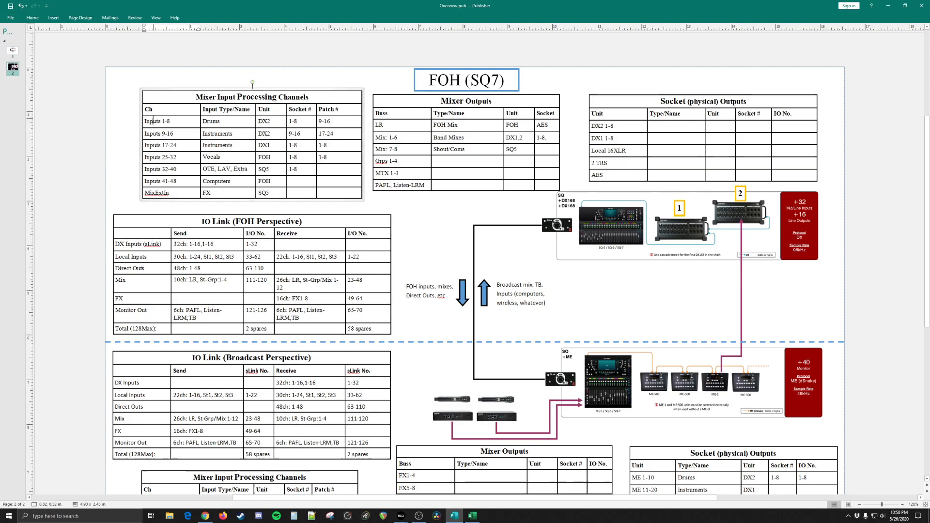
{"action": "left_click", "coordinate": [169, 122]}
{"action": "left_click_drag", "start_coordinate": [147, 121], "coordinate": [181, 182]}
{"action": "left_click", "coordinate": [180, 182]}
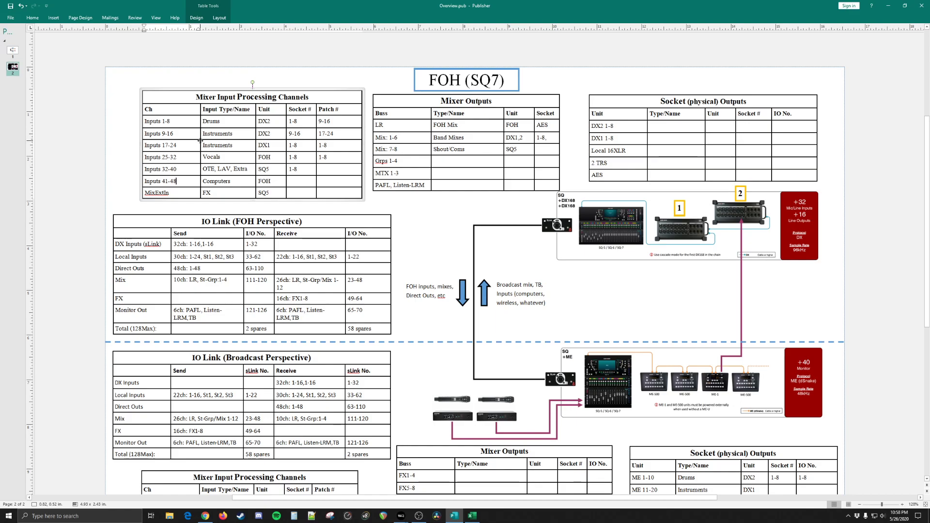
{"action": "left_click", "coordinate": [636, 239]}
{"action": "left_click", "coordinate": [625, 343]}
{"action": "left_click", "coordinate": [597, 302]}
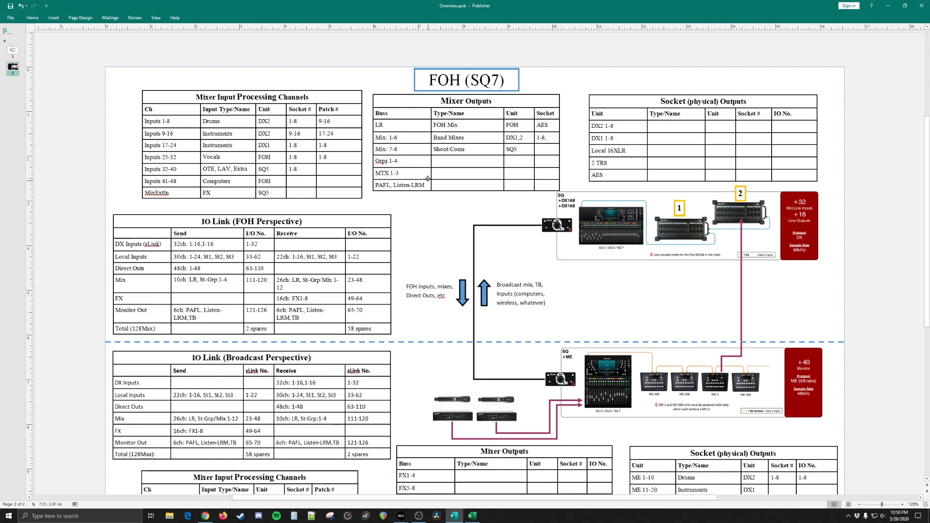
Step: Highlight the Socket heading in the FOH Mixer Outputs table, clear the selection and view the Broadcast tables
{"action": "double_click", "coordinate": [546, 114]}
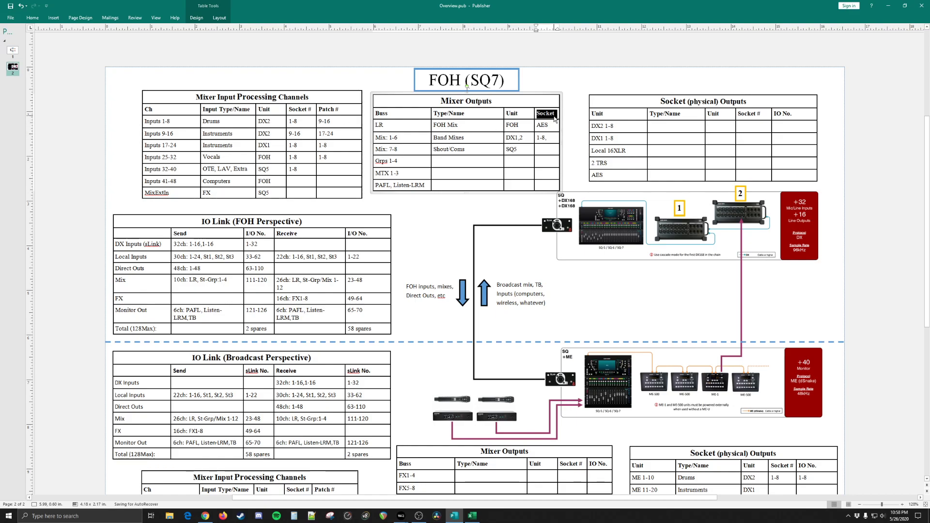
{"action": "left_click", "coordinate": [681, 295]}
{"action": "left_click", "coordinate": [696, 241]}
{"action": "key", "text": "Escape"}
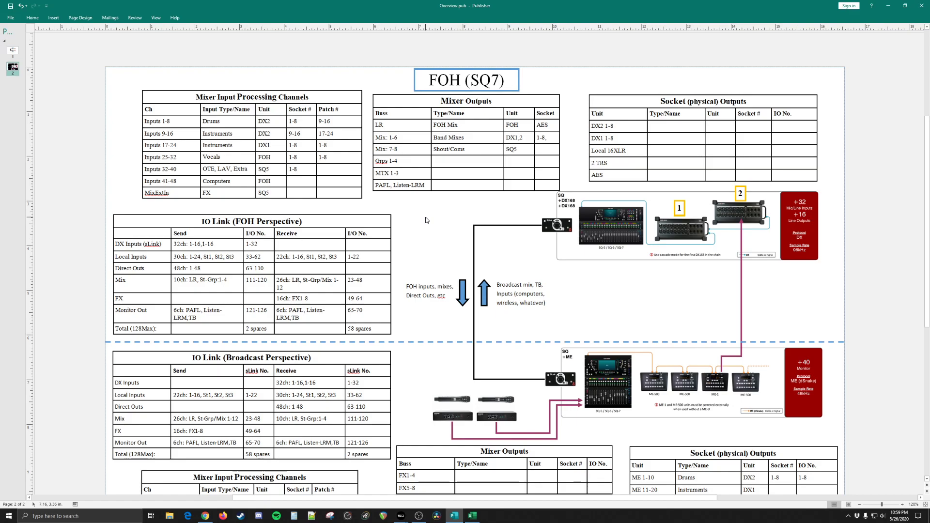
{"action": "scroll", "coordinate": [425, 220], "scroll_direction": "down", "scroll_amount": 3}
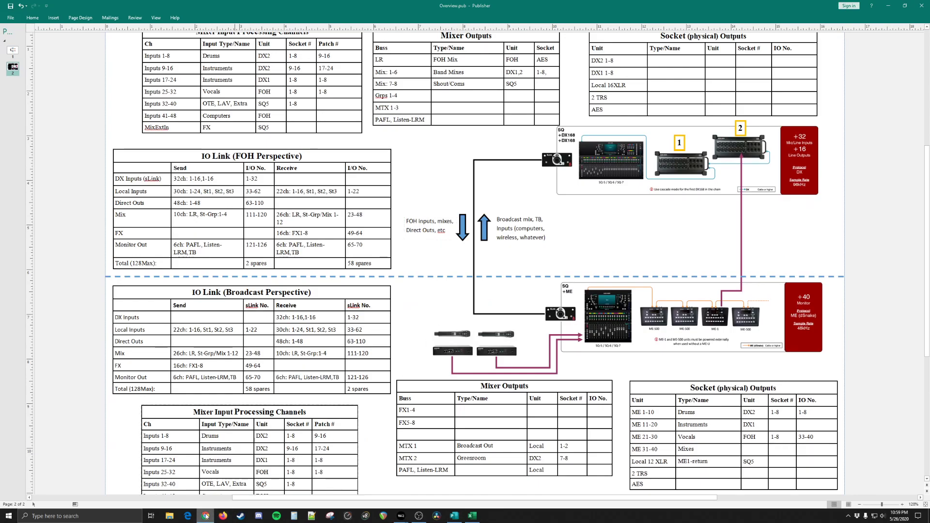
Step: Switch to Firefox, decline making it the default browser, search for "allen heath" and open the official Allen & Heath site
{"action": "left_click", "coordinate": [221, 516]}
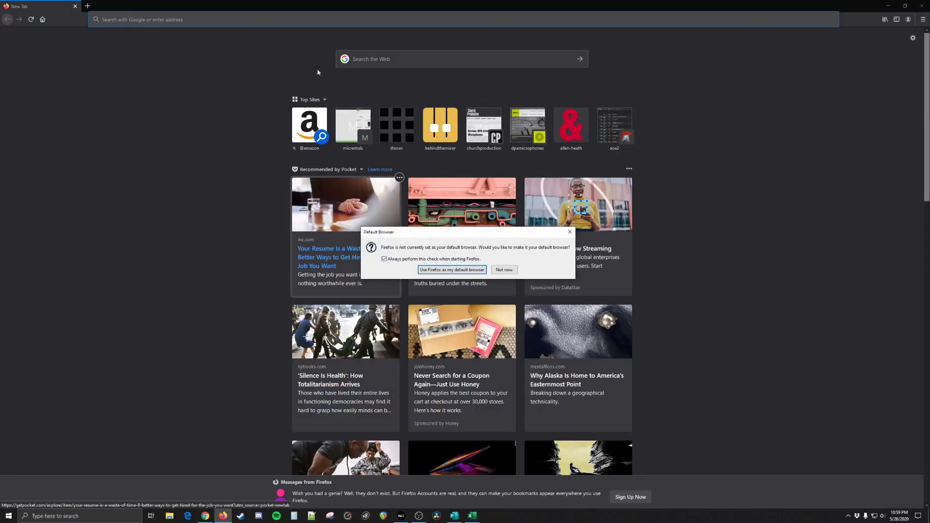
{"action": "left_click", "coordinate": [504, 270]}
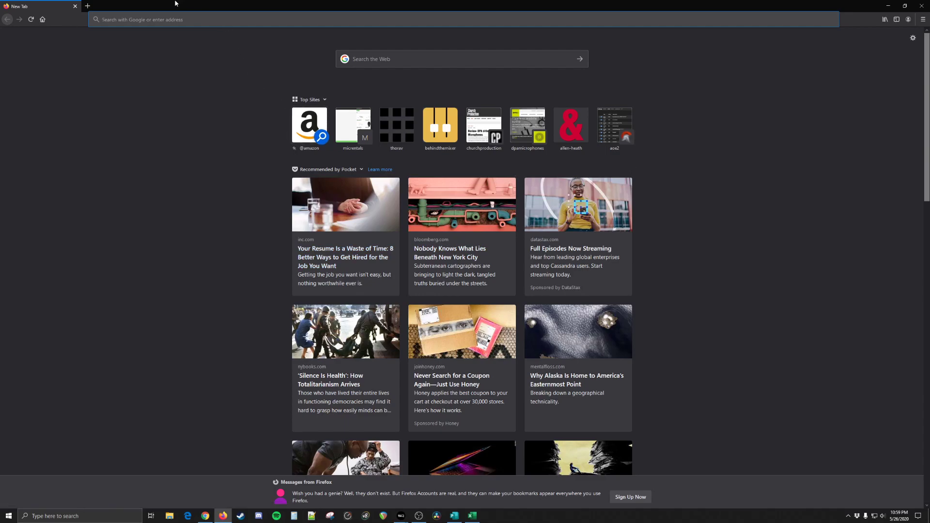
{"action": "left_click", "coordinate": [173, 19]}
{"action": "type", "text": "allen heath"}
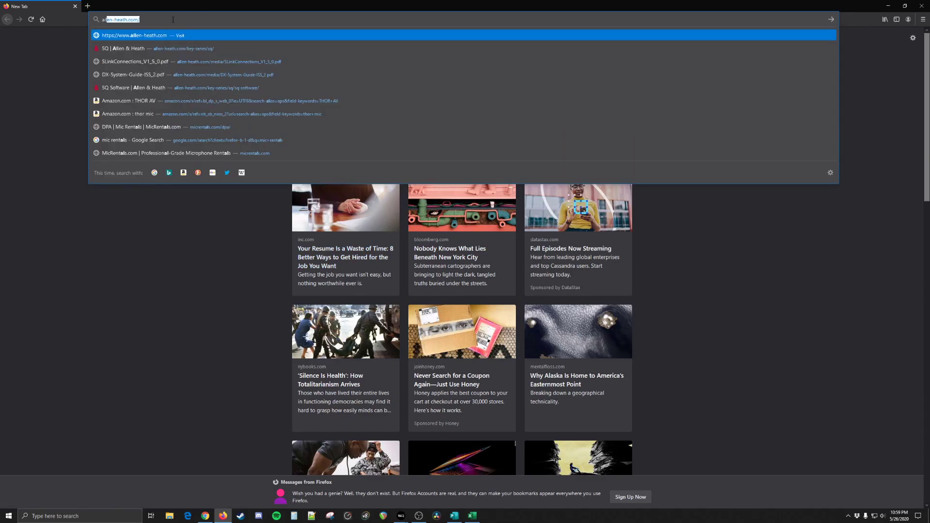
{"action": "key", "text": "Return"}
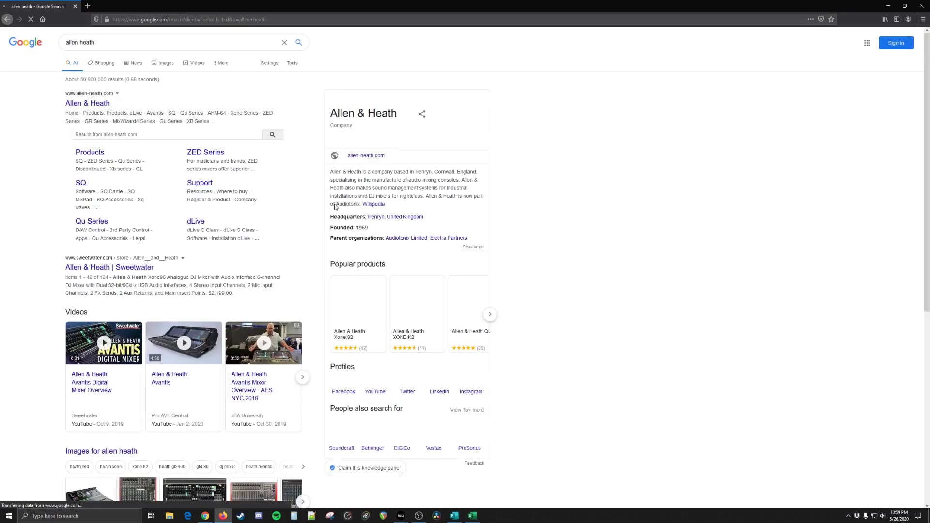
{"action": "left_click", "coordinate": [105, 104]}
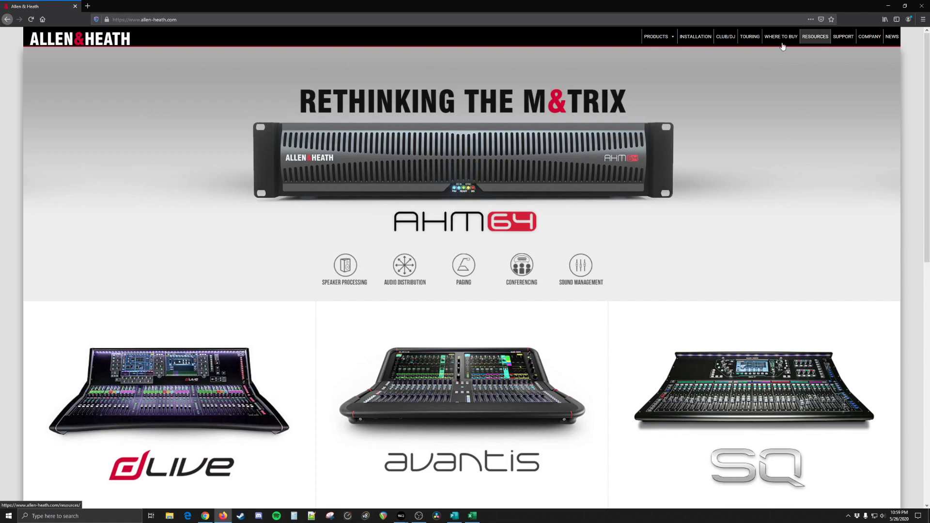
Step: Open the site's Resources page and look through its list of data sheets, user guides and release notes
{"action": "left_click", "coordinate": [815, 37]}
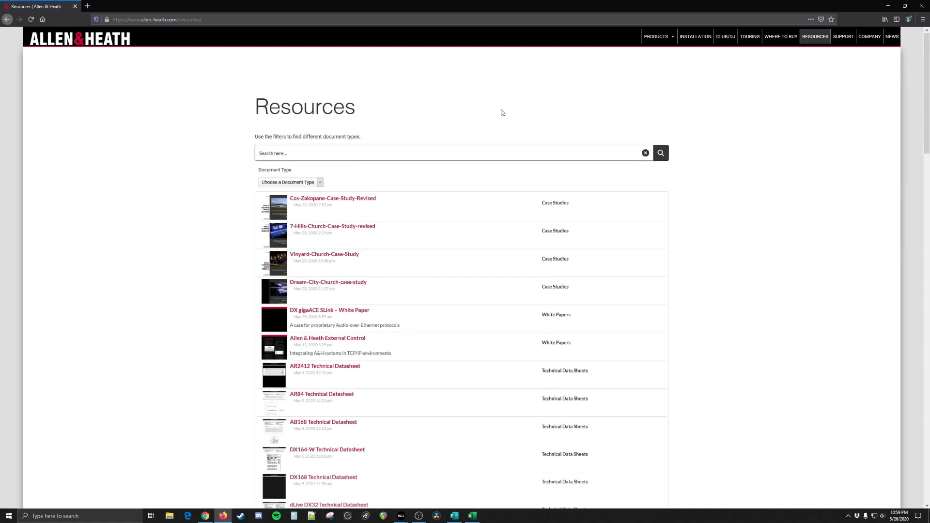
{"action": "scroll", "coordinate": [402, 339], "scroll_direction": "down", "scroll_amount": 7}
{"action": "scroll", "coordinate": [402, 335], "scroll_direction": "down", "scroll_amount": 4}
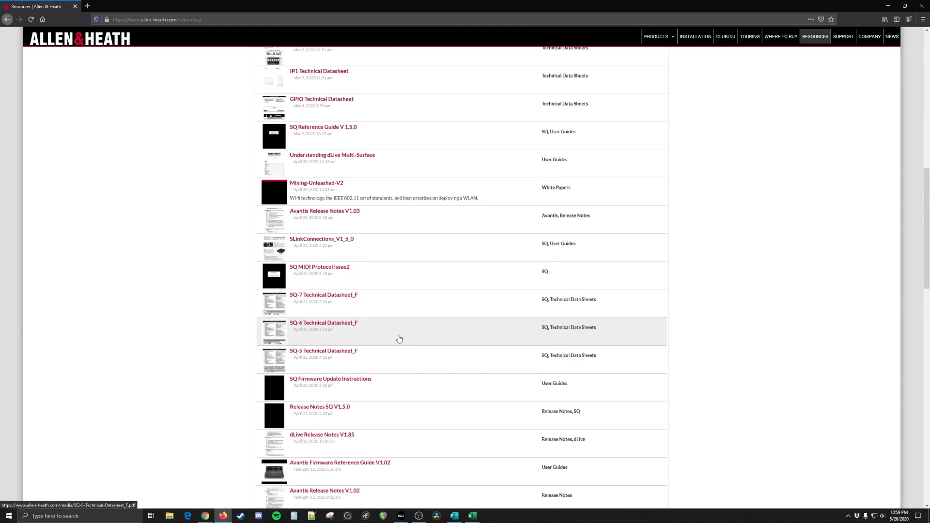
{"action": "scroll", "coordinate": [399, 338], "scroll_direction": "up", "scroll_amount": 11}
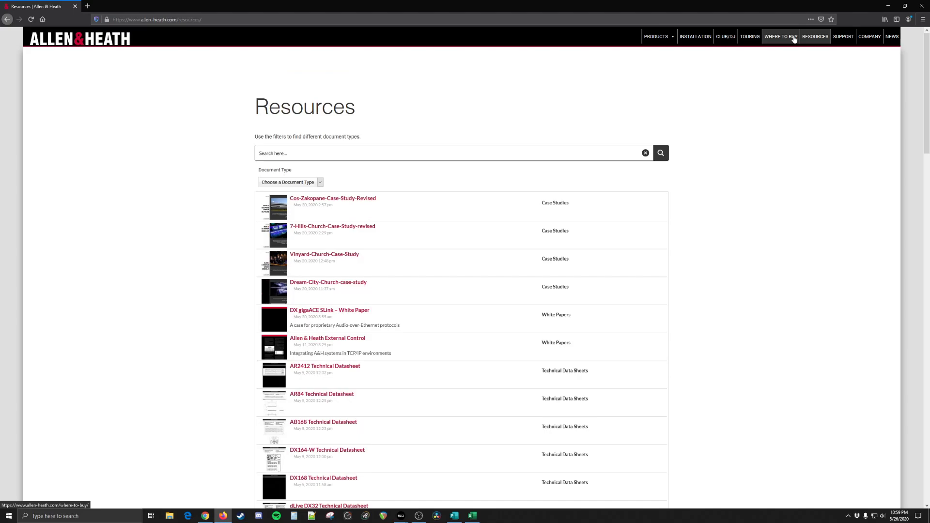
Step: Open the News & Events page and read the article on the MixWizard Sessions
{"action": "left_click", "coordinate": [892, 37]}
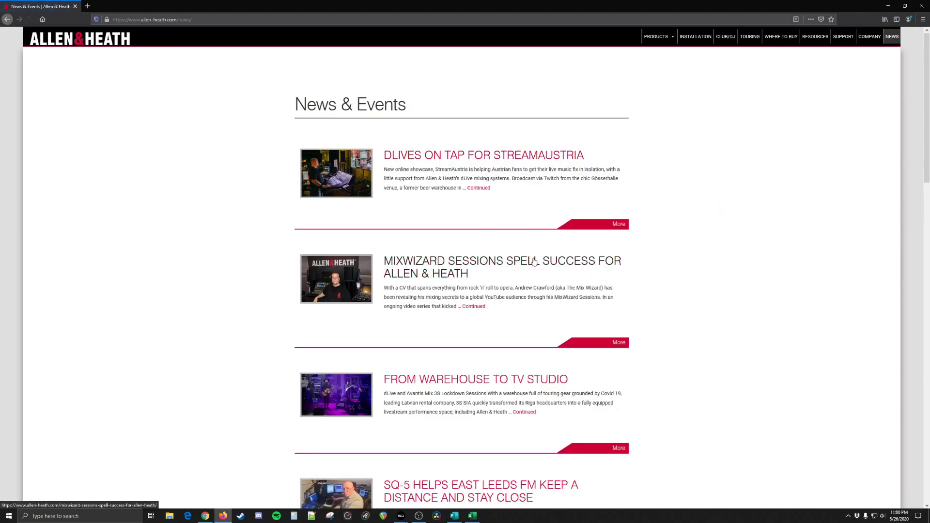
{"action": "left_click", "coordinate": [485, 306]}
{"action": "scroll", "coordinate": [473, 307], "scroll_direction": "down", "scroll_amount": 5}
{"action": "scroll", "coordinate": [409, 306], "scroll_direction": "up", "scroll_amount": 2}
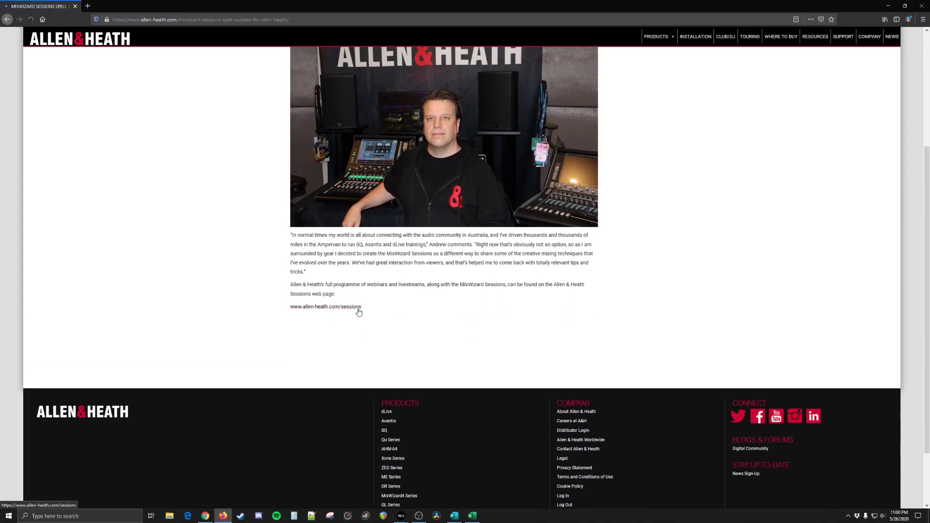
Step: Follow the article's link to the Allen & Heath Sessions page and browse its webinars, Social Sessions and Mix Wizard Sessions videos
{"action": "left_click", "coordinate": [353, 307]}
{"action": "scroll", "coordinate": [391, 326], "scroll_direction": "down", "scroll_amount": 8}
{"action": "scroll", "coordinate": [491, 371], "scroll_direction": "up", "scroll_amount": 8}
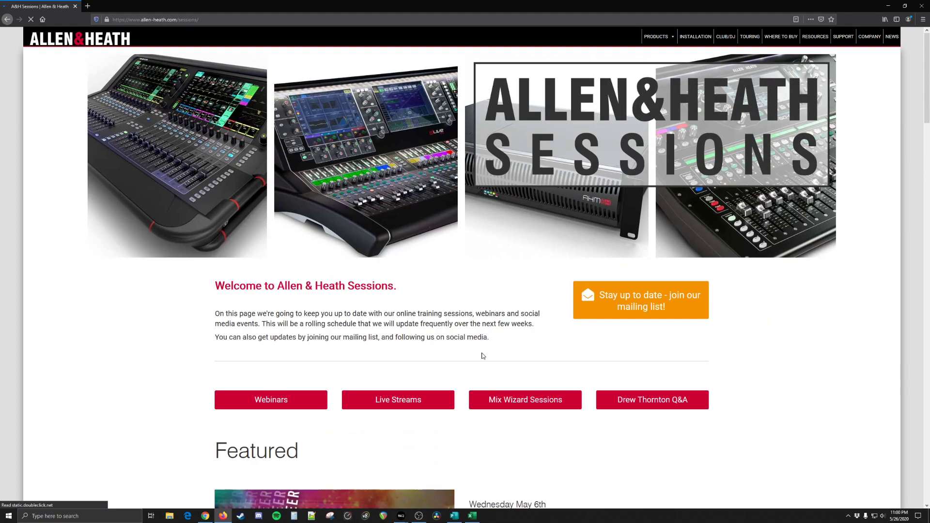
{"action": "scroll", "coordinate": [557, 219], "scroll_direction": "down", "scroll_amount": 20}
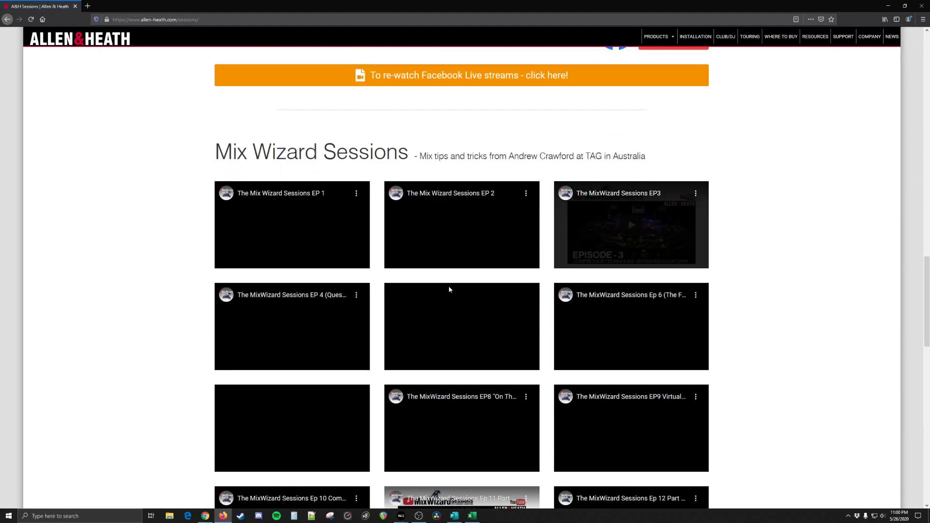
{"action": "scroll", "coordinate": [375, 328], "scroll_direction": "down", "scroll_amount": 10}
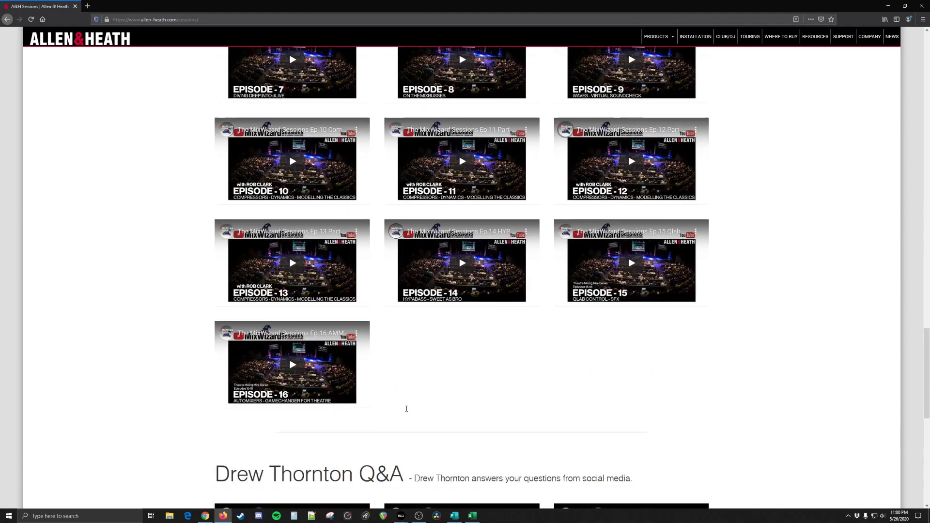
{"action": "scroll", "coordinate": [344, 329], "scroll_direction": "down", "scroll_amount": 5}
{"action": "scroll", "coordinate": [532, 339], "scroll_direction": "up", "scroll_amount": 14}
{"action": "scroll", "coordinate": [530, 347], "scroll_direction": "up", "scroll_amount": 6}
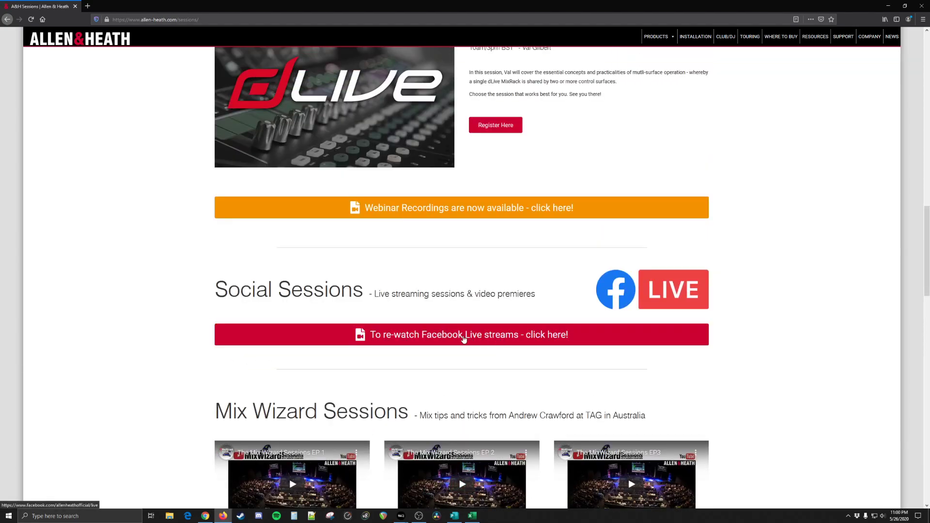
Step: View the past Facebook Live streams linked under Social Sessions, then close both browser tabs
{"action": "left_click", "coordinate": [463, 338]}
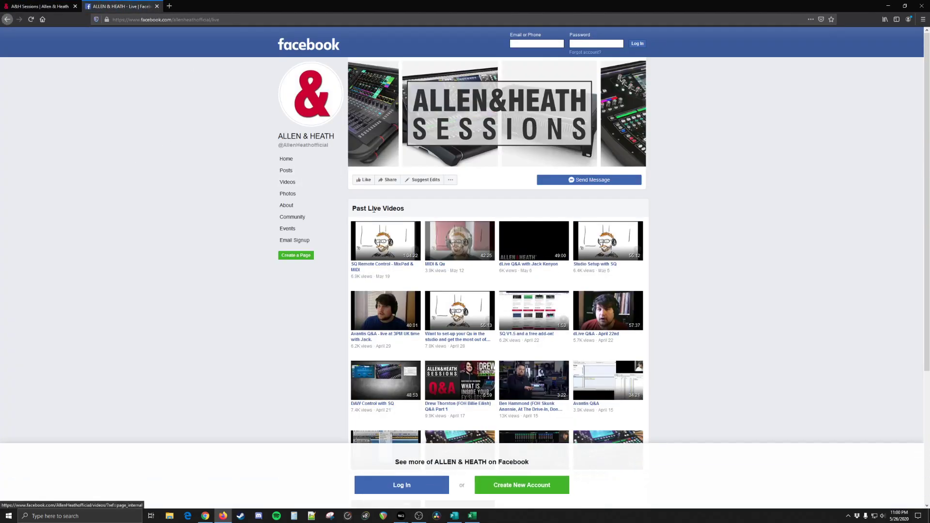
{"action": "scroll", "coordinate": [390, 229], "scroll_direction": "down", "scroll_amount": 2}
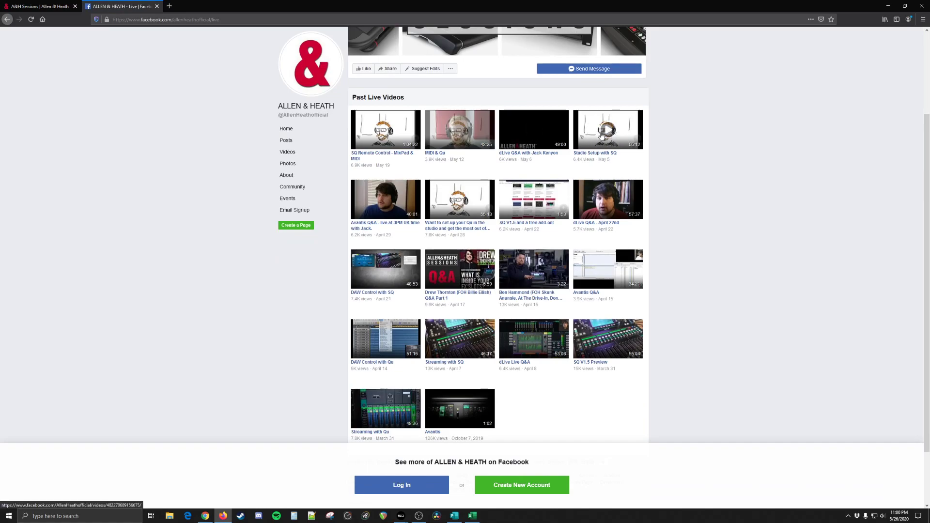
{"action": "key", "text": "ctrl+w"}
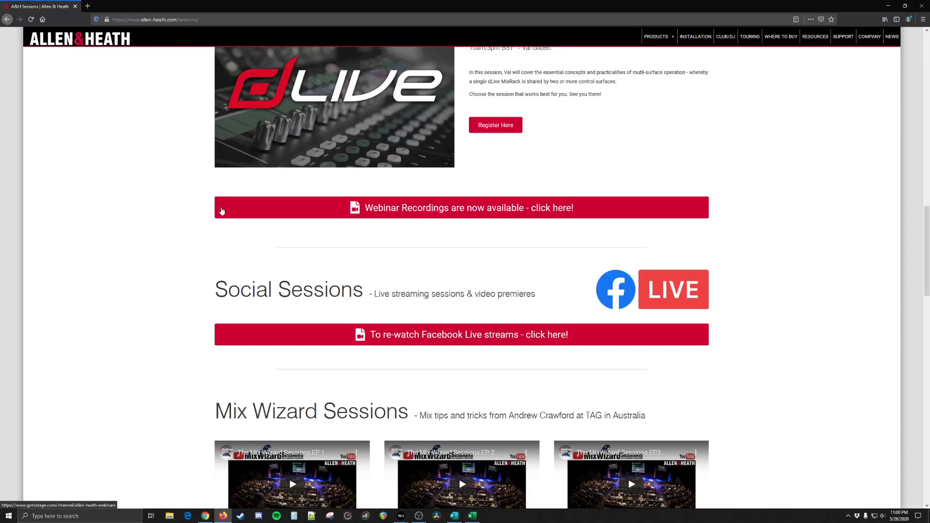
{"action": "key", "text": "ctrl+w"}
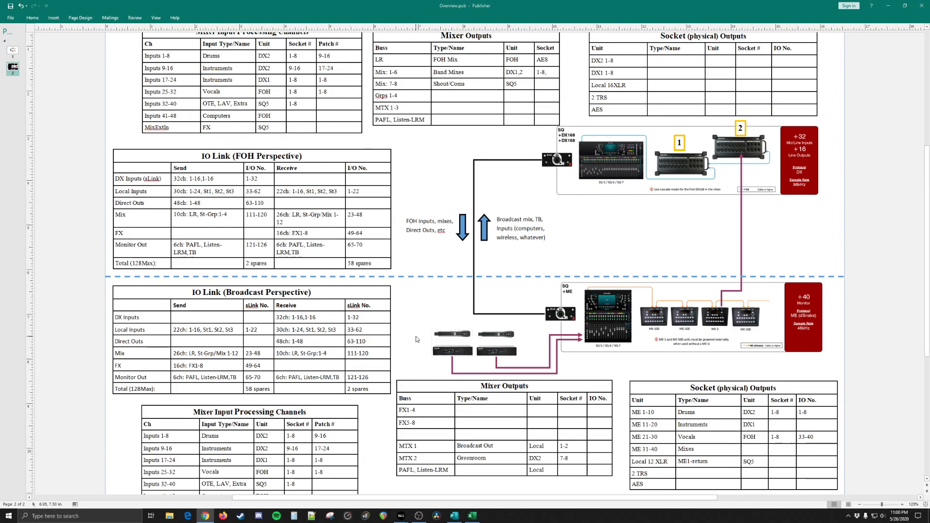
Step: Switch from the Publisher overview to the Mixer Assignment.xlsx workbook in Excel and maximize its window
{"action": "scroll", "coordinate": [416, 337], "scroll_direction": "up", "scroll_amount": 2}
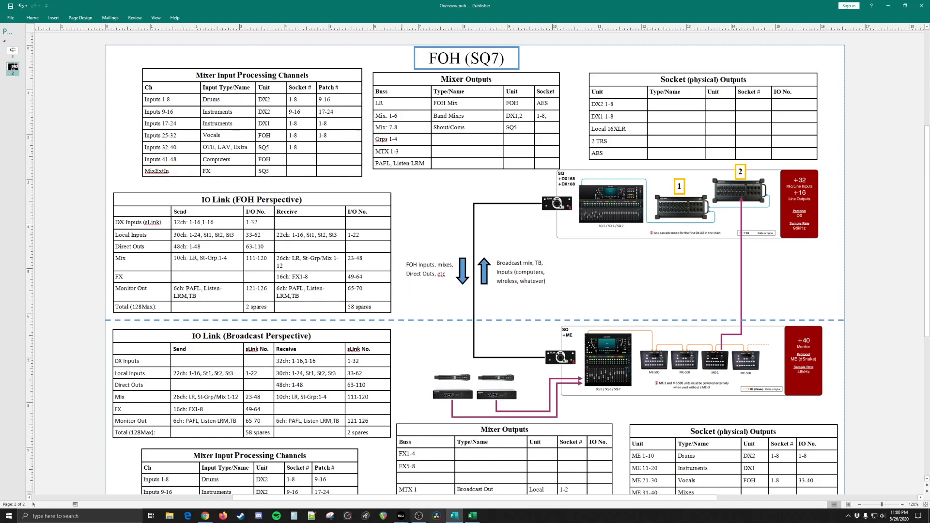
{"action": "left_click", "coordinate": [472, 516]}
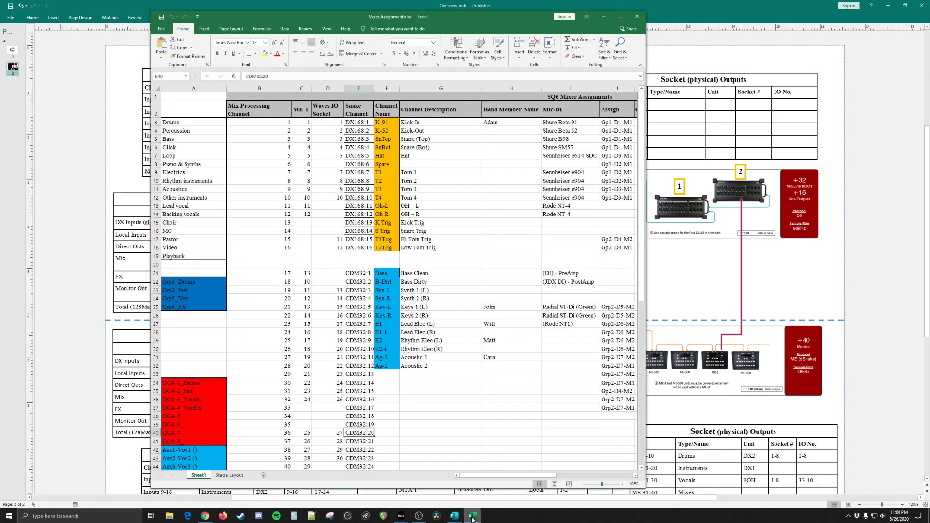
{"action": "left_click", "coordinate": [620, 17]}
{"action": "left_click", "coordinate": [175, 114]}
{"action": "key", "text": "Right"}
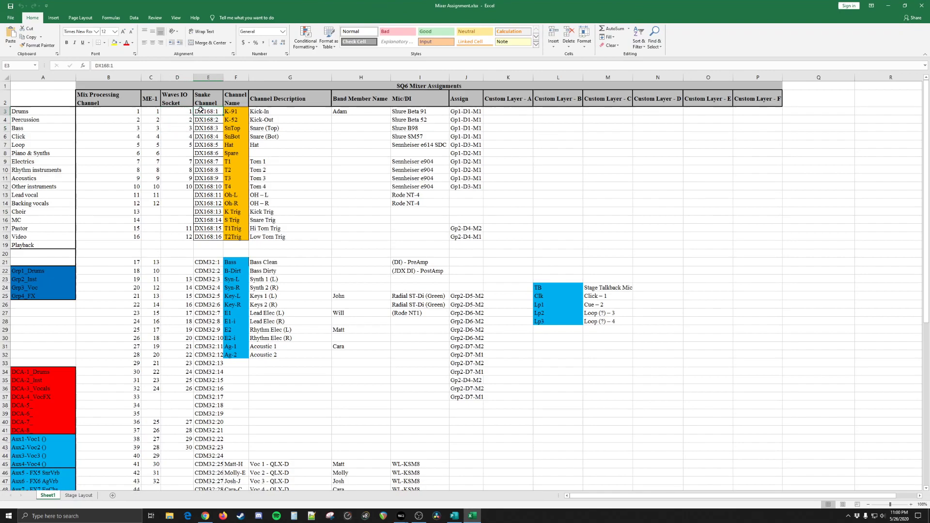
Step: Rename the Snake Channel header in cell E2 as Socket Channel
{"action": "left_click", "coordinate": [209, 78]}
{"action": "left_click", "coordinate": [208, 103]}
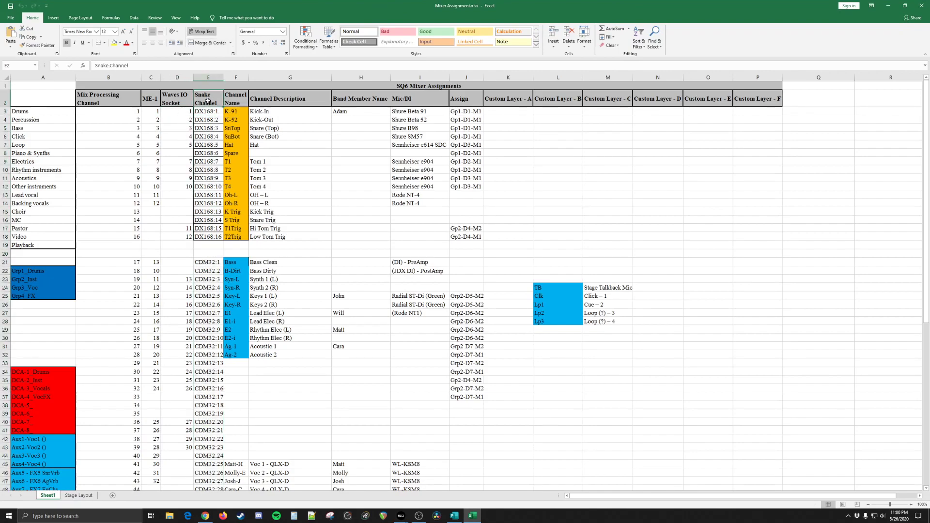
{"action": "double_click", "coordinate": [208, 96]}
{"action": "type", "text": "Socket"}
{"action": "key", "text": "Return"}
{"action": "key", "text": "ctrl+c"}
{"action": "left_click", "coordinate": [205, 118]}
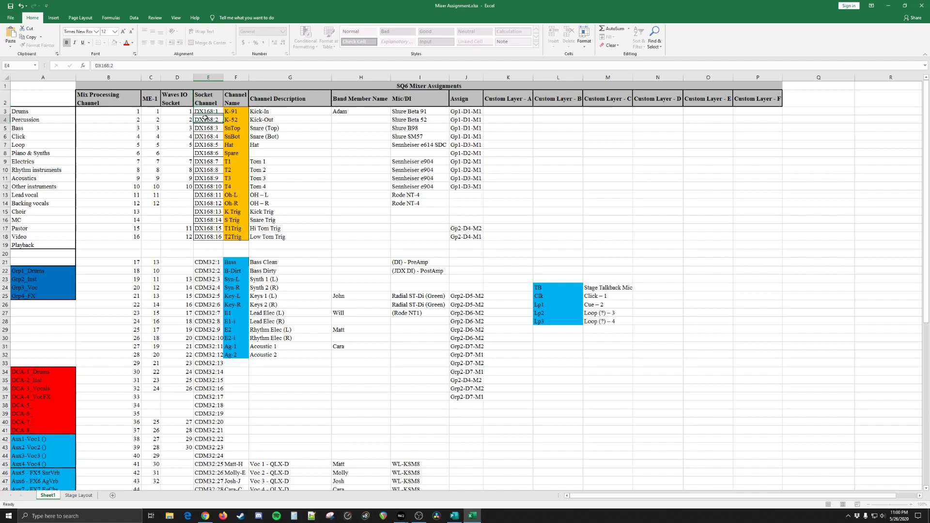
Step: Examine the Socket Channel column from the DX168 entries down through the CDM32 entries
{"action": "left_click", "coordinate": [208, 103]}
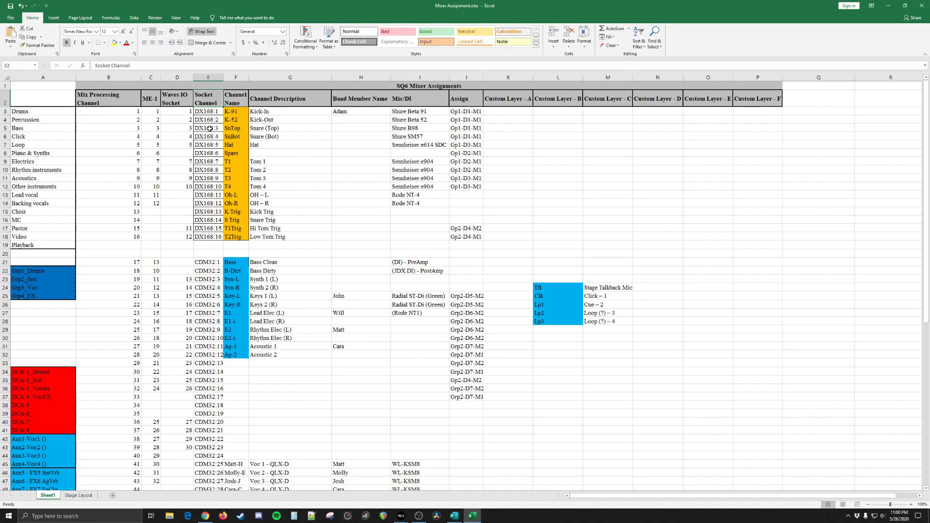
{"action": "scroll", "coordinate": [209, 128], "scroll_direction": "down", "scroll_amount": 7}
{"action": "left_click", "coordinate": [209, 263]}
{"action": "scroll", "coordinate": [214, 242], "scroll_direction": "up", "scroll_amount": 7}
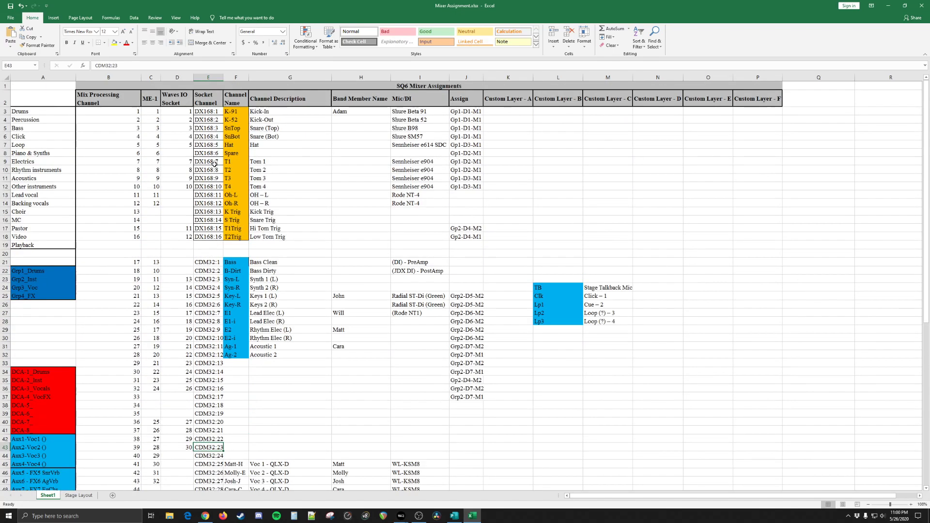
{"action": "left_click", "coordinate": [209, 99]}
Step: Examine the Channel Name, Channel Description, Band Member Name, Mic/DI and Assign entries for the drum channels
{"action": "left_click", "coordinate": [237, 101]}
{"action": "left_click", "coordinate": [236, 119]}
{"action": "left_click", "coordinate": [277, 111]}
{"action": "left_click", "coordinate": [343, 112]}
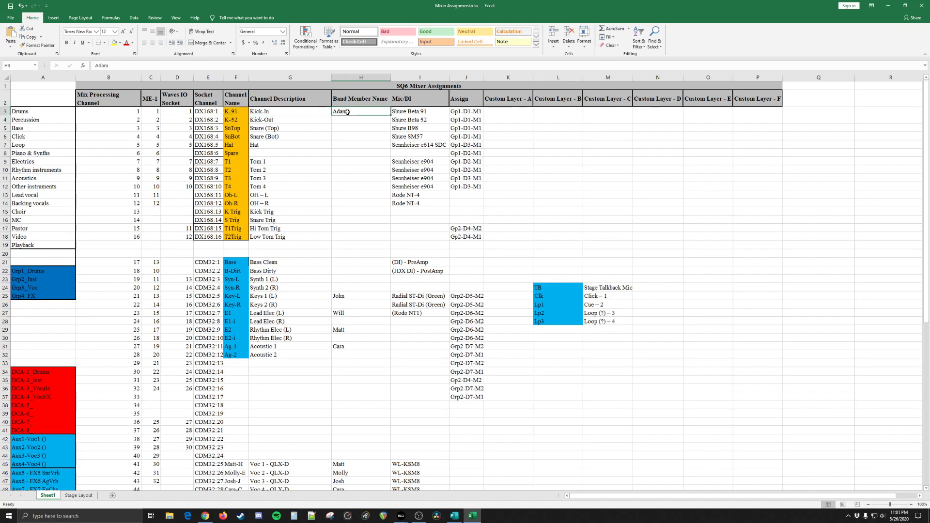
{"action": "left_click", "coordinate": [412, 111]}
{"action": "left_click", "coordinate": [415, 143]}
{"action": "left_click", "coordinate": [420, 112]}
{"action": "left_click", "coordinate": [417, 161]}
{"action": "left_click", "coordinate": [465, 111]}
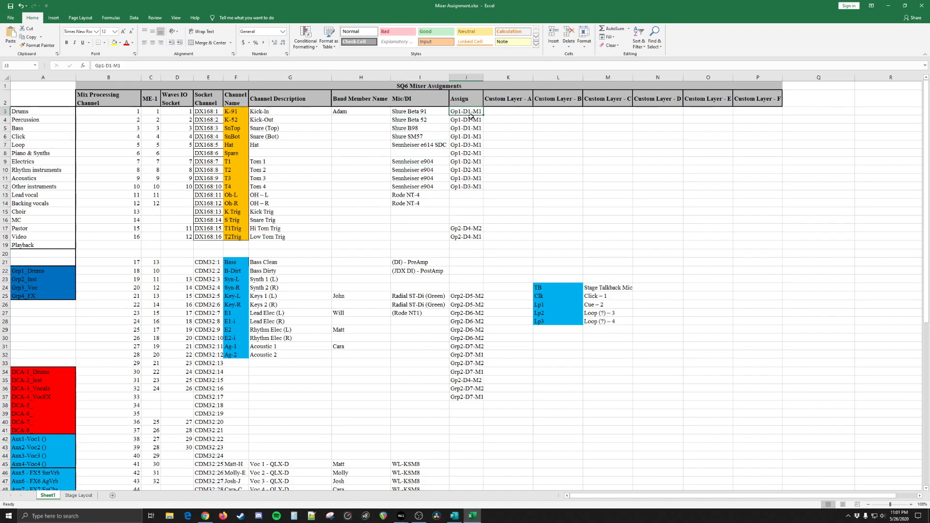
Step: Examine the Waves IO Socket numbering from the drum channels down through the CDM32 rows
{"action": "left_click", "coordinate": [184, 112]}
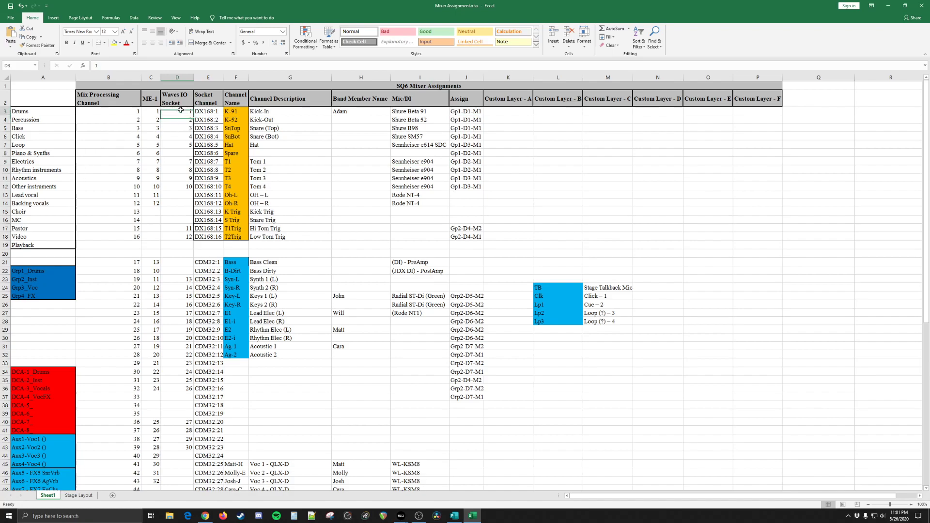
{"action": "left_click", "coordinate": [185, 170]}
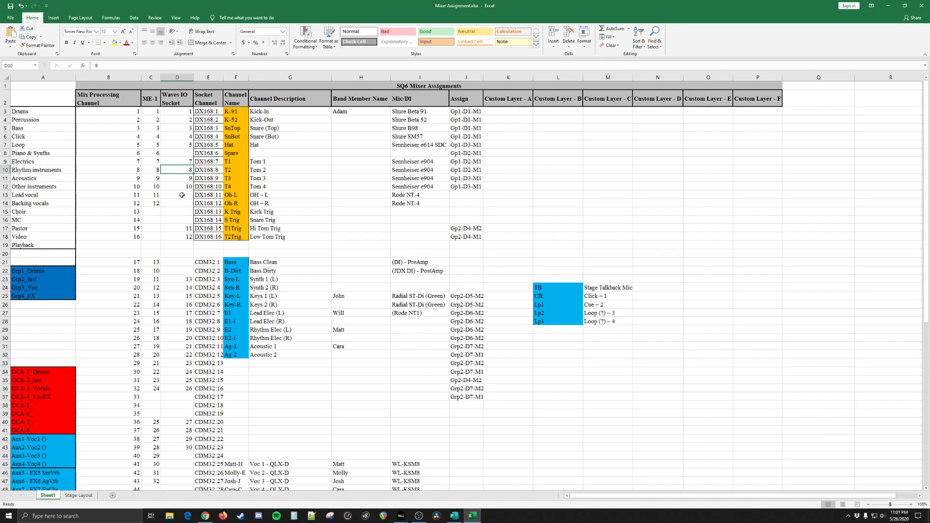
{"action": "scroll", "coordinate": [201, 271], "scroll_direction": "down", "scroll_amount": 7}
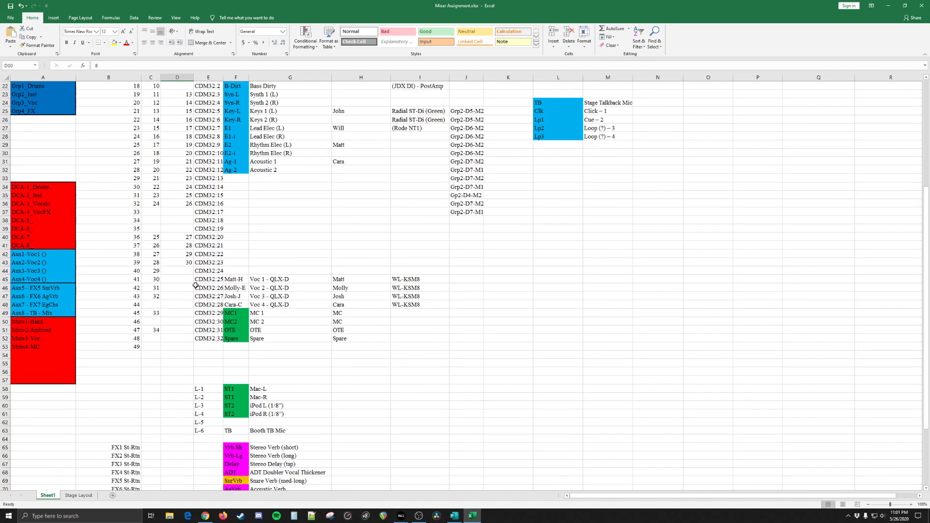
{"action": "left_click_drag", "start_coordinate": [185, 312], "coordinate": [179, 204]}
{"action": "scroll", "coordinate": [182, 273], "scroll_direction": "up", "scroll_amount": 7}
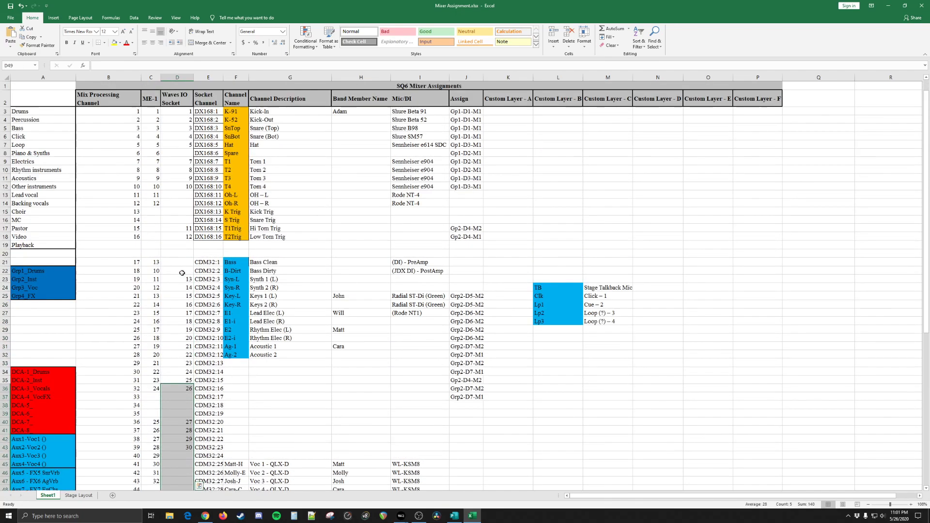
{"action": "left_click", "coordinate": [186, 236]}
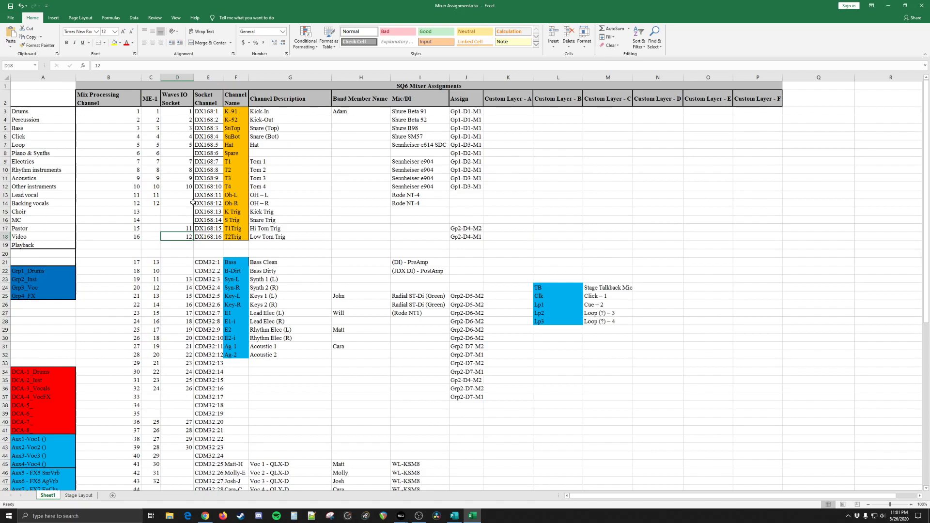
Step: Examine the overhead and trigger channel descriptions and the Mix Processing Channel numbers 1 to 16
{"action": "left_click", "coordinate": [257, 197]}
{"action": "left_click", "coordinate": [264, 204]}
{"action": "left_click_drag", "start_coordinate": [262, 211], "coordinate": [262, 235]}
{"action": "left_click", "coordinate": [262, 235]}
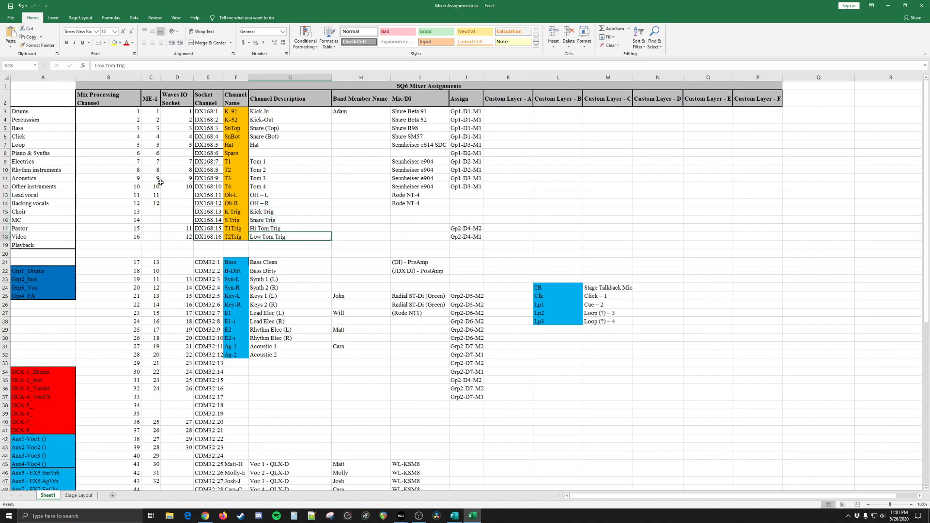
{"action": "left_click", "coordinate": [113, 103]}
{"action": "left_click_drag", "start_coordinate": [116, 112], "coordinate": [123, 235]}
{"action": "left_click", "coordinate": [123, 234]}
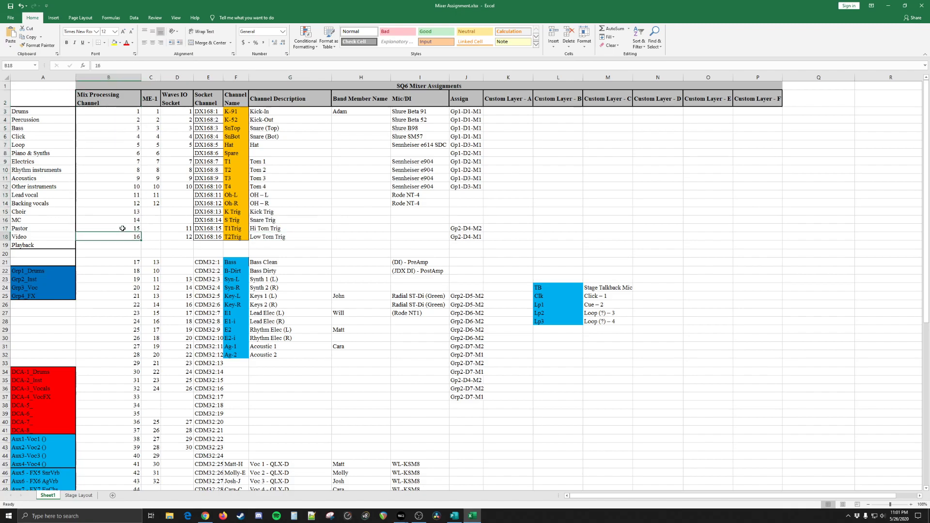
Step: Review the source category list in column A from Drums to Playback, including the Drums to Bass entries
{"action": "scroll", "coordinate": [130, 208], "scroll_direction": "down", "scroll_amount": 3}
{"action": "scroll", "coordinate": [119, 210], "scroll_direction": "up", "scroll_amount": 3}
{"action": "left_click_drag", "start_coordinate": [34, 114], "coordinate": [35, 245]}
{"action": "left_click", "coordinate": [35, 245]}
{"action": "left_click_drag", "start_coordinate": [36, 116], "coordinate": [38, 128]}
{"action": "left_click", "coordinate": [37, 128]}
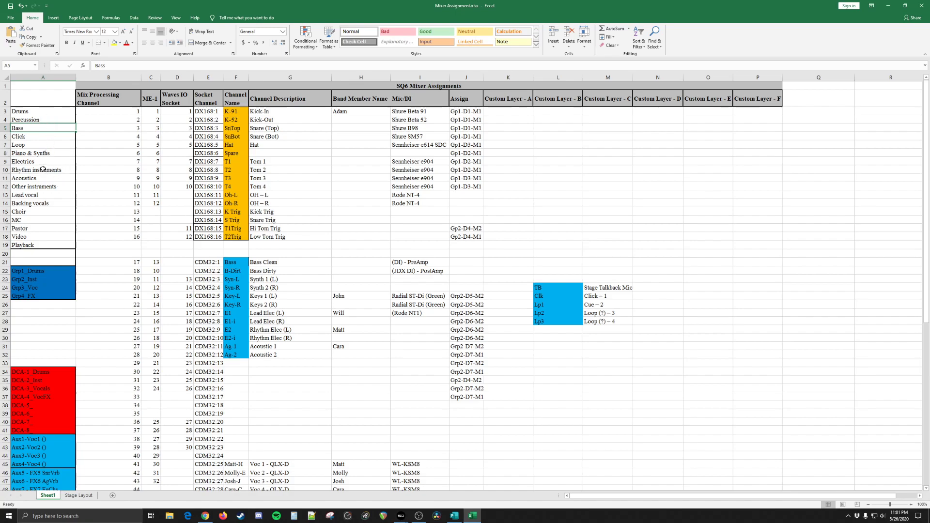
Step: Examine the Grp1 to Grp4 entries against the source categories listed above them in column A
{"action": "left_click", "coordinate": [43, 271]}
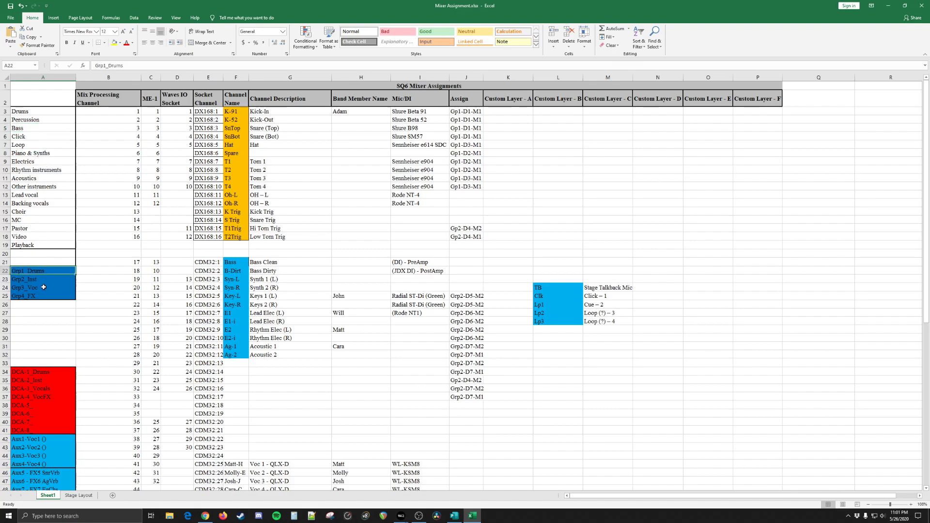
{"action": "left_click", "coordinate": [36, 281]}
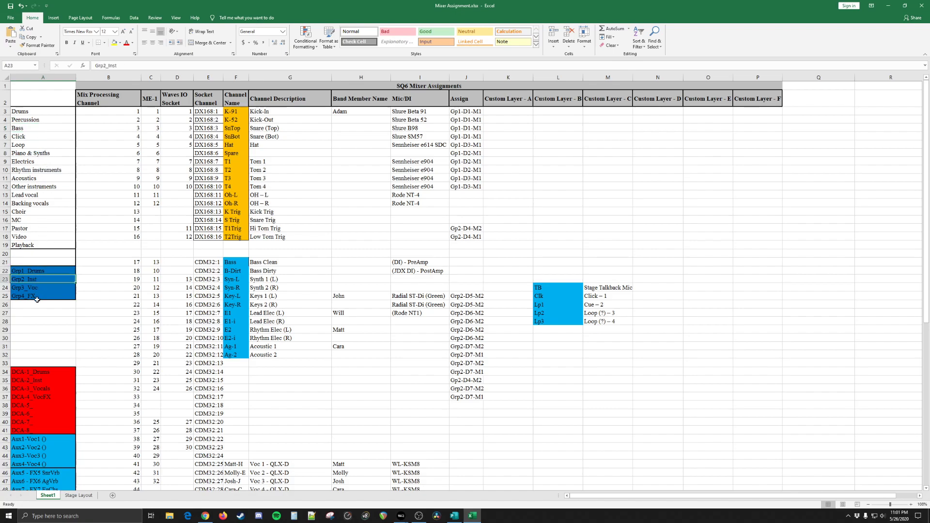
{"action": "left_click", "coordinate": [34, 204]}
{"action": "left_click", "coordinate": [31, 121]}
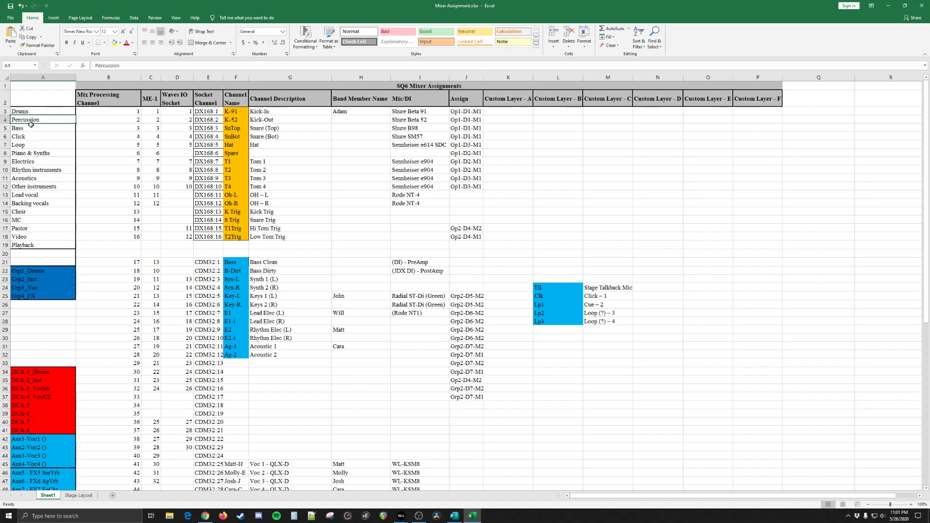
{"action": "key", "text": "Down"}
{"action": "key", "text": "Down"}
{"action": "key", "text": "Down"}
{"action": "key", "text": "Down"}
{"action": "left_click", "coordinate": [48, 273]}
{"action": "left_click", "coordinate": [48, 280]}
{"action": "left_click", "coordinate": [49, 288]}
{"action": "left_click", "coordinate": [49, 295]}
Step: Examine the DCA entries in column A and the CDM32 channel rows beside them
{"action": "scroll", "coordinate": [49, 294], "scroll_direction": "down", "scroll_amount": 4}
{"action": "left_click", "coordinate": [48, 272]}
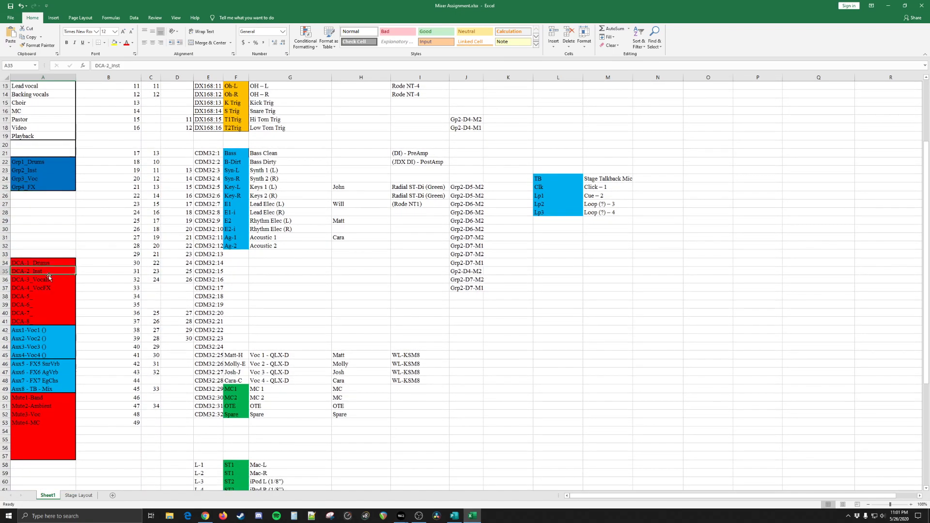
{"action": "left_click_drag", "start_coordinate": [291, 364], "coordinate": [153, 188]}
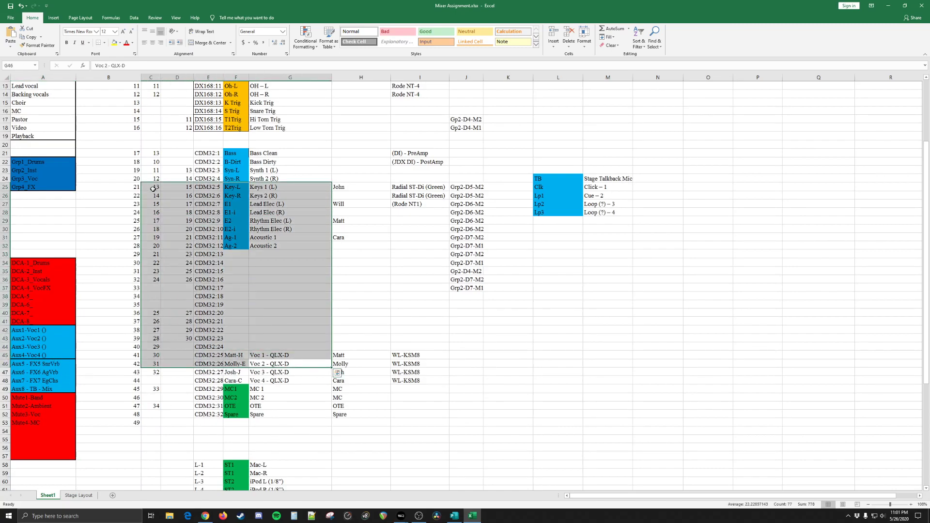
{"action": "left_click", "coordinate": [103, 313]}
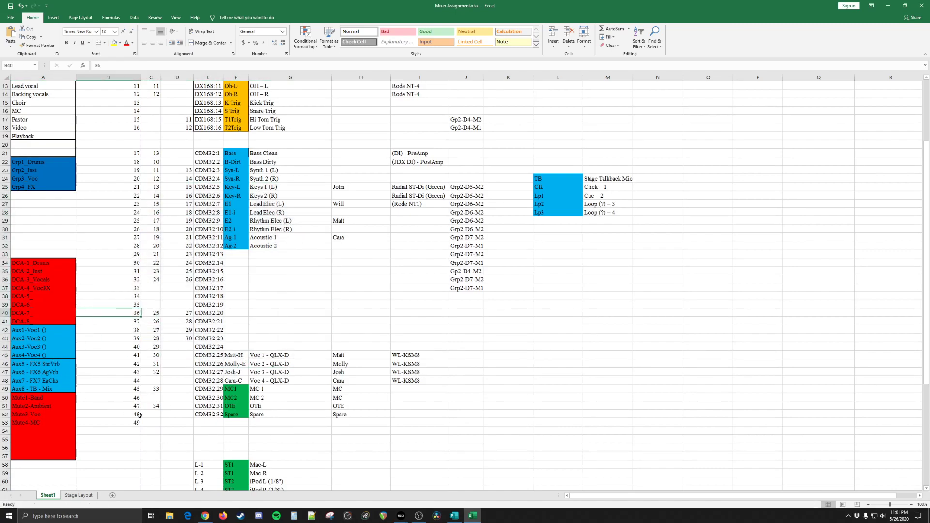
Step: Review the Mix Processing Channel numbering from the first rows to channel 49 and the FX stereo return rows
{"action": "scroll", "coordinate": [128, 412], "scroll_direction": "down", "scroll_amount": 10}
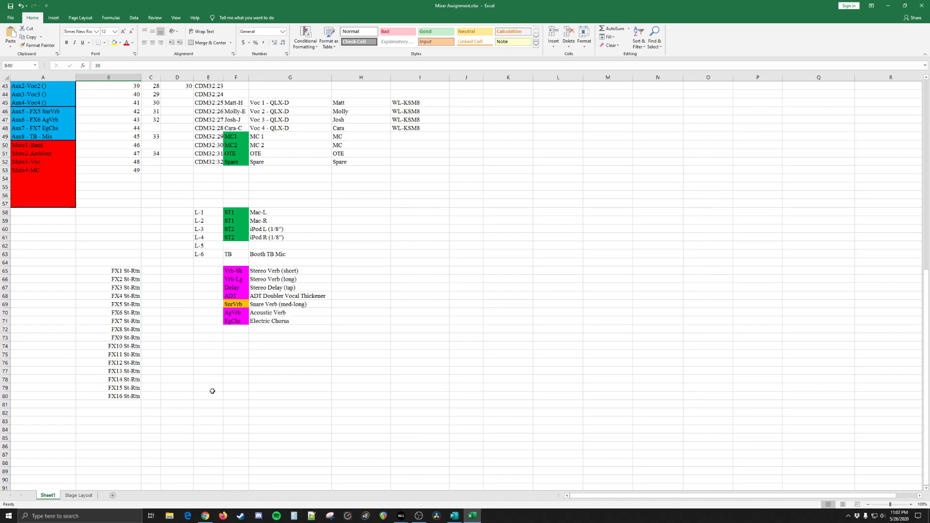
{"action": "scroll", "coordinate": [216, 388], "scroll_direction": "up", "scroll_amount": 14}
{"action": "left_click", "coordinate": [122, 112]}
{"action": "left_click", "coordinate": [120, 128]}
{"action": "scroll", "coordinate": [137, 220], "scroll_direction": "down", "scroll_amount": 10}
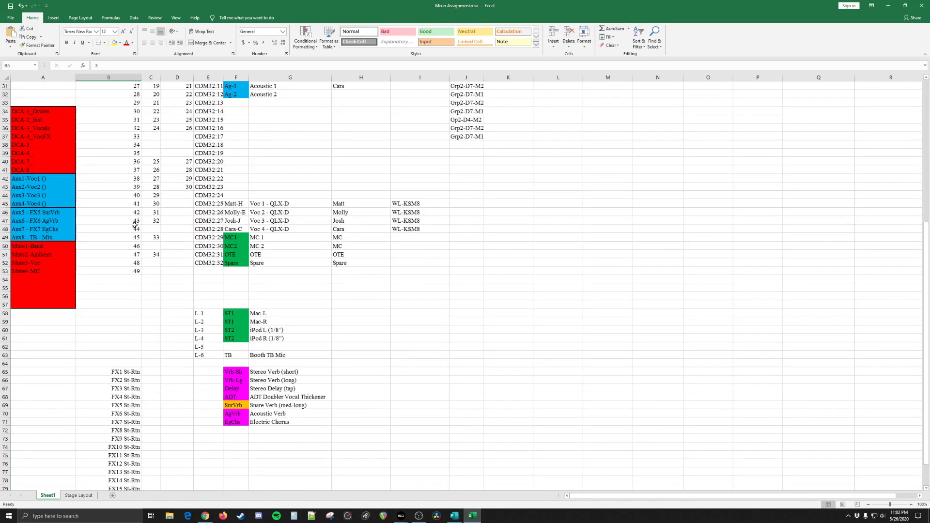
{"action": "left_click", "coordinate": [124, 270]}
{"action": "scroll", "coordinate": [140, 134], "scroll_direction": "up", "scroll_amount": 6}
{"action": "scroll", "coordinate": [182, 338], "scroll_direction": "down", "scroll_amount": 14}
{"action": "scroll", "coordinate": [184, 322], "scroll_direction": "up", "scroll_amount": 15}
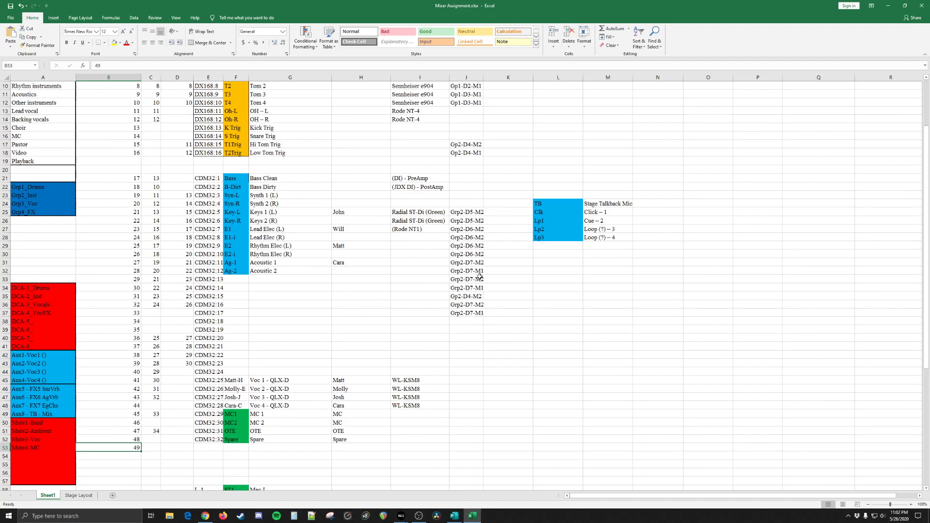
Step: Review the Assign and Custom Layer A to F columns across the mixer assignment rows
{"action": "left_click", "coordinate": [515, 288]}
{"action": "scroll", "coordinate": [513, 339], "scroll_direction": "up", "scroll_amount": 3}
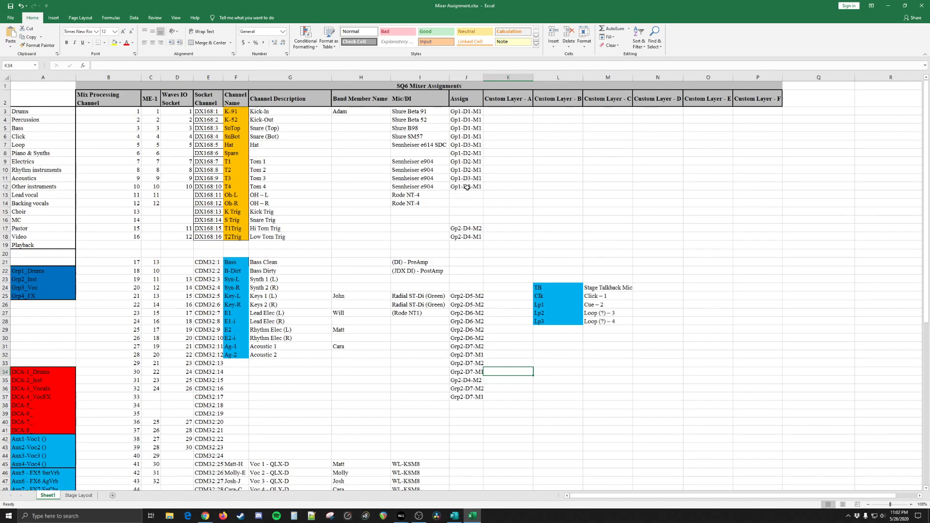
{"action": "left_click", "coordinate": [657, 396]}
{"action": "scroll", "coordinate": [557, 382], "scroll_direction": "down", "scroll_amount": 6}
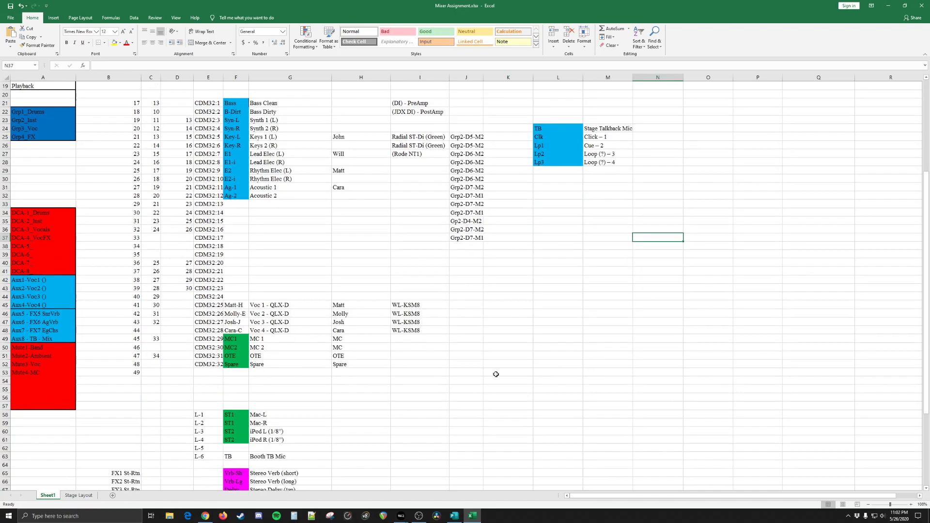
Step: View the band position diagram on the Stage Layout sheet and return to Sheet1
{"action": "left_click", "coordinate": [86, 495]}
{"action": "left_click", "coordinate": [457, 252]}
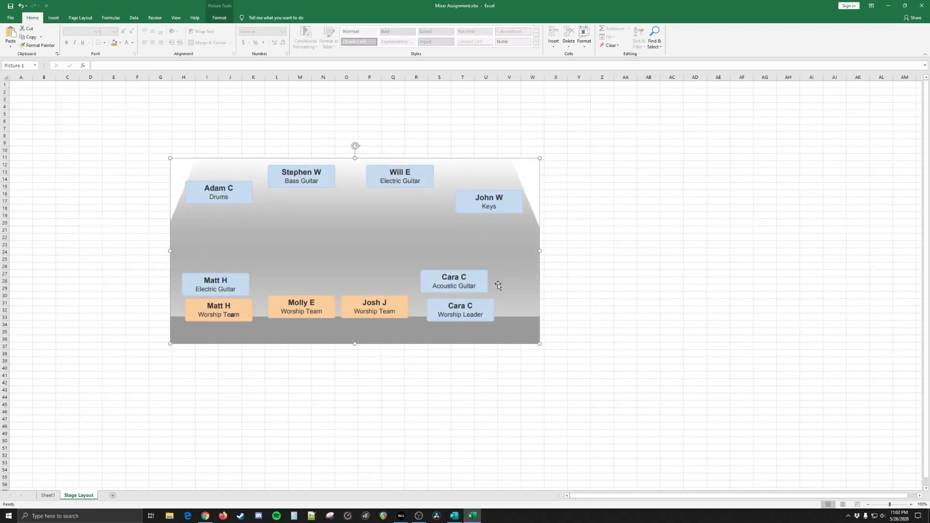
{"action": "scroll", "coordinate": [276, 338], "scroll_direction": "down", "scroll_amount": 10}
{"action": "scroll", "coordinate": [271, 340], "scroll_direction": "up", "scroll_amount": 10}
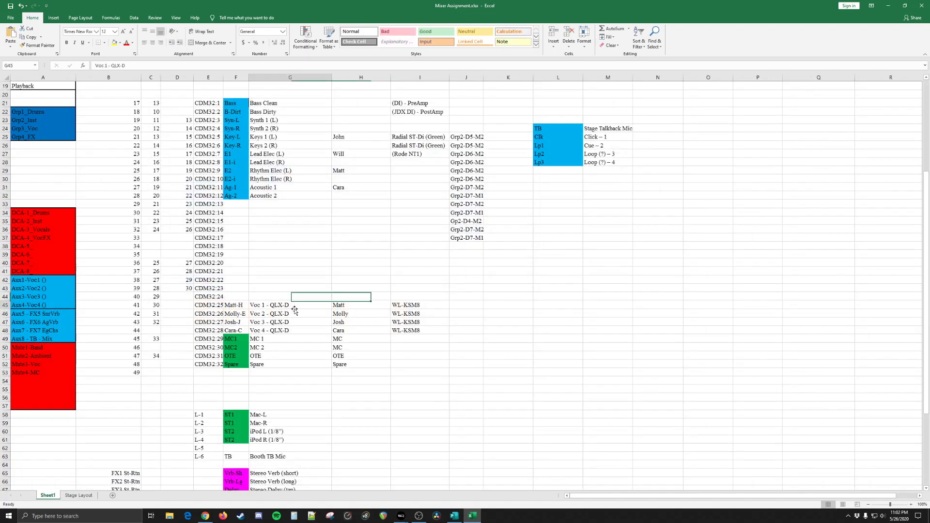
{"action": "scroll", "coordinate": [270, 339], "scroll_direction": "up", "scroll_amount": 6}
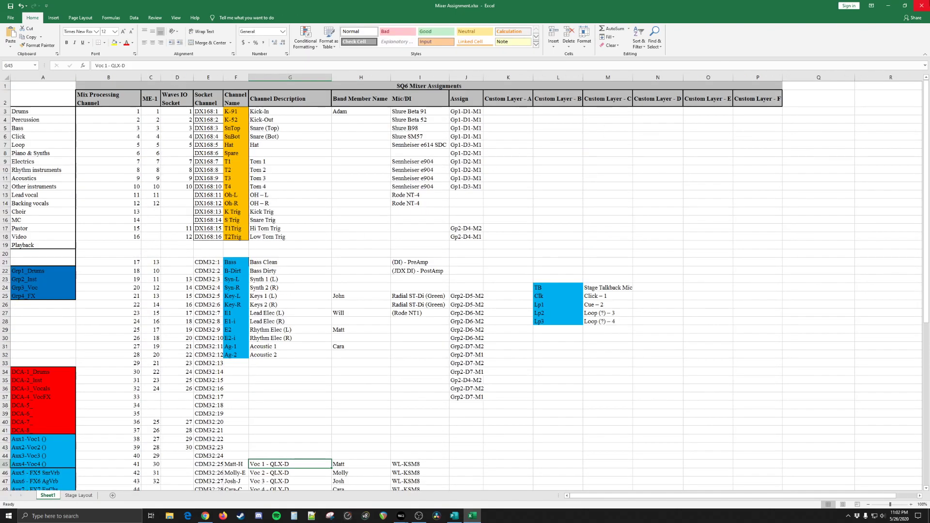
Step: Switch to the Overview publication in Publisher and retitle the FOH Mixer Outputs table as Mixer Processing Outputs
{"action": "left_click", "coordinate": [888, 6]}
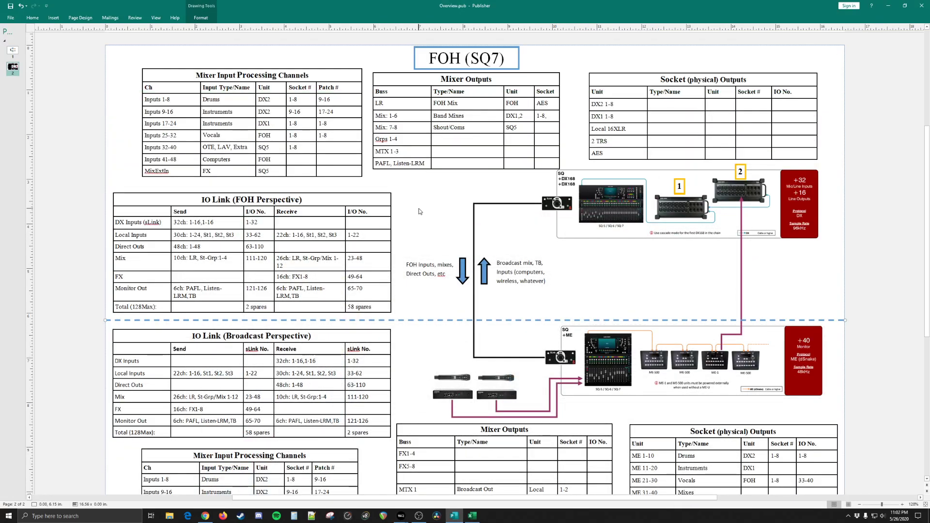
{"action": "left_click_drag", "start_coordinate": [195, 75], "coordinate": [299, 76]}
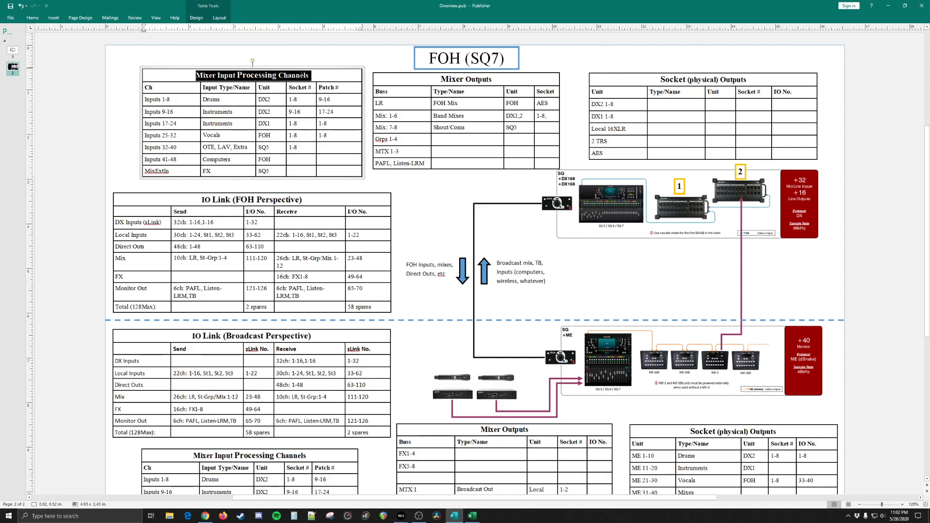
{"action": "left_click_drag", "start_coordinate": [441, 79], "coordinate": [486, 80]}
{"action": "left_click", "coordinate": [490, 79]}
{"action": "left_click", "coordinate": [463, 79]}
{"action": "type", "text": "Processing"}
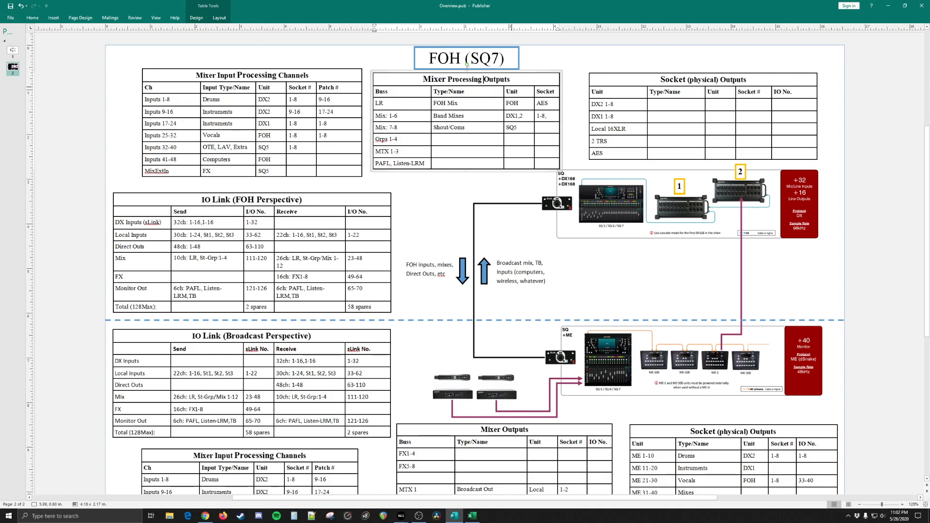
Step: Compare the titles and the Socket and Patch column headings of the three FOH input and output tables
{"action": "left_click", "coordinate": [677, 80]}
{"action": "left_click_drag", "start_coordinate": [662, 79], "coordinate": [714, 80]}
{"action": "left_click", "coordinate": [667, 80]}
{"action": "double_click", "coordinate": [733, 80]}
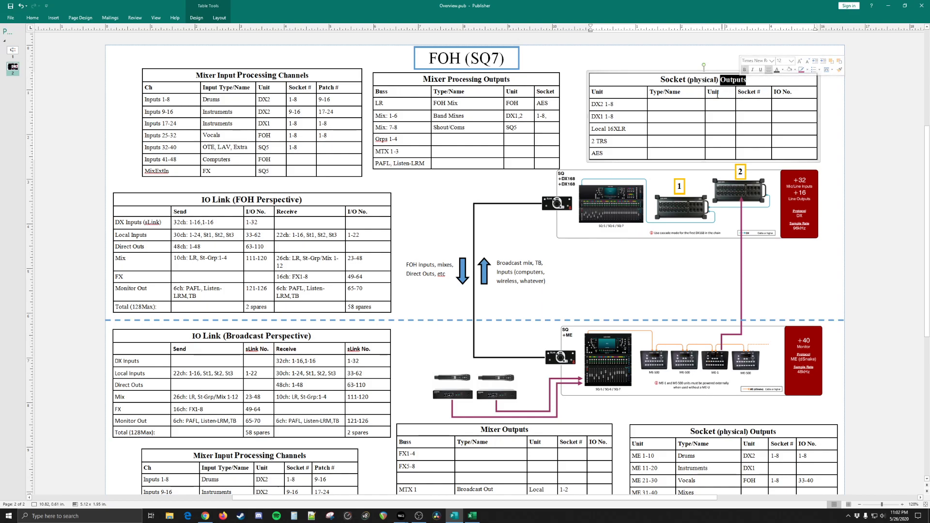
{"action": "left_click", "coordinate": [447, 117]}
{"action": "left_click", "coordinate": [196, 75]}
{"action": "left_click_drag", "start_coordinate": [196, 75], "coordinate": [277, 75]}
{"action": "left_click", "coordinate": [311, 92]}
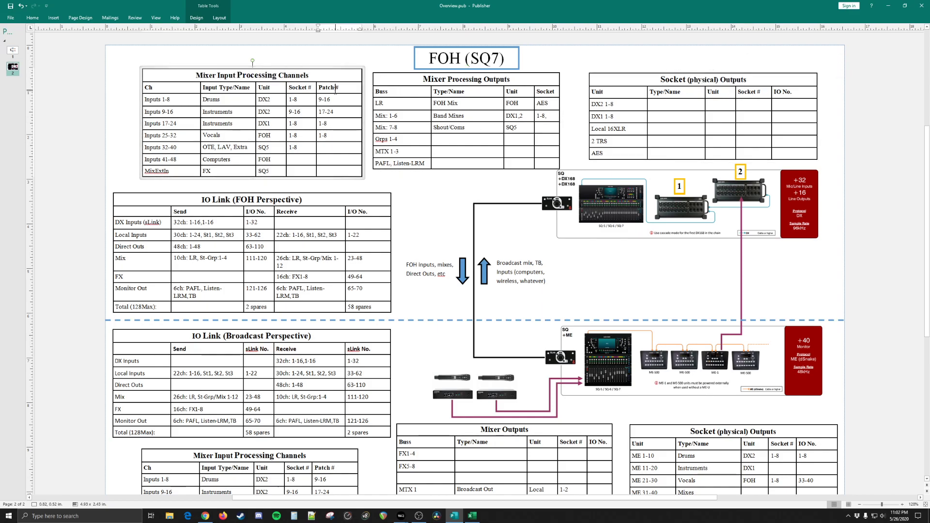
{"action": "triple_click", "coordinate": [293, 89]}
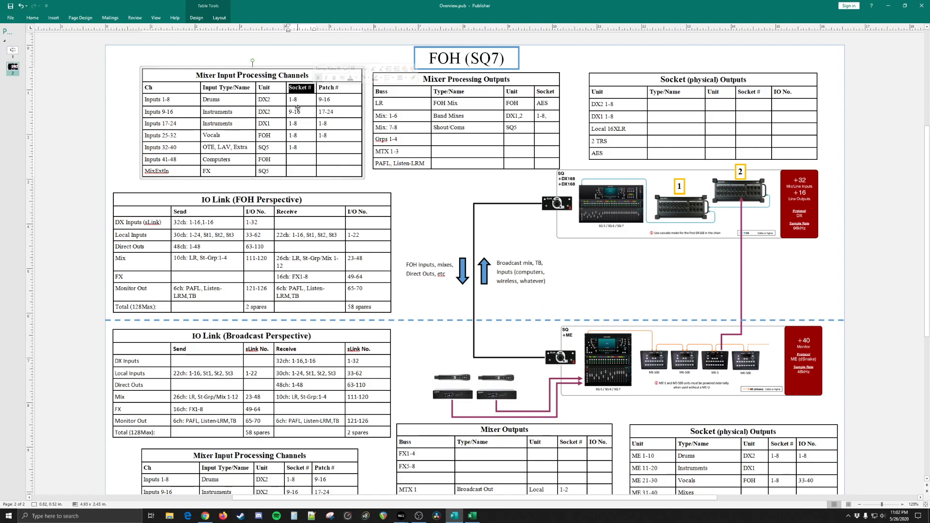
{"action": "triple_click", "coordinate": [546, 92]}
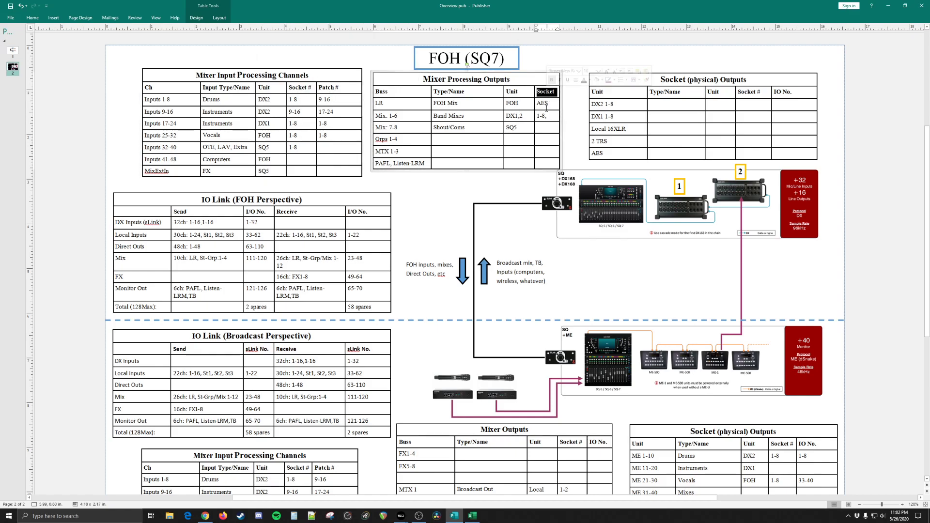
{"action": "left_click", "coordinate": [751, 92]}
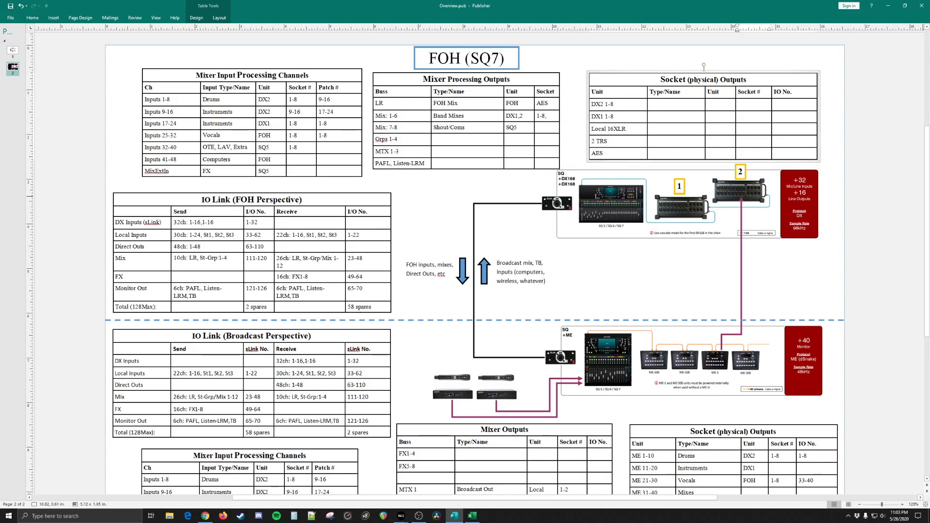
Step: Examine the Mixer Processing Outputs entries against the Local 16XLR row of the Socket (physical) Outputs table
{"action": "key", "text": "alt+Tab"}
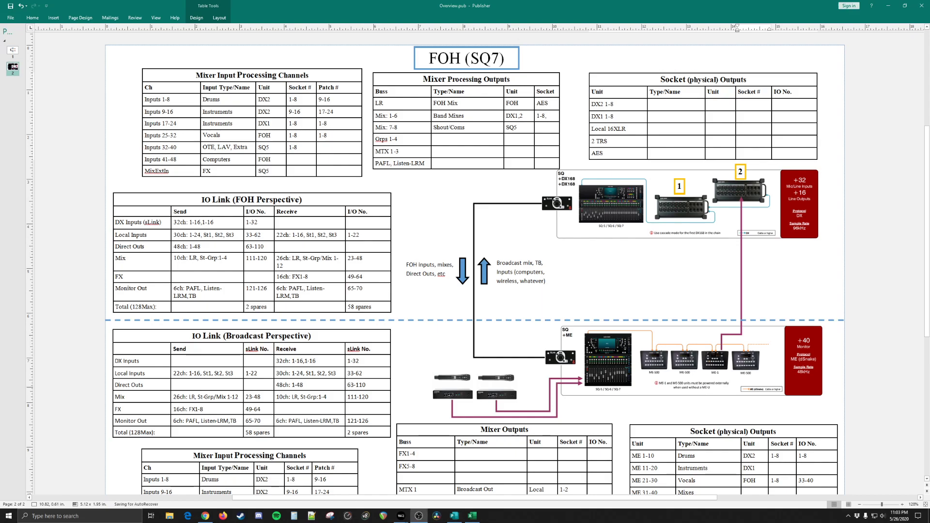
{"action": "key", "text": "alt+Tab"}
{"action": "left_click", "coordinate": [441, 196]}
{"action": "left_click", "coordinate": [516, 127]}
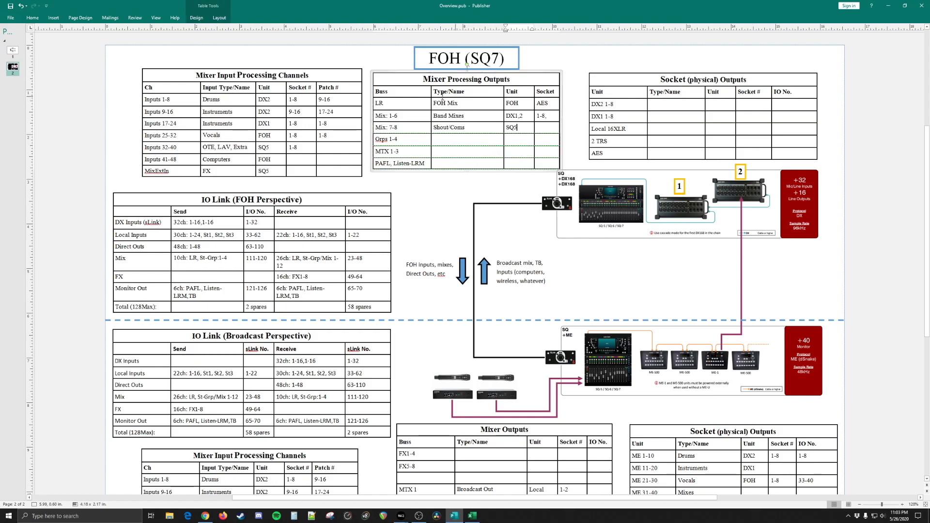
{"action": "left_click", "coordinate": [543, 91]}
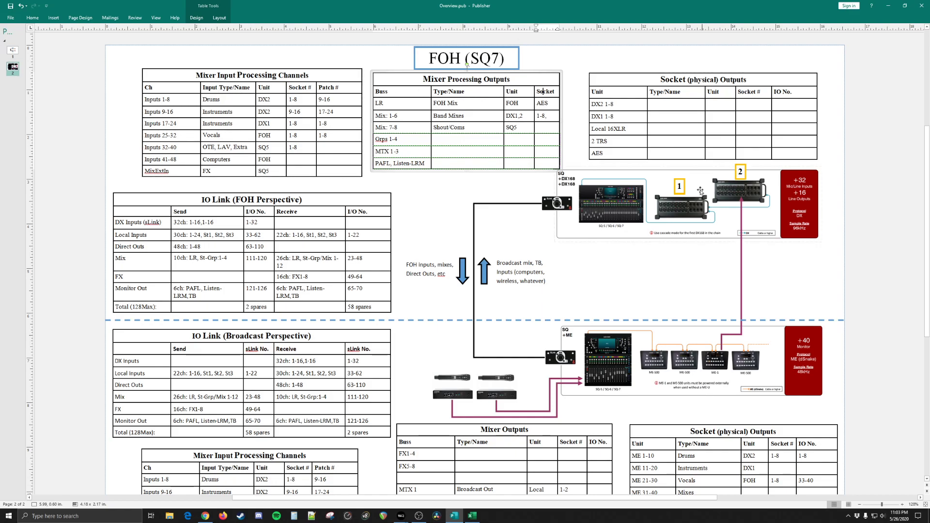
{"action": "left_click", "coordinate": [628, 129]}
{"action": "left_click", "coordinate": [680, 129]}
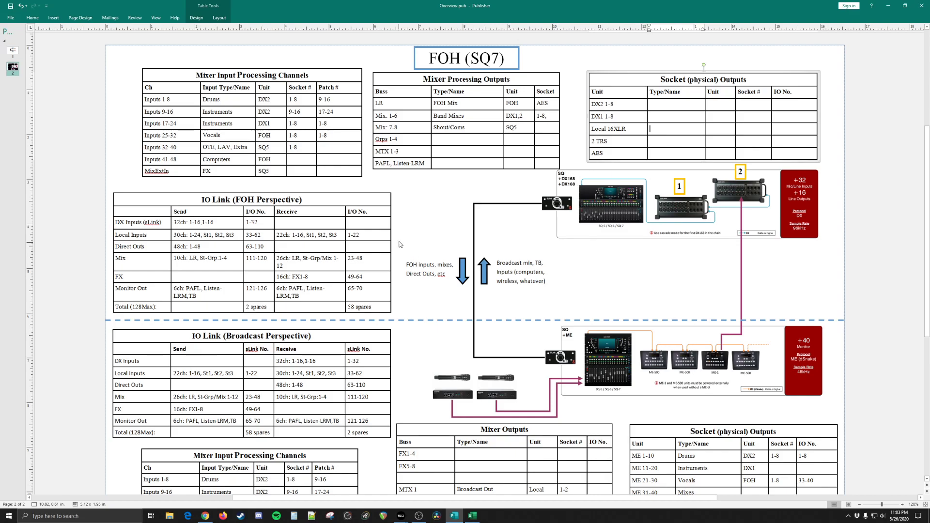
Step: Try to move the FOH mixer and DX168 diagram with its attached parts slightly down
{"action": "left_click", "coordinate": [642, 232]}
{"action": "mouse_move", "coordinate": [837, 263]}
{"action": "left_mouse_down"}
{"action": "mouse_move", "coordinate": [565, 179]}
{"action": "mouse_move", "coordinate": [556, 167]}
{"action": "mouse_move", "coordinate": [584, 199]}
{"action": "mouse_move", "coordinate": [736, 256]}
{"action": "left_mouse_up"}
{"action": "key", "text": "ctrl+z"}
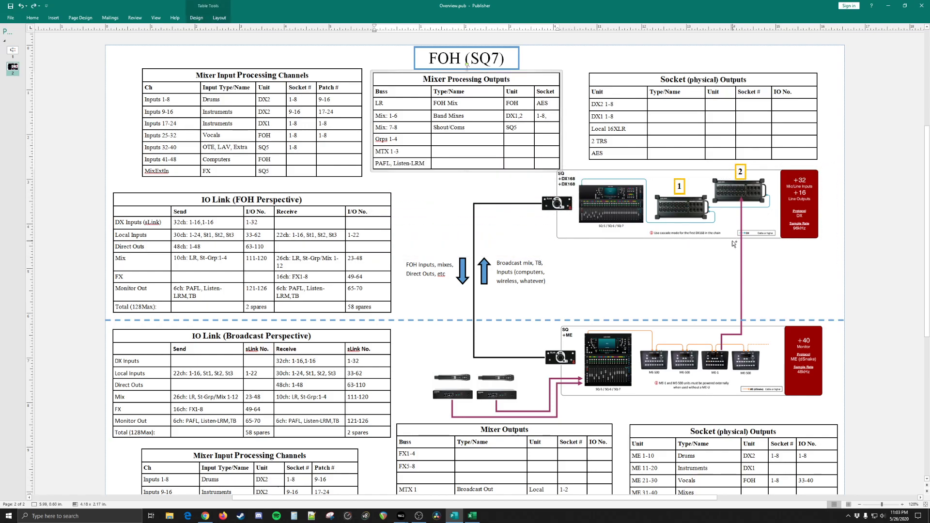
{"action": "left_click", "coordinate": [550, 189]}
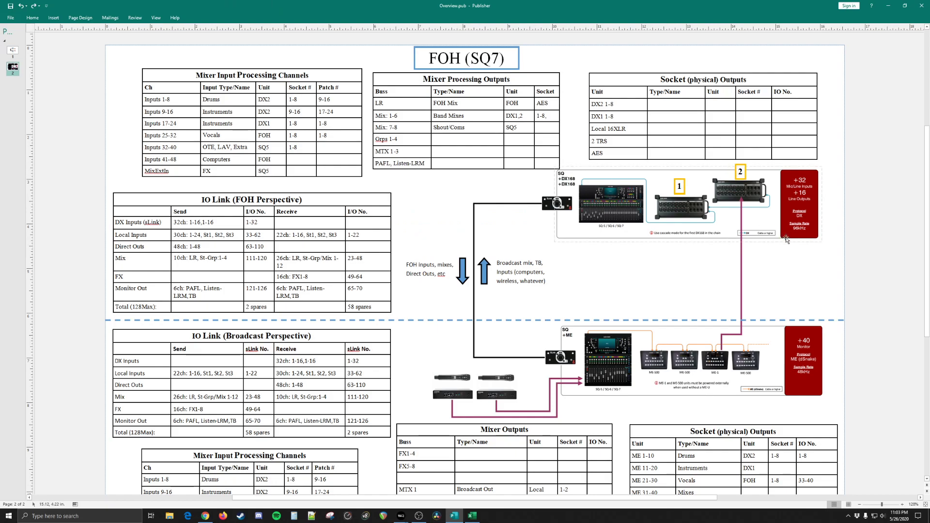
{"action": "left_click_drag", "start_coordinate": [827, 263], "coordinate": [506, 141]}
{"action": "left_click_drag", "start_coordinate": [580, 184], "coordinate": [585, 194]}
{"action": "left_click", "coordinate": [544, 287]}
{"action": "left_click", "coordinate": [545, 319]}
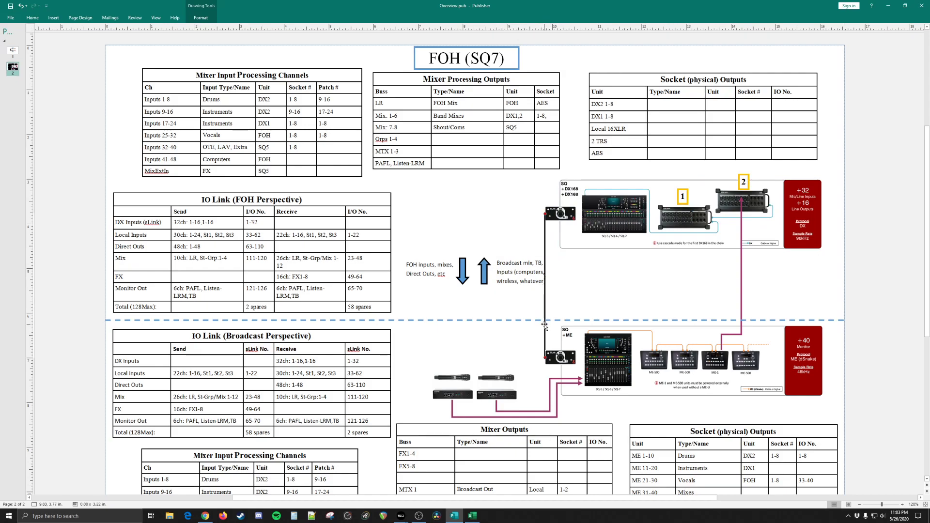
{"action": "key", "text": "ctrl+z"}
Step: Examine the link between the FOH and broadcast consoles and the wireless receiver connections in the routing diagram
{"action": "left_click", "coordinate": [475, 251]}
{"action": "left_click", "coordinate": [448, 237]}
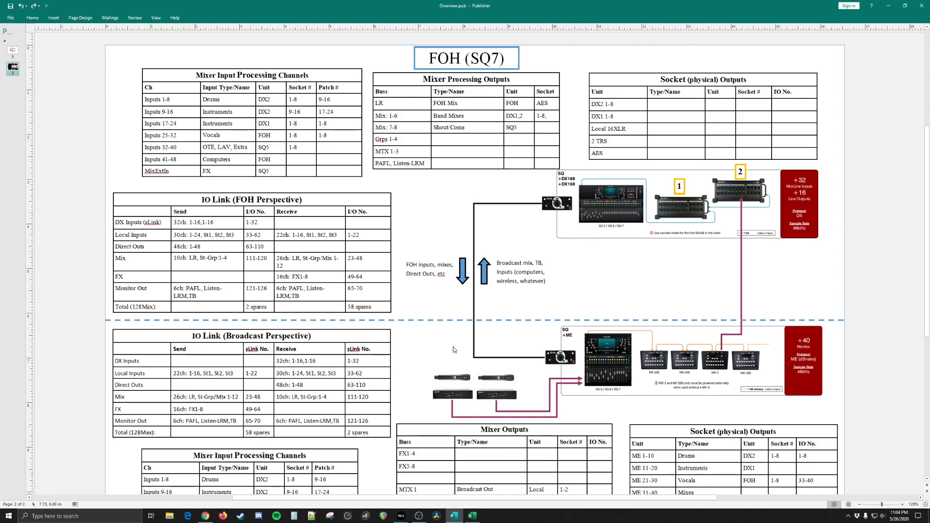
{"action": "left_click", "coordinate": [496, 392]}
{"action": "left_click", "coordinate": [507, 418]}
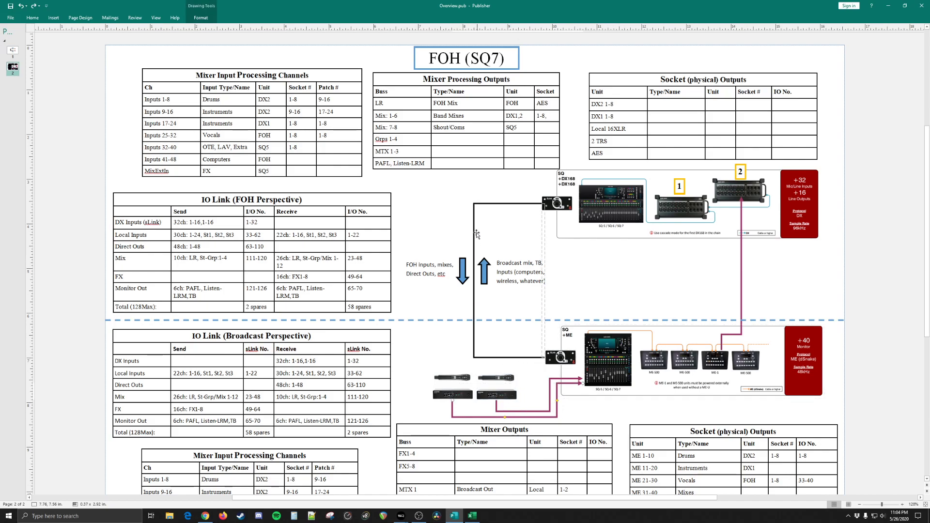
{"action": "left_click", "coordinate": [475, 255]}
{"action": "left_click", "coordinate": [625, 217]}
{"action": "left_click", "coordinate": [471, 267]}
{"action": "left_click", "coordinate": [628, 348]}
{"action": "left_click", "coordinate": [582, 204]}
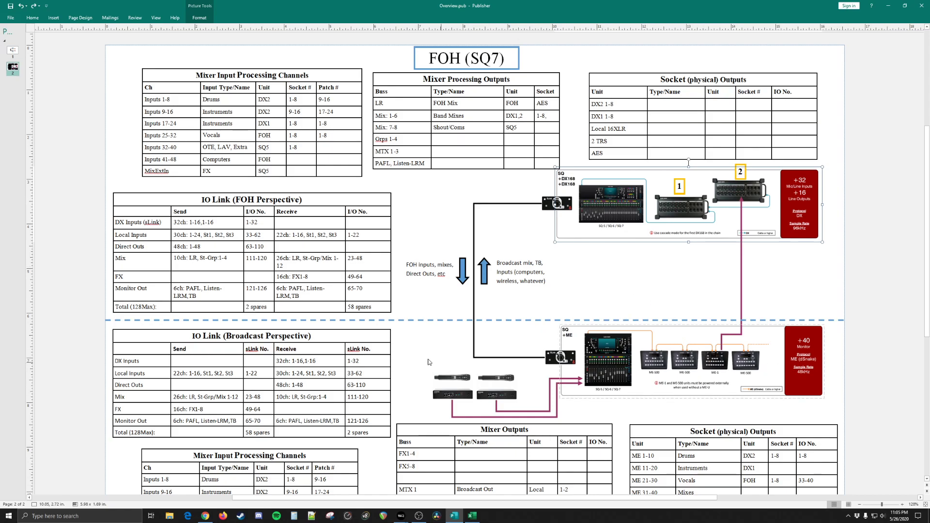
{"action": "left_click", "coordinate": [406, 247]}
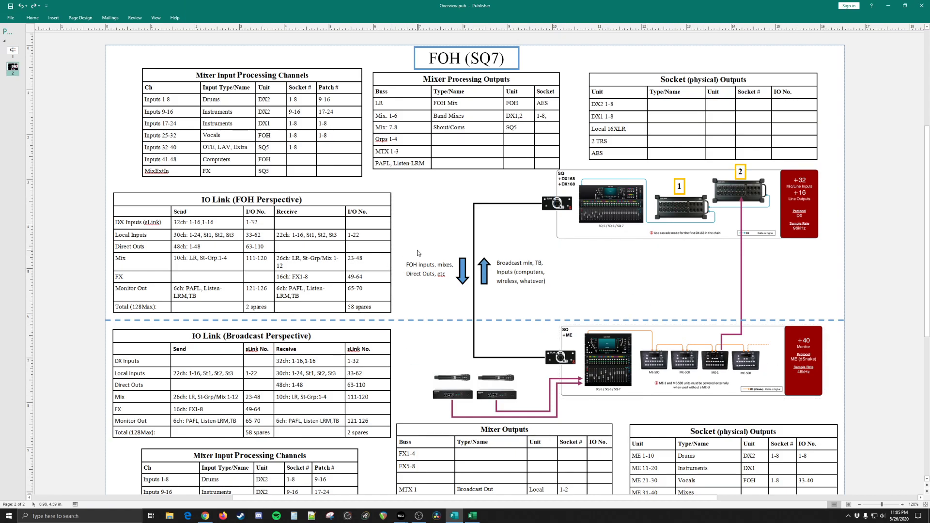
Step: Switch to the two SQ MixPad windows and show the Input Channels patch for the Local sockets in the first
{"action": "left_click", "coordinate": [402, 517]}
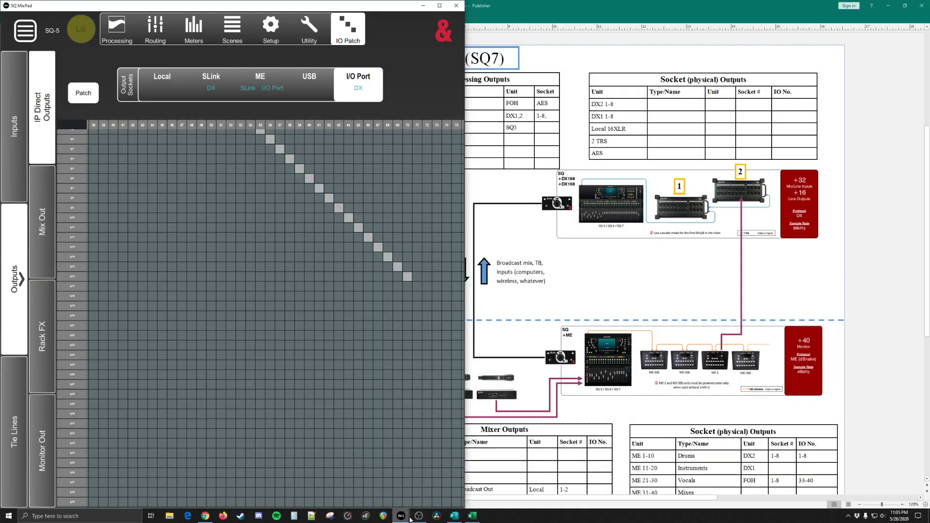
{"action": "left_click", "coordinate": [408, 518]}
{"action": "left_click", "coordinate": [429, 494]}
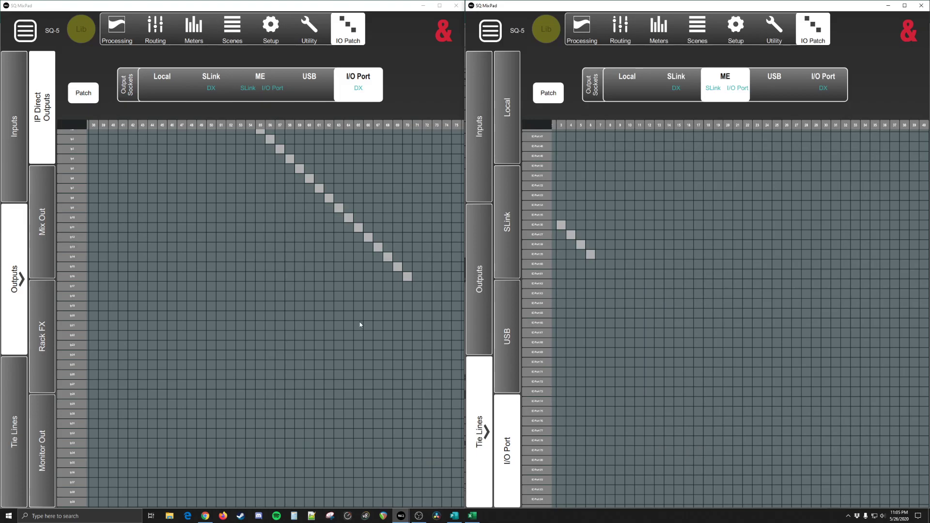
{"action": "mouse_move", "coordinate": [141, 191]}
{"action": "left_mouse_down"}
{"action": "mouse_move", "coordinate": [235, 314]}
{"action": "mouse_move", "coordinate": [303, 325]}
{"action": "left_mouse_up"}
{"action": "mouse_move", "coordinate": [152, 225]}
{"action": "left_mouse_down"}
{"action": "mouse_move", "coordinate": [340, 264]}
{"action": "mouse_move", "coordinate": [216, 249]}
{"action": "left_mouse_up"}
{"action": "left_click", "coordinate": [14, 141]}
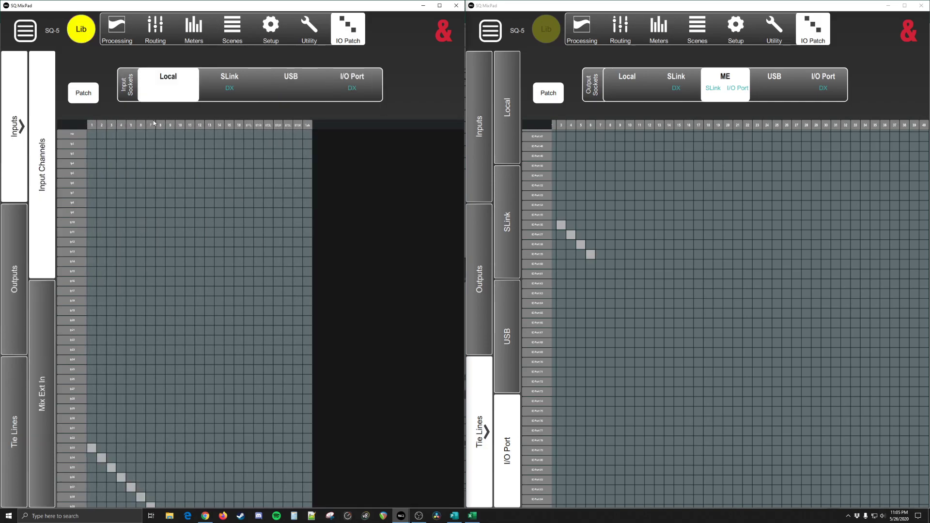
Step: Compare the Input Channels patches for the SLink, Local and I/O Port sockets in the first SQ MixPad window
{"action": "left_click", "coordinate": [225, 90]}
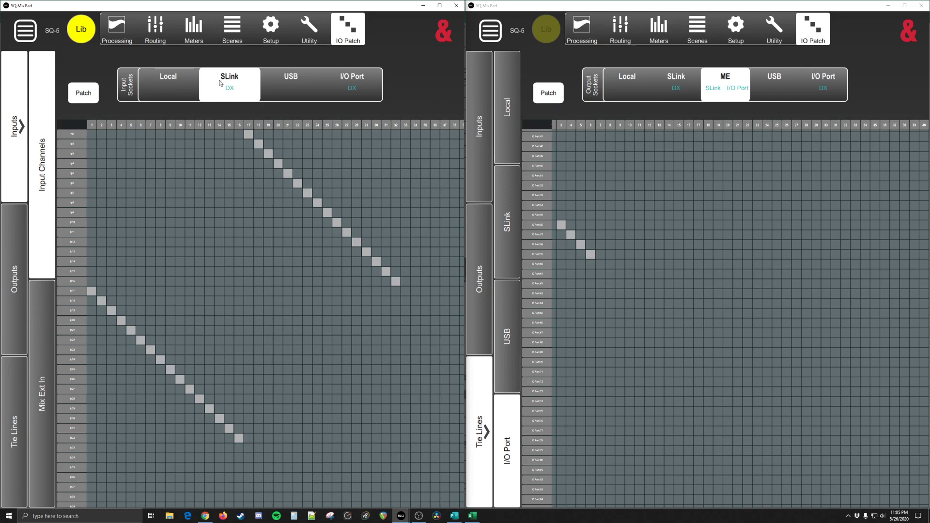
{"action": "left_click", "coordinate": [155, 87]}
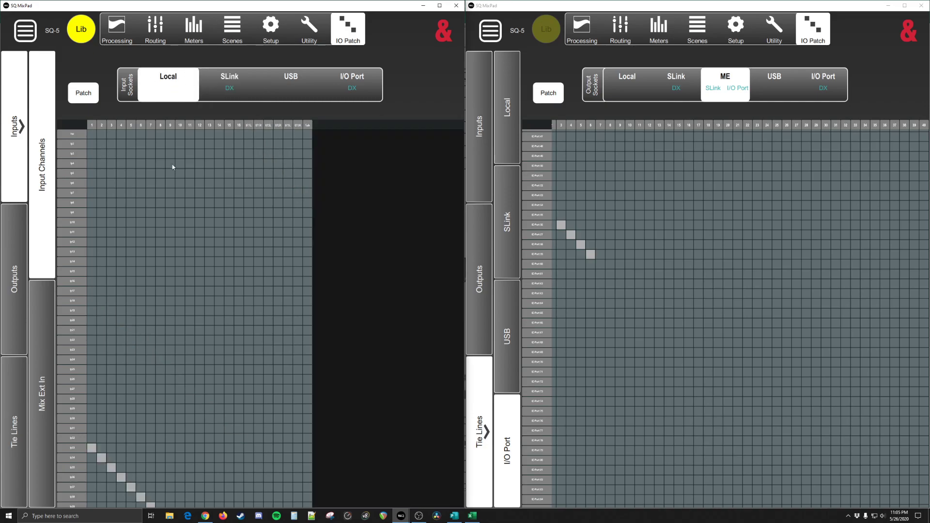
{"action": "left_click", "coordinate": [230, 90]}
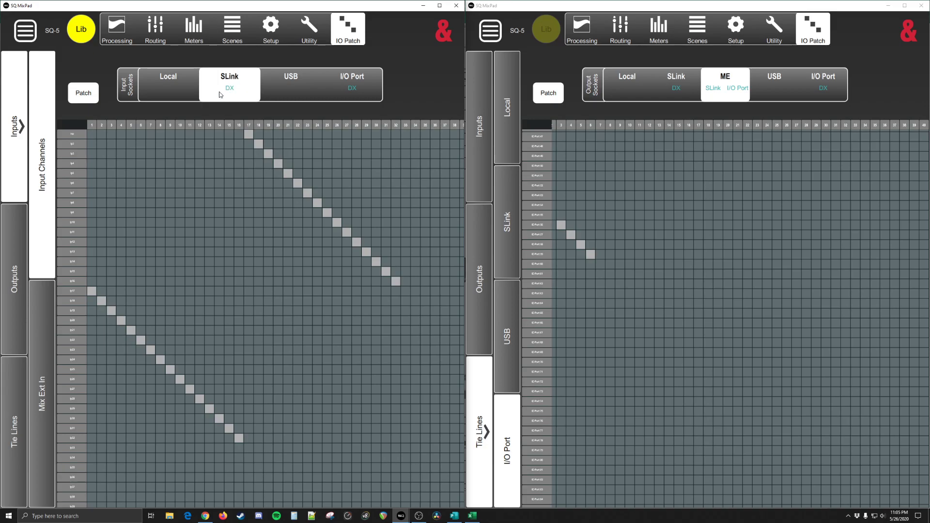
{"action": "left_click", "coordinate": [348, 85]}
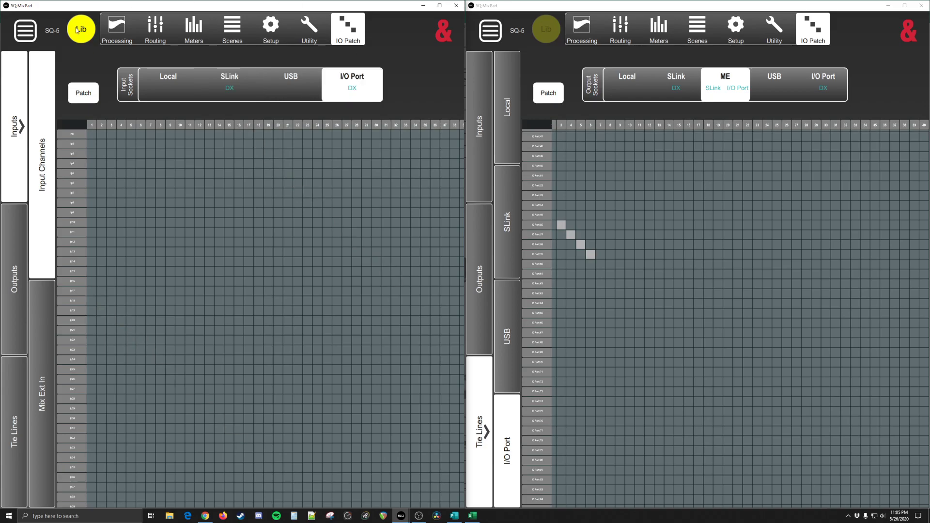
{"action": "left_click_drag", "start_coordinate": [173, 6], "coordinate": [0, 93]}
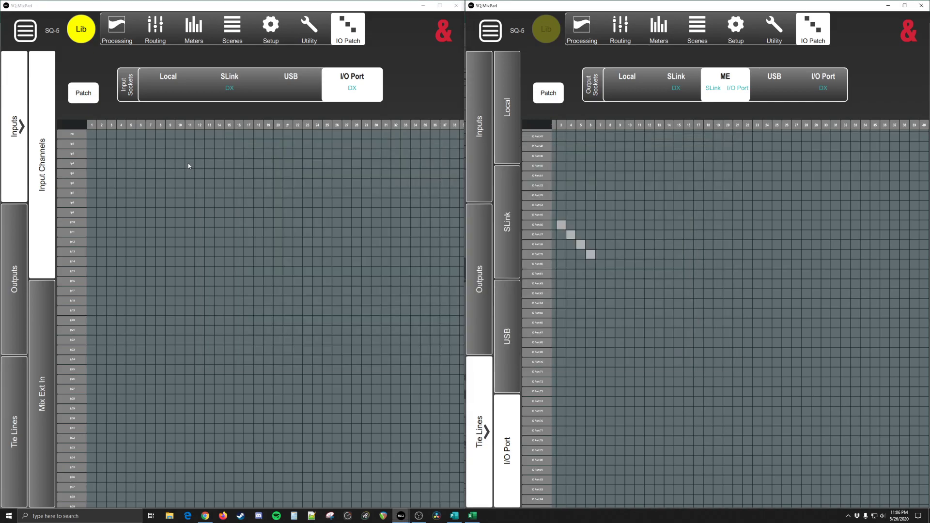
Step: Switch to the Publisher overview and examine the input types in the FOH Mixer Input Processing Channels table, down to the MixExtIn FX row
{"action": "key", "text": "alt+Tab"}
{"action": "key", "text": "alt+Tab"}
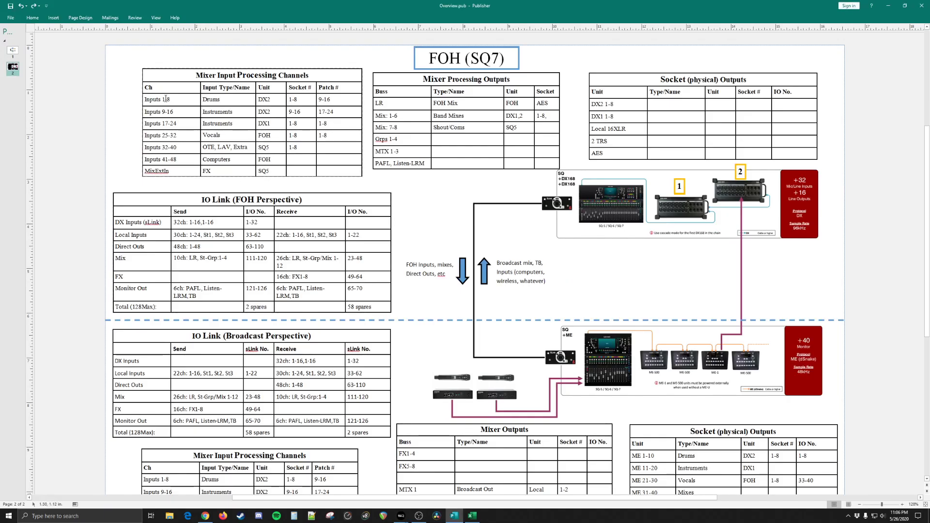
{"action": "left_click", "coordinate": [225, 101]}
{"action": "left_click_drag", "start_coordinate": [225, 101], "coordinate": [167, 99]}
{"action": "left_click", "coordinate": [167, 100]}
{"action": "left_click_drag", "start_coordinate": [235, 112], "coordinate": [182, 137]}
{"action": "left_click", "coordinate": [217, 115]}
{"action": "left_click_drag", "start_coordinate": [246, 149], "coordinate": [207, 148]}
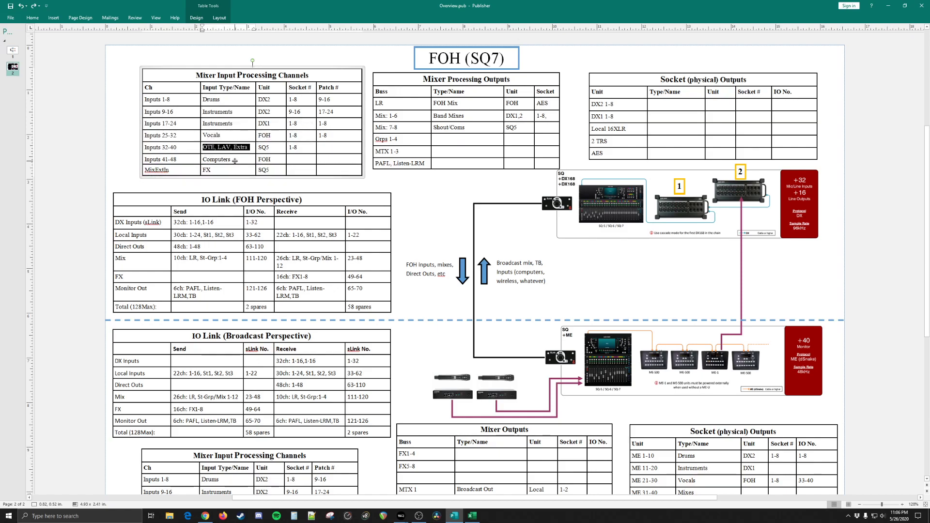
{"action": "left_click", "coordinate": [210, 172]}
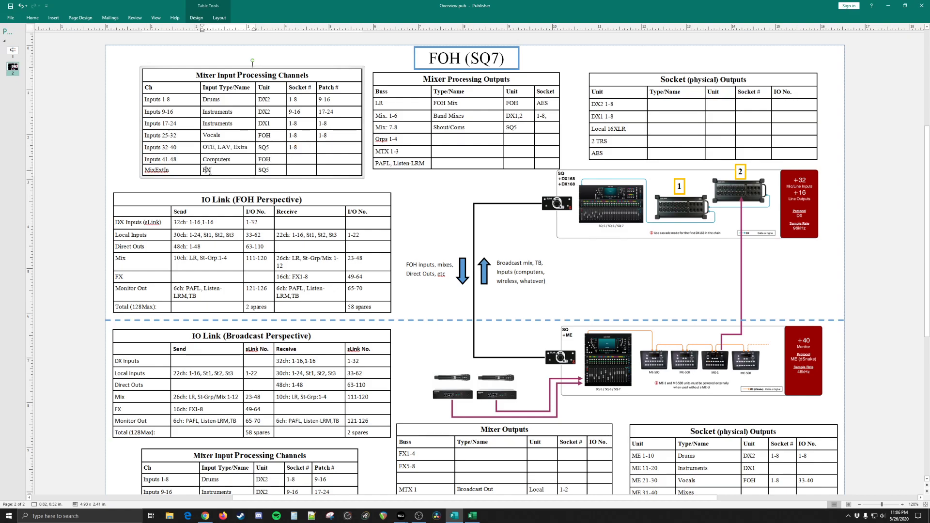
{"action": "double_click", "coordinate": [265, 170]}
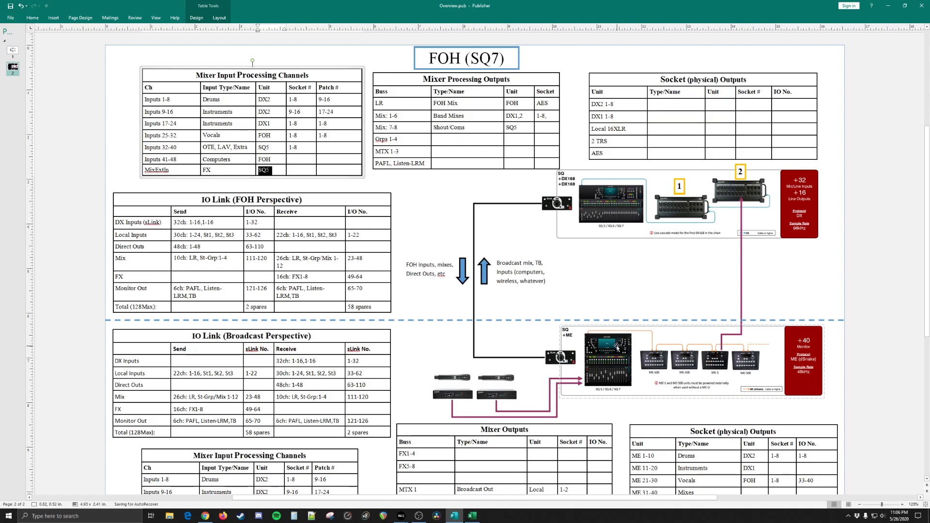
{"action": "left_click", "coordinate": [270, 170]}
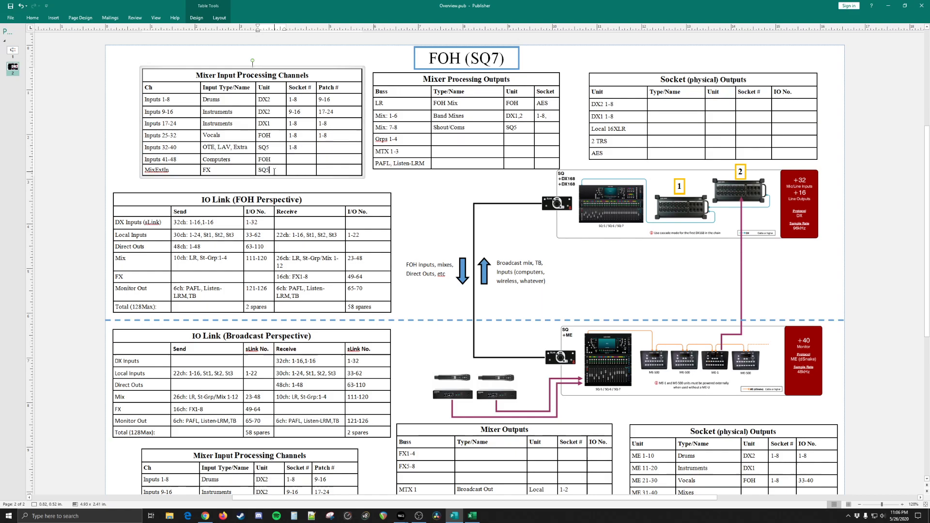
{"action": "left_click", "coordinate": [298, 160]}
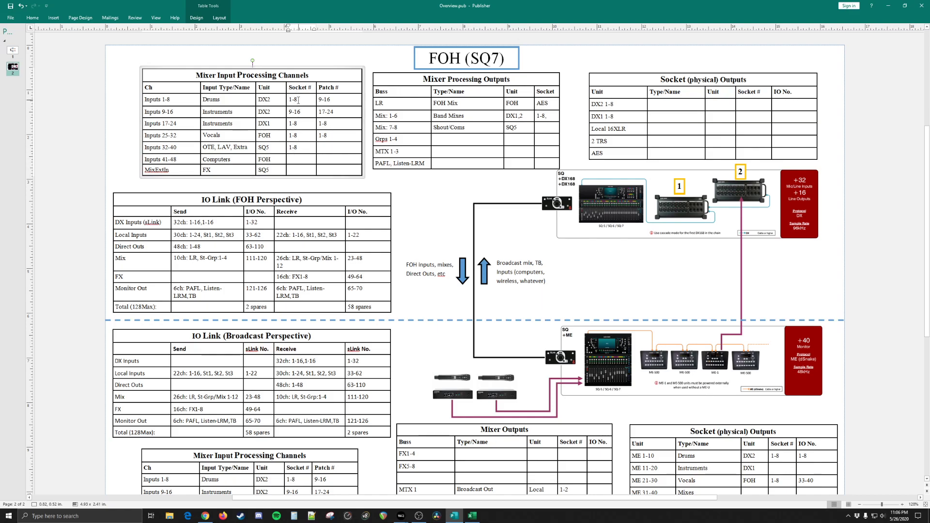
Step: Examine the DX2 and DX1 unit and socket entries for Inputs 1-24 against the numbered DX168 boxes in the diagram
{"action": "left_click", "coordinate": [264, 100]}
{"action": "double_click", "coordinate": [268, 100]}
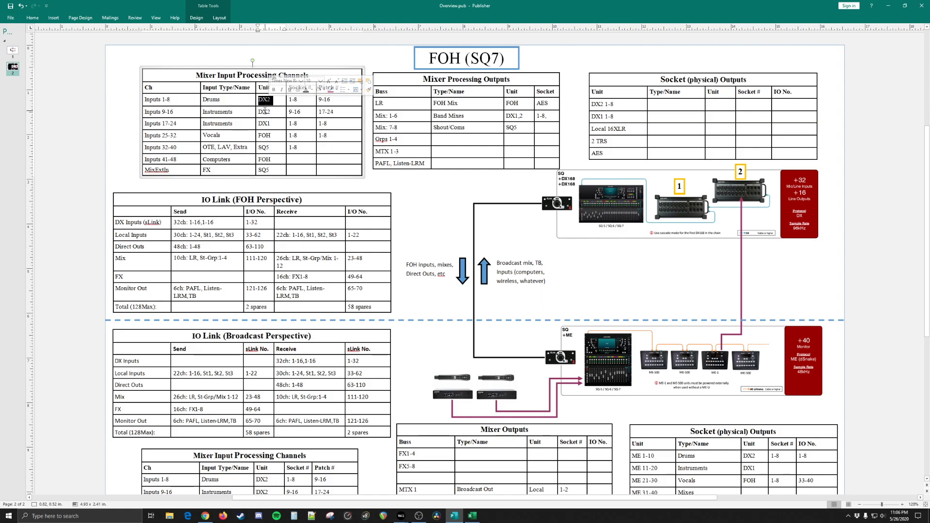
{"action": "left_click", "coordinate": [729, 188]}
{"action": "double_click", "coordinate": [267, 113]}
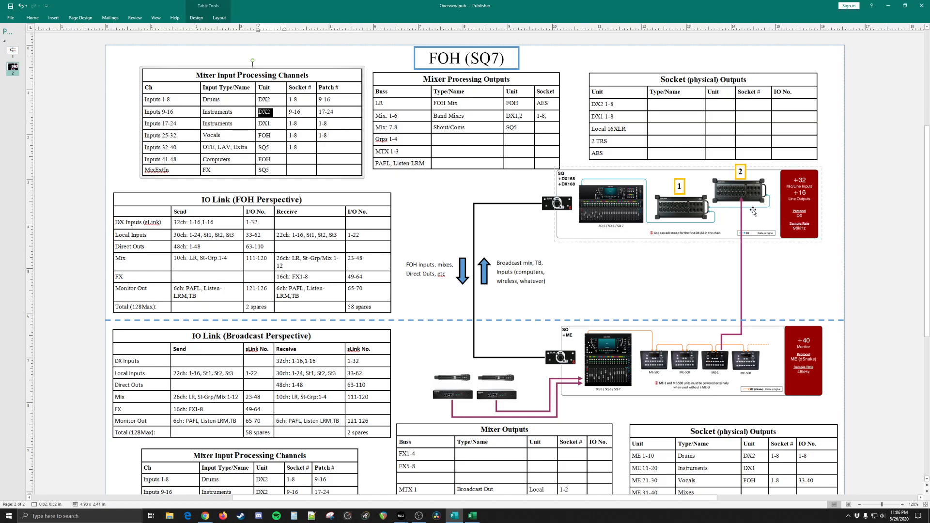
{"action": "double_click", "coordinate": [266, 125]}
{"action": "left_click", "coordinate": [265, 124]}
{"action": "double_click", "coordinate": [264, 124]}
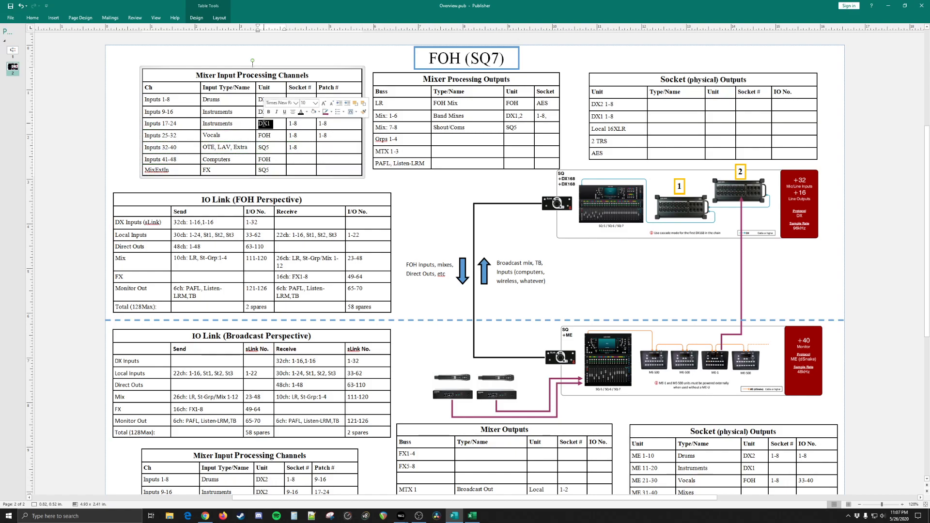
{"action": "left_click", "coordinate": [297, 123]}
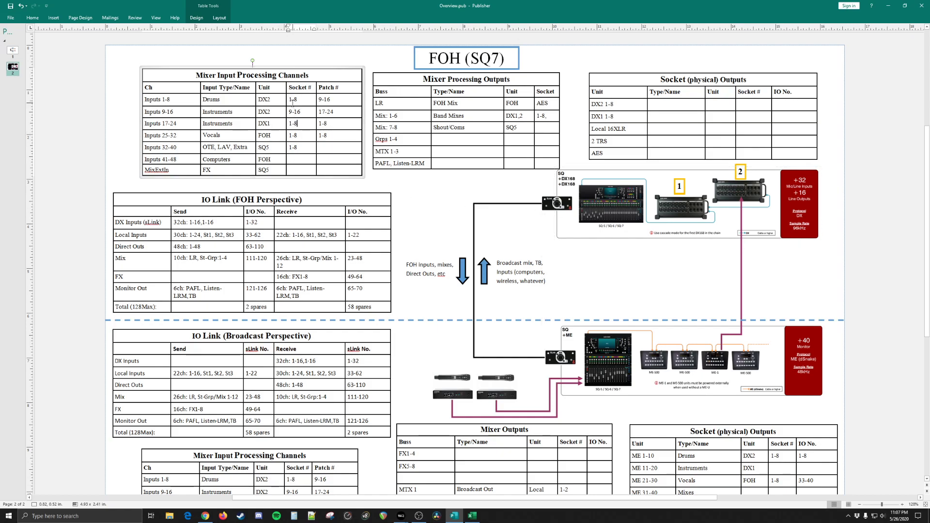
Step: Set the Patch # of Inputs 1-8 to 17-24 and of Inputs 9-16 to 25-32 in the FOH input table
{"action": "left_click", "coordinate": [335, 124]}
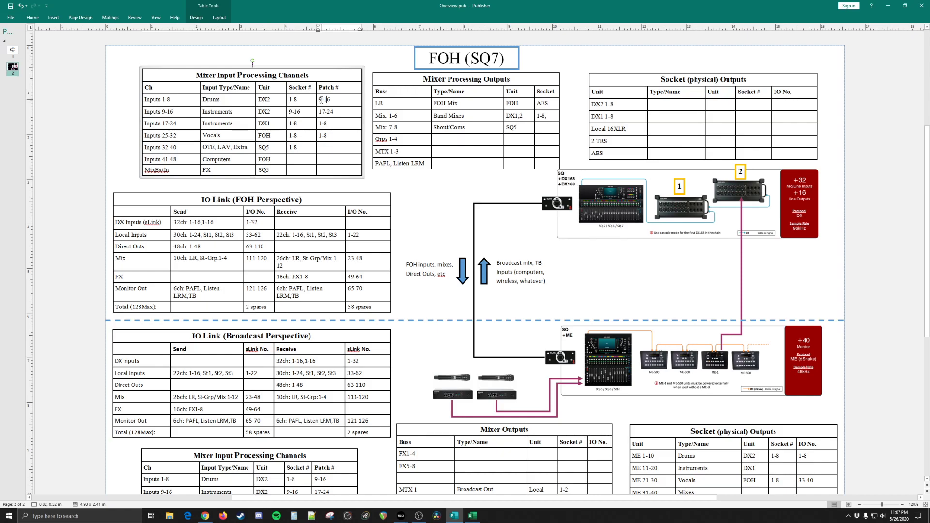
{"action": "left_click", "coordinate": [338, 113]}
{"action": "left_click_drag", "start_coordinate": [323, 113], "coordinate": [319, 113]}
{"action": "key", "text": "ctrl+c"}
{"action": "left_click_drag", "start_coordinate": [334, 100], "coordinate": [318, 112]}
{"action": "key", "text": "ctrl+v"}
{"action": "key", "text": "BackSpace"}
{"action": "type", "text": "25-32"}
{"action": "key", "text": "Down"}
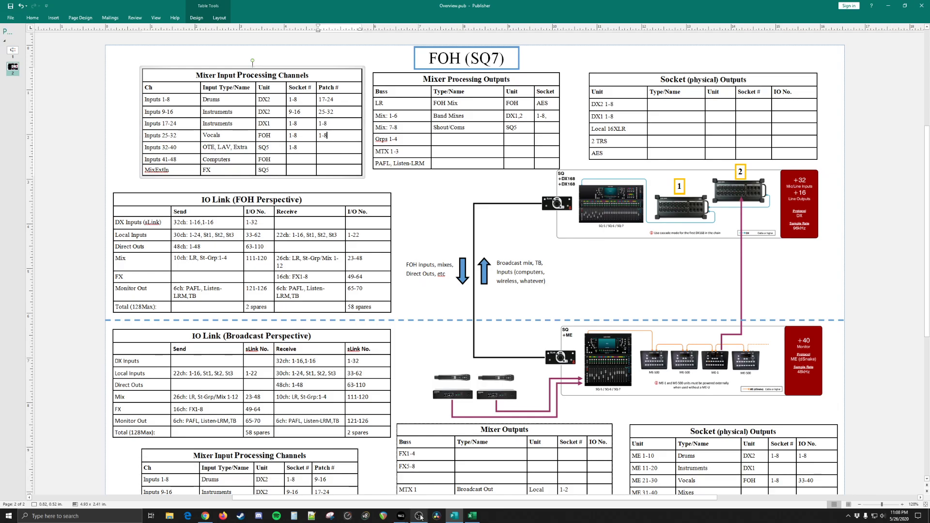
{"action": "mouse_move", "coordinate": [402, 515]}
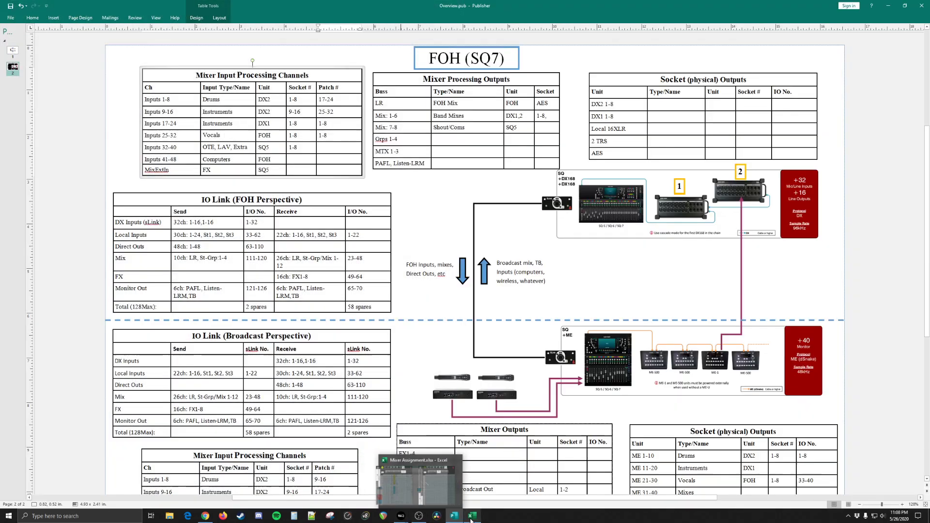
{"action": "left_click", "coordinate": [456, 517]}
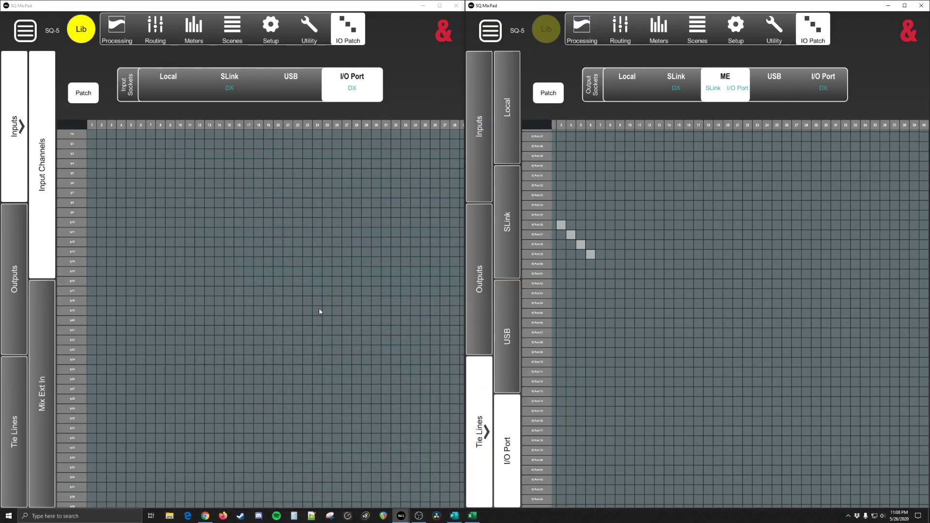
{"action": "left_click", "coordinate": [455, 517]}
{"action": "left_click_drag", "start_coordinate": [329, 169], "coordinate": [248, 115]}
{"action": "left_click", "coordinate": [255, 123]}
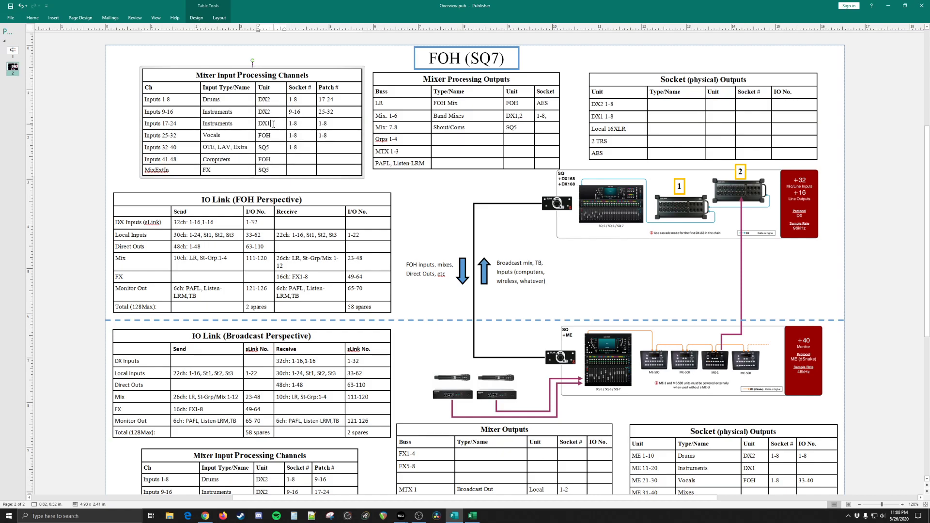
Step: Switch to the Mixer Assignment spreadsheet in Excel and examine the DX168:1-16 socket channels and mix processing channels 1-16
{"action": "left_click", "coordinate": [473, 517]}
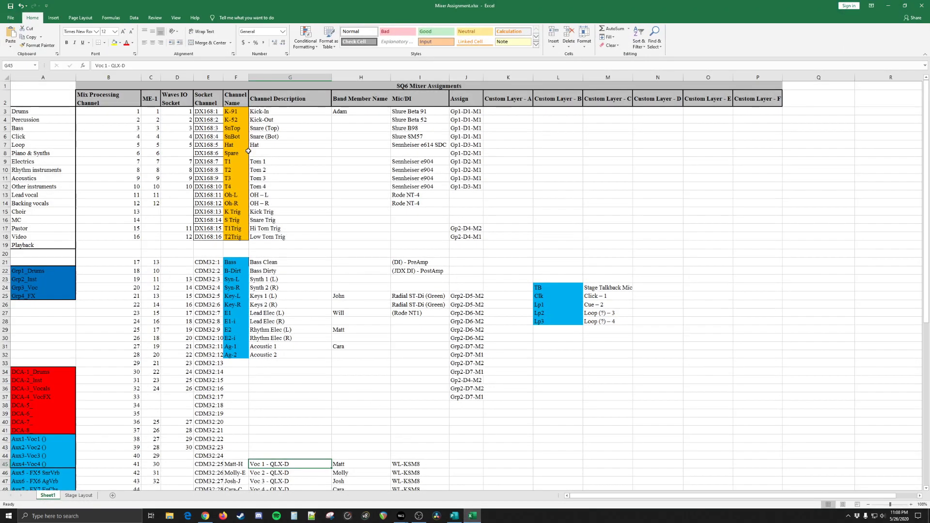
{"action": "left_click_drag", "start_coordinate": [210, 110], "coordinate": [213, 179]}
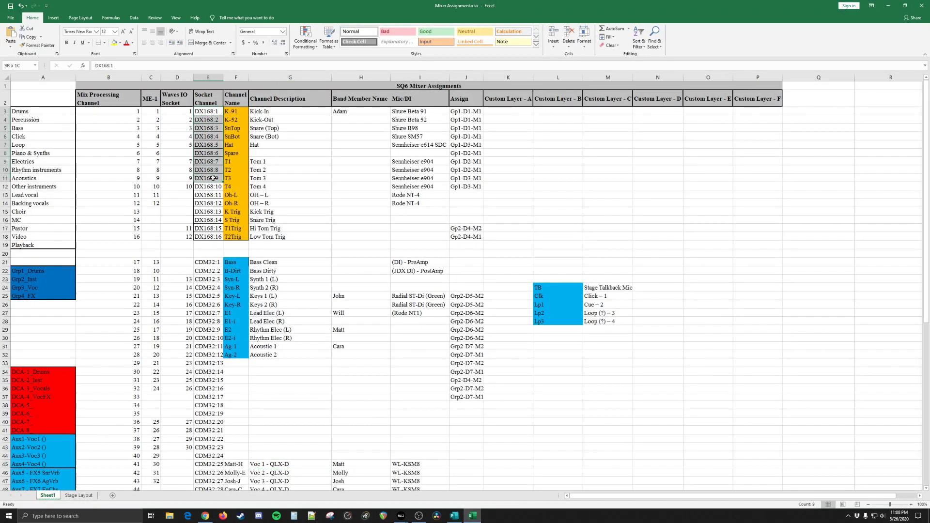
{"action": "left_click", "coordinate": [208, 212]}
{"action": "left_click_drag", "start_coordinate": [207, 112], "coordinate": [209, 237]}
{"action": "left_click", "coordinate": [191, 248]}
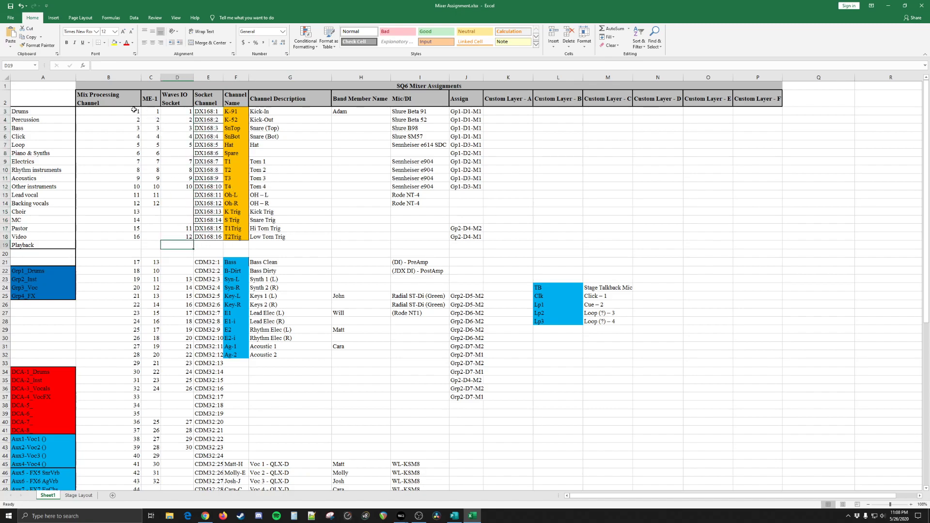
{"action": "left_click_drag", "start_coordinate": [131, 111], "coordinate": [125, 238]}
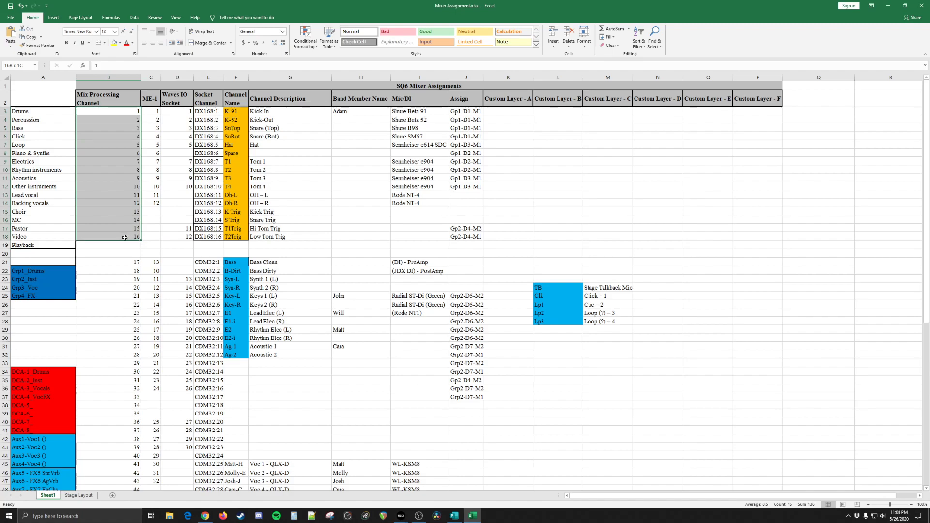
{"action": "left_click", "coordinate": [124, 237]}
{"action": "left_click_drag", "start_coordinate": [132, 112], "coordinate": [118, 235]}
Step: Bring up SQ MixPad and arrange the Publisher overview beside its first window, with the input channels table in view
{"action": "left_click", "coordinate": [454, 516]}
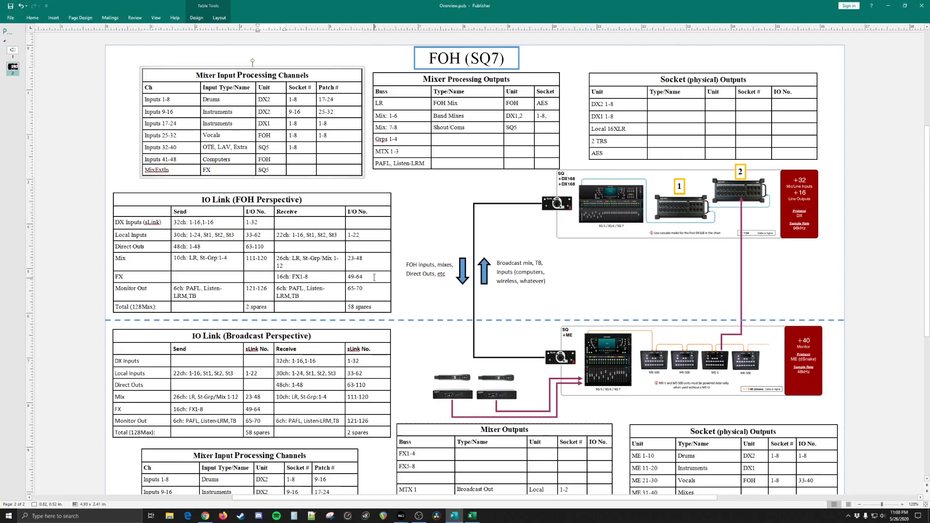
{"action": "left_click", "coordinate": [400, 516]}
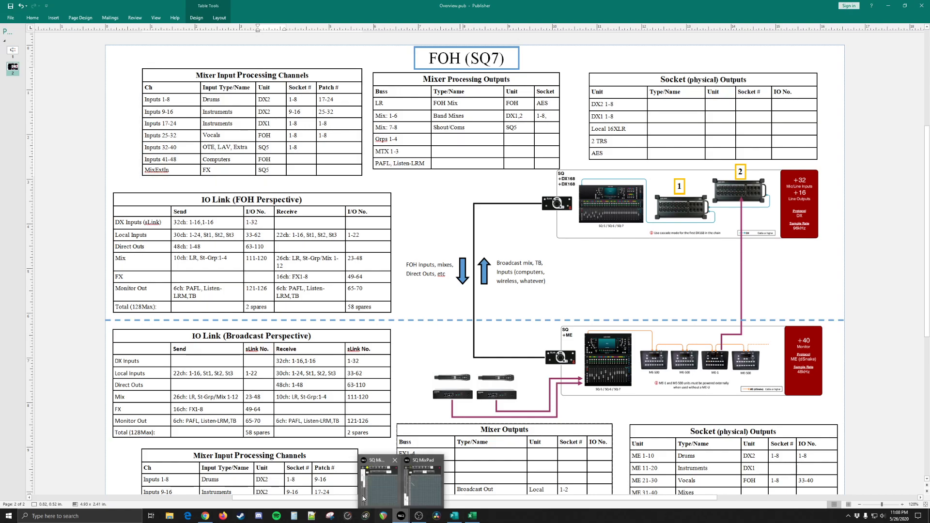
{"action": "left_click", "coordinate": [373, 493]}
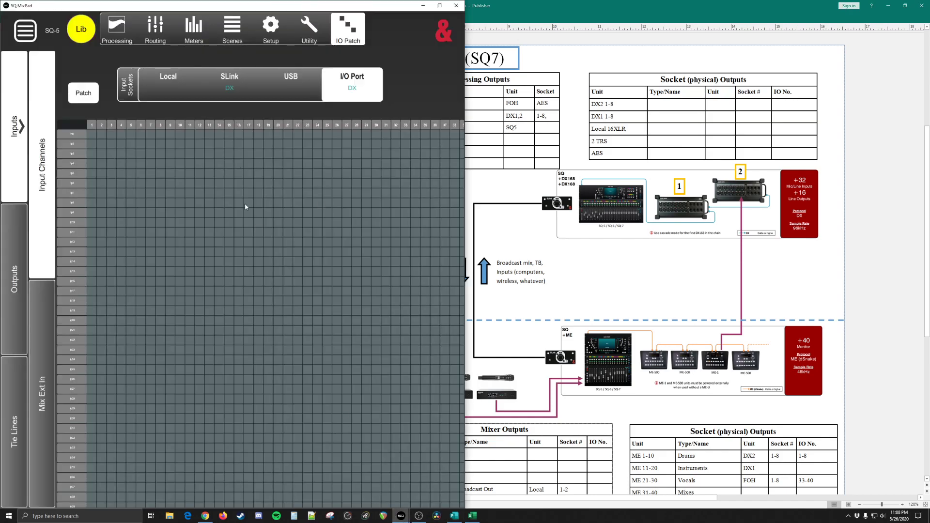
{"action": "left_click_drag", "start_coordinate": [488, 8], "coordinate": [782, 39]}
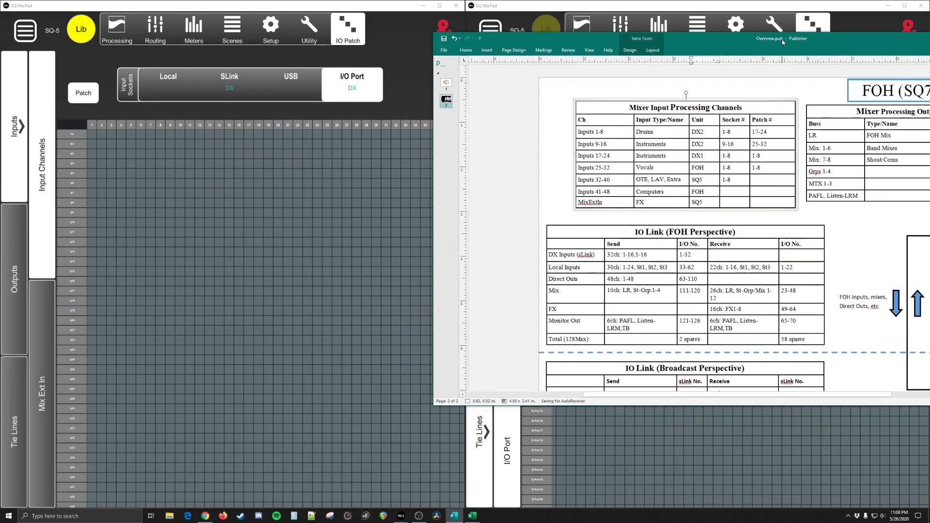
{"action": "left_click", "coordinate": [388, 25]}
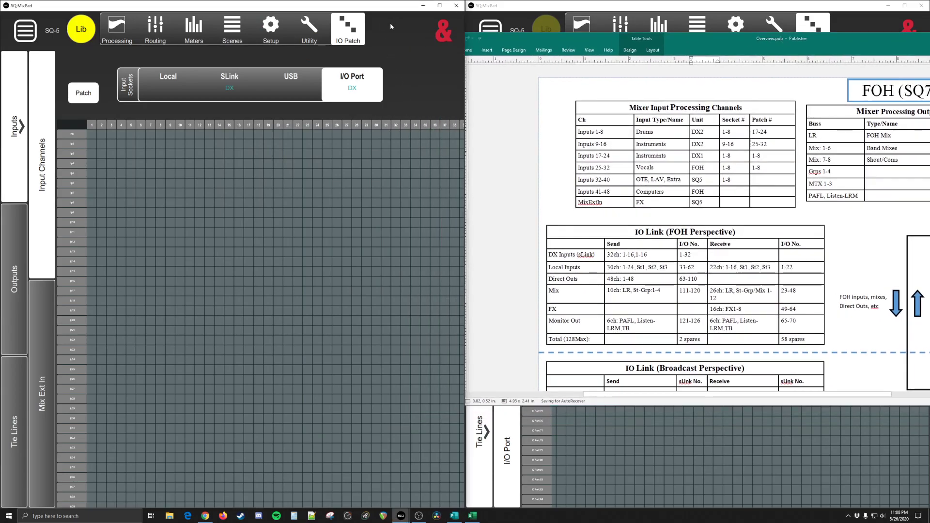
Step: Compare the Socket # and Patch # entries of Inputs 1-8 with the SLink input patch grid in the first SQ MixPad window
{"action": "left_click", "coordinate": [765, 132]}
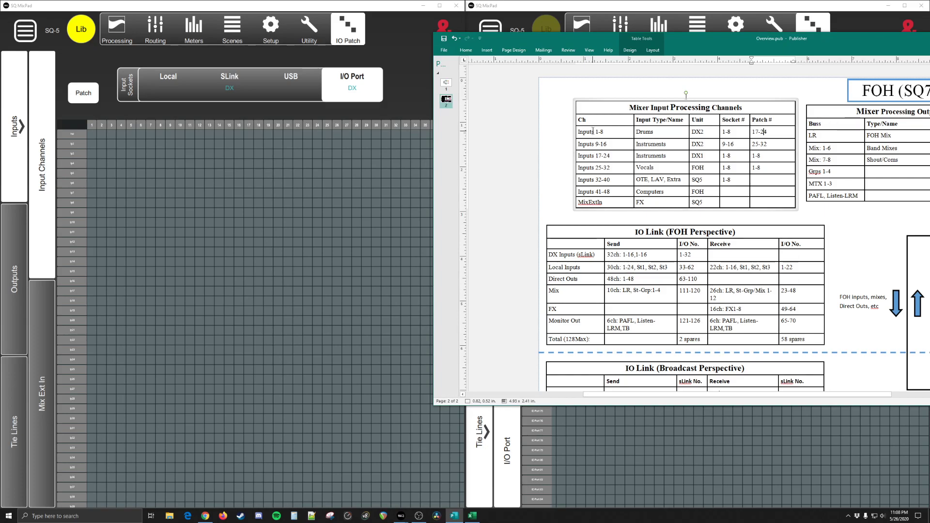
{"action": "left_click_drag", "start_coordinate": [753, 132], "coordinate": [769, 132]}
{"action": "left_click", "coordinate": [768, 132]}
{"action": "left_click", "coordinate": [138, 112]}
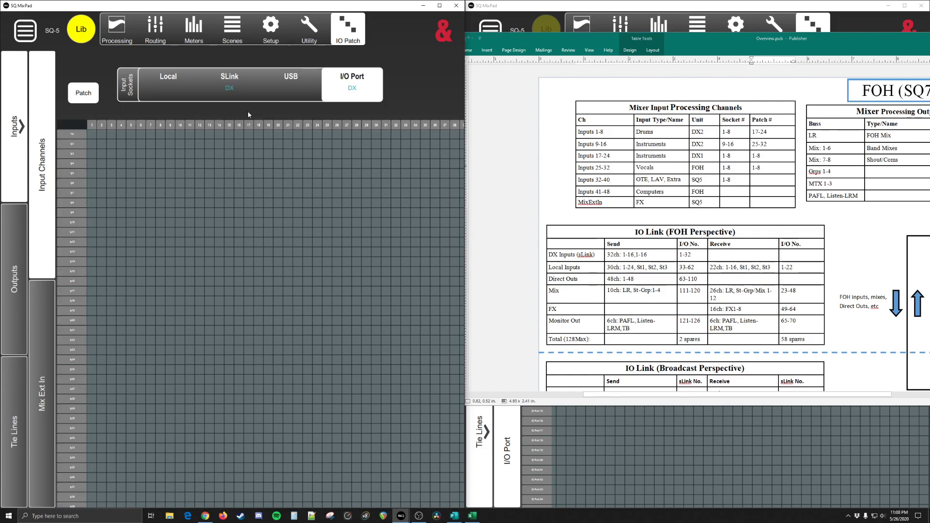
{"action": "left_click", "coordinate": [224, 92]}
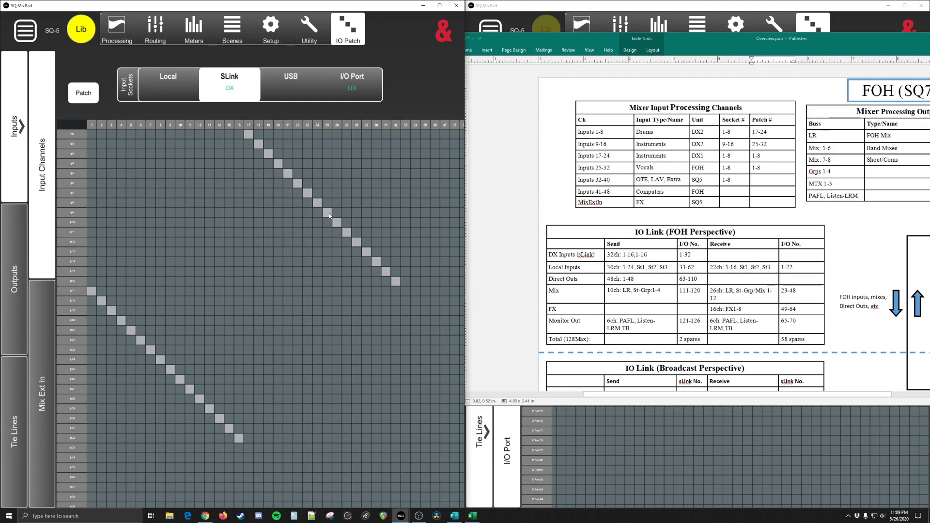
{"action": "left_click", "coordinate": [731, 132]}
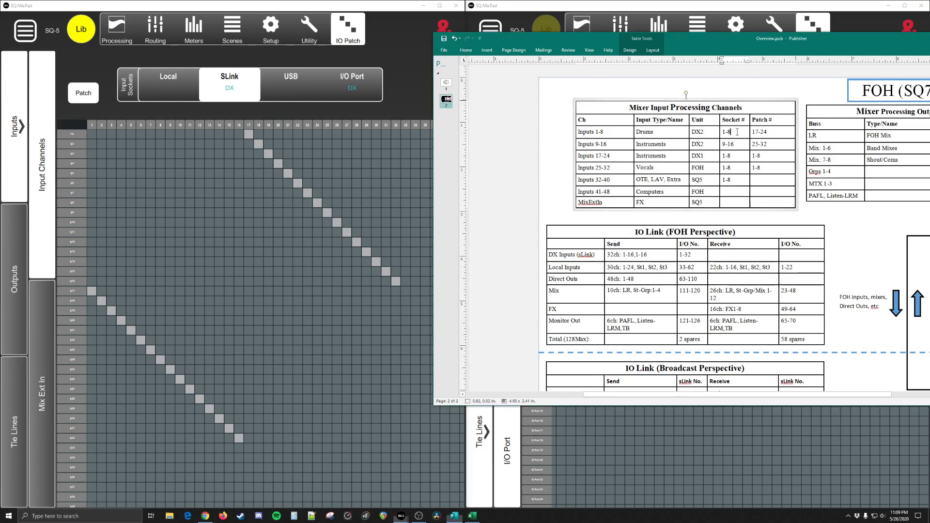
{"action": "left_click", "coordinate": [754, 132]}
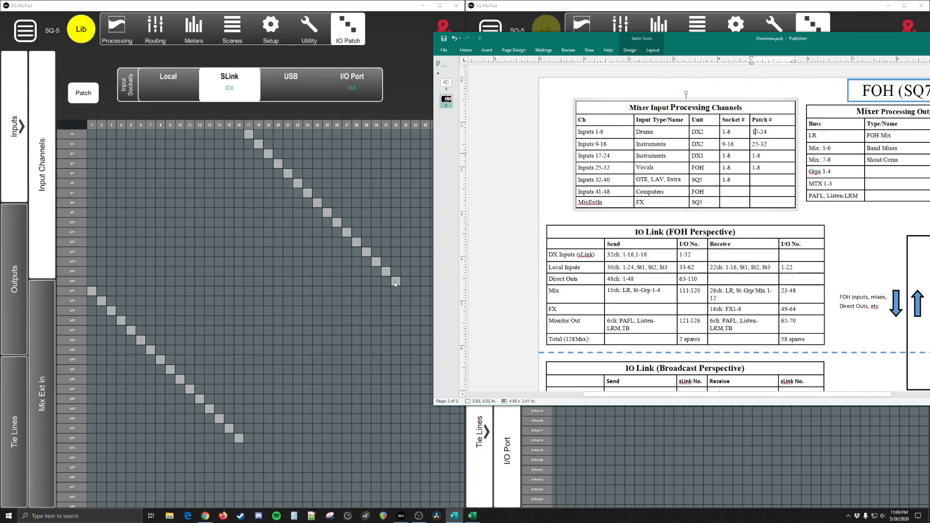
{"action": "scroll", "coordinate": [395, 281], "scroll_direction": "up", "scroll_amount": 5}
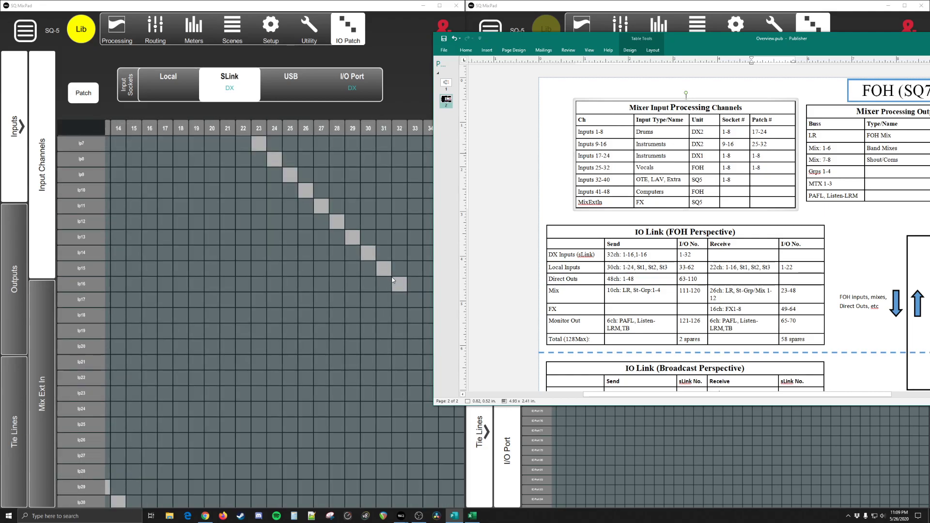
{"action": "left_click_drag", "start_coordinate": [262, 197], "coordinate": [287, 281]}
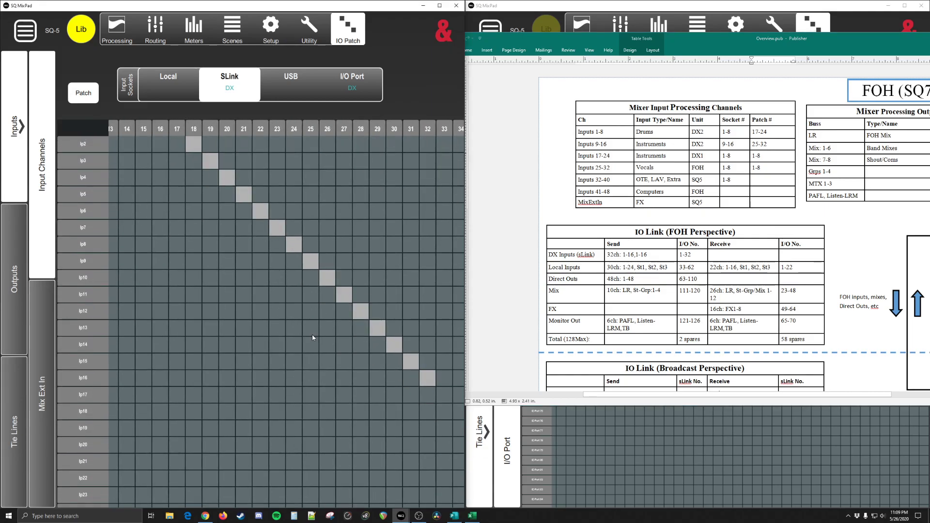
Step: Compare the Inputs 1-8, 9-16 and 17-24 rows of the Mixer Input Processing Channels table with the SLink input patch grid
{"action": "left_click", "coordinate": [653, 144]}
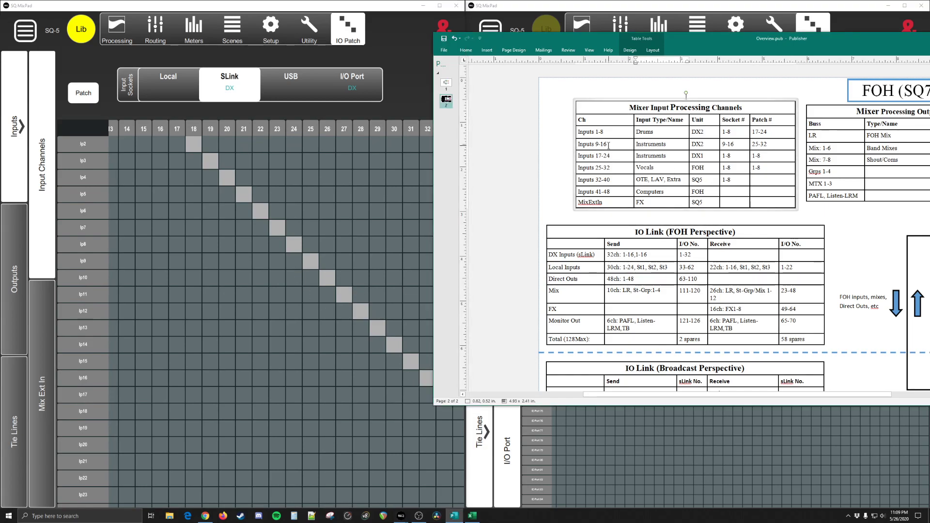
{"action": "left_click_drag", "start_coordinate": [584, 131], "coordinate": [597, 157]}
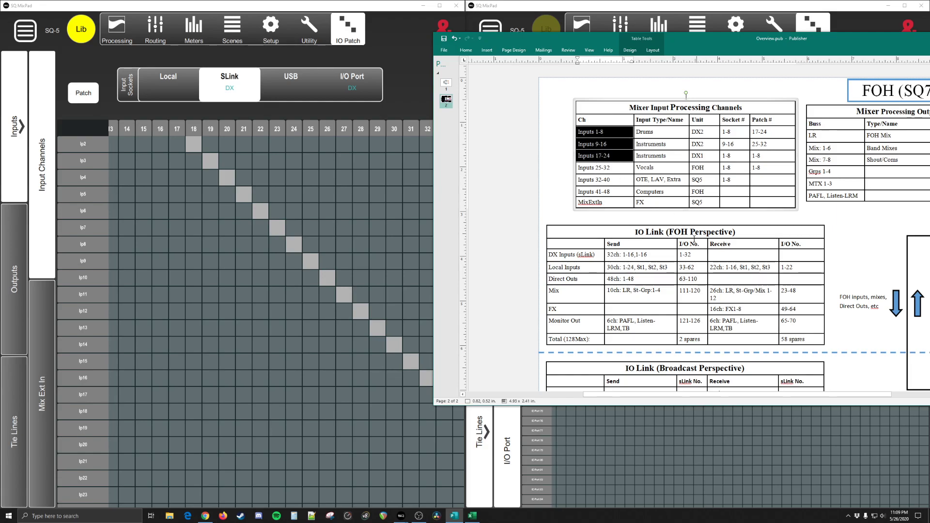
{"action": "left_click_drag", "start_coordinate": [285, 314], "coordinate": [374, 214]}
{"action": "scroll", "coordinate": [284, 230], "scroll_direction": "down", "scroll_amount": 3}
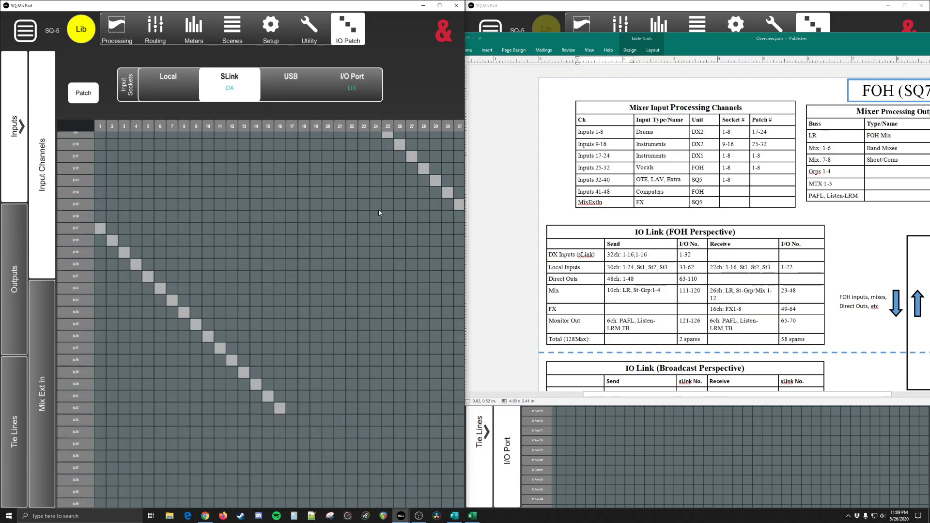
{"action": "left_click_drag", "start_coordinate": [216, 194], "coordinate": [223, 309]}
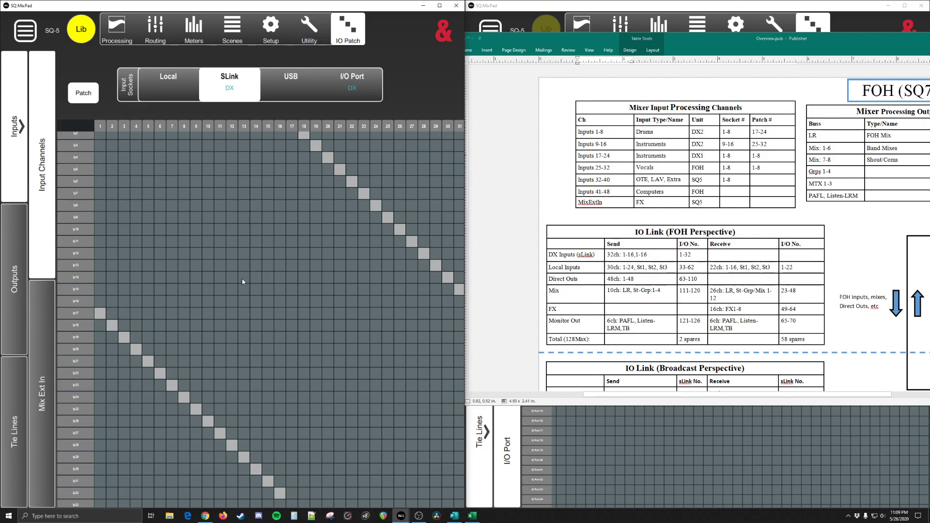
{"action": "left_click_drag", "start_coordinate": [194, 369], "coordinate": [198, 310]}
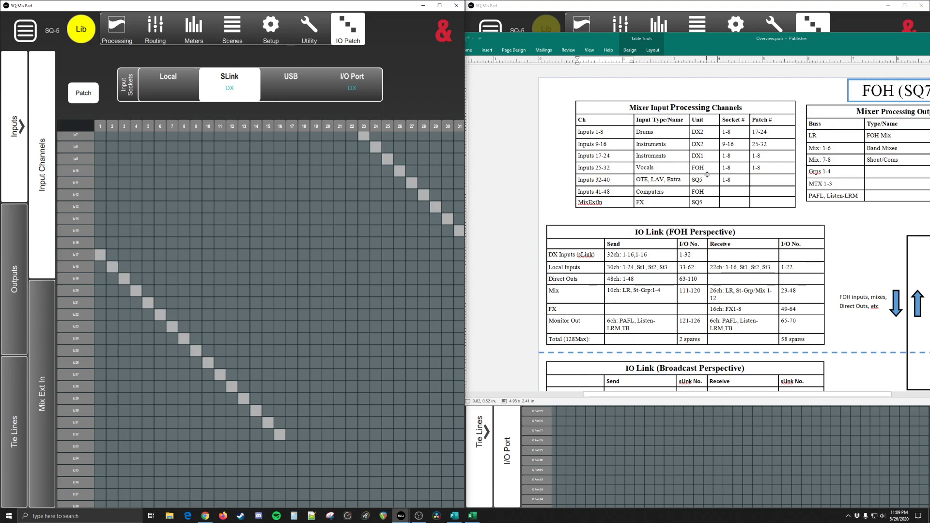
{"action": "left_click", "coordinate": [721, 169]}
{"action": "left_click", "coordinate": [638, 155]}
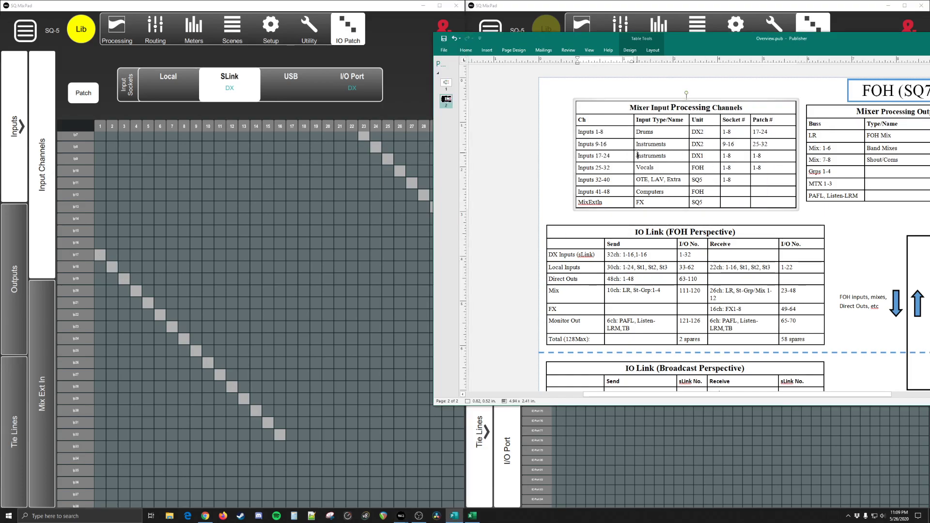
{"action": "double_click", "coordinate": [605, 155]}
{"action": "left_click", "coordinate": [617, 153]}
Step: Unpatch SLink sockets 9-16 from input channels 25-32 and review the rest of the SLink input grid
{"action": "left_click", "coordinate": [196, 350]}
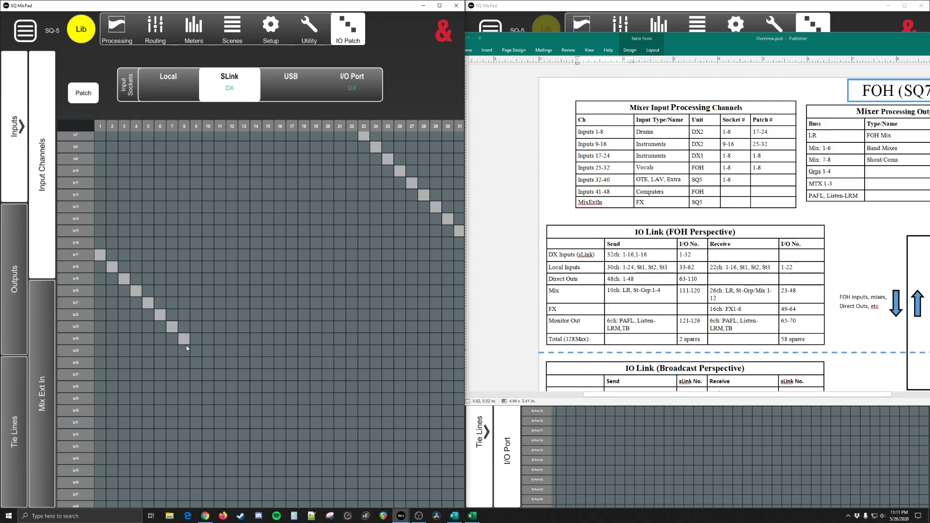
{"action": "scroll", "coordinate": [198, 320], "scroll_direction": "up", "scroll_amount": 2}
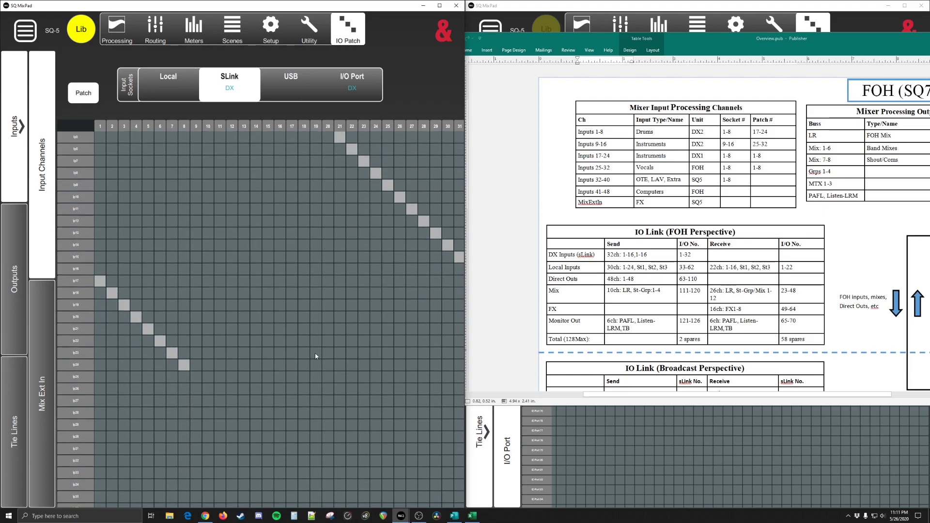
{"action": "scroll", "coordinate": [161, 388], "scroll_direction": "down", "scroll_amount": 3}
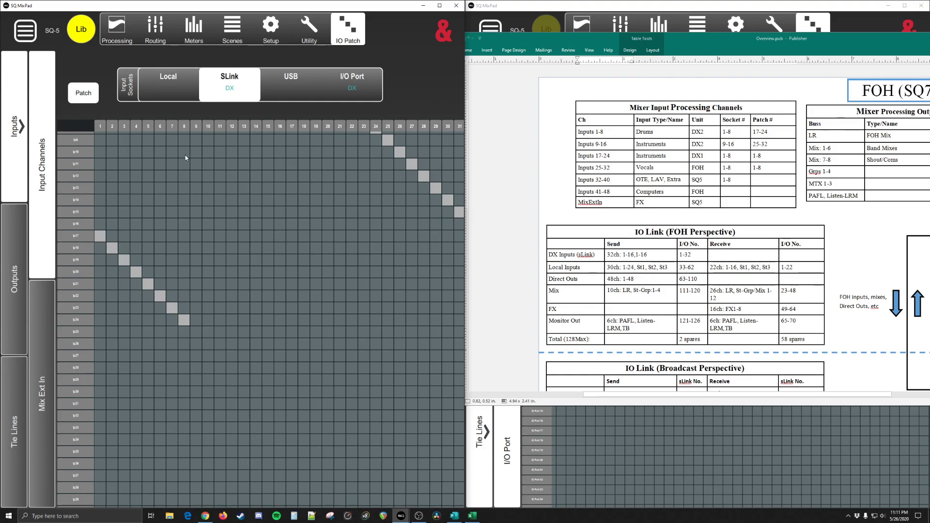
{"action": "scroll", "coordinate": [276, 253], "scroll_direction": "up", "scroll_amount": 5}
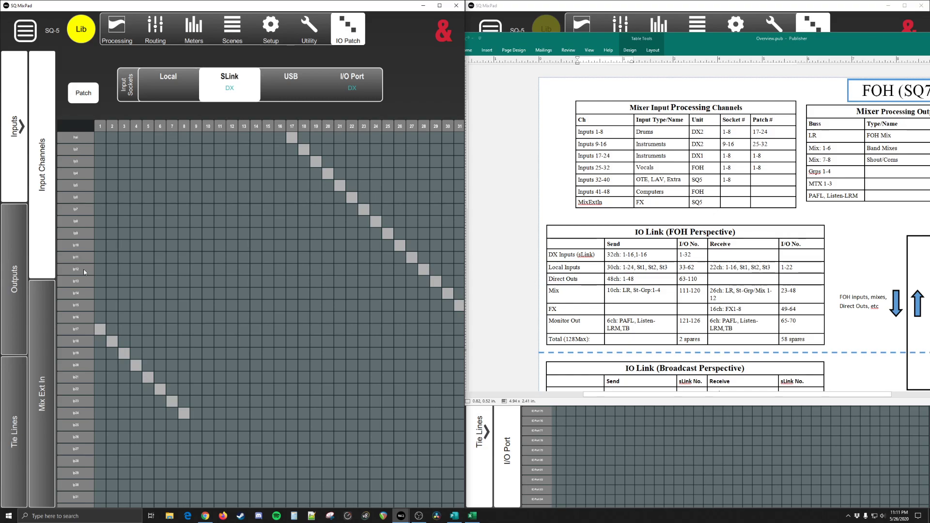
{"action": "left_click_drag", "start_coordinate": [414, 314], "coordinate": [404, 304]}
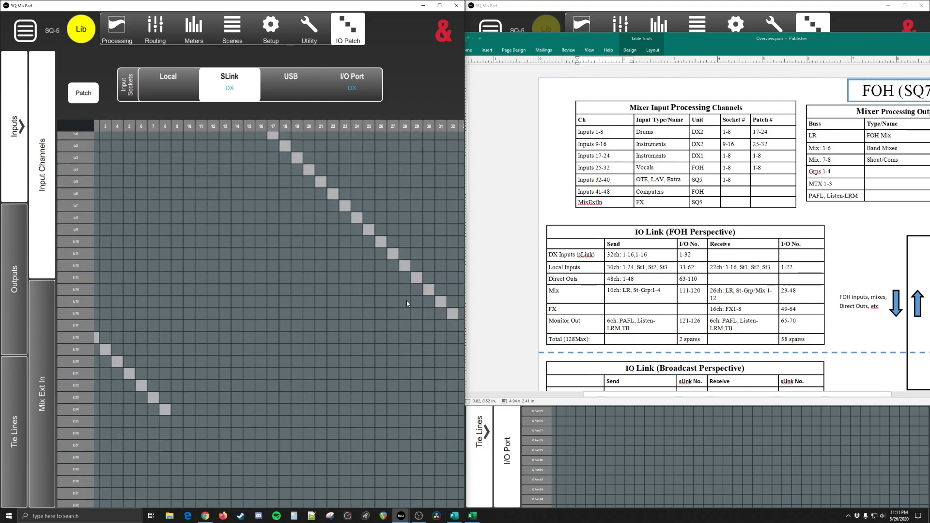
{"action": "left_click_drag", "start_coordinate": [277, 336], "coordinate": [297, 338]}
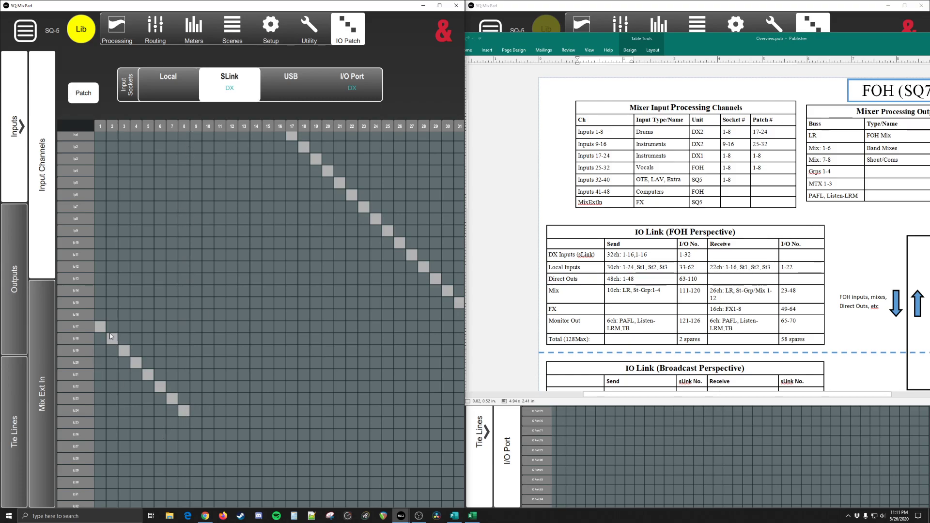
{"action": "left_click_drag", "start_coordinate": [213, 430], "coordinate": [291, 267]}
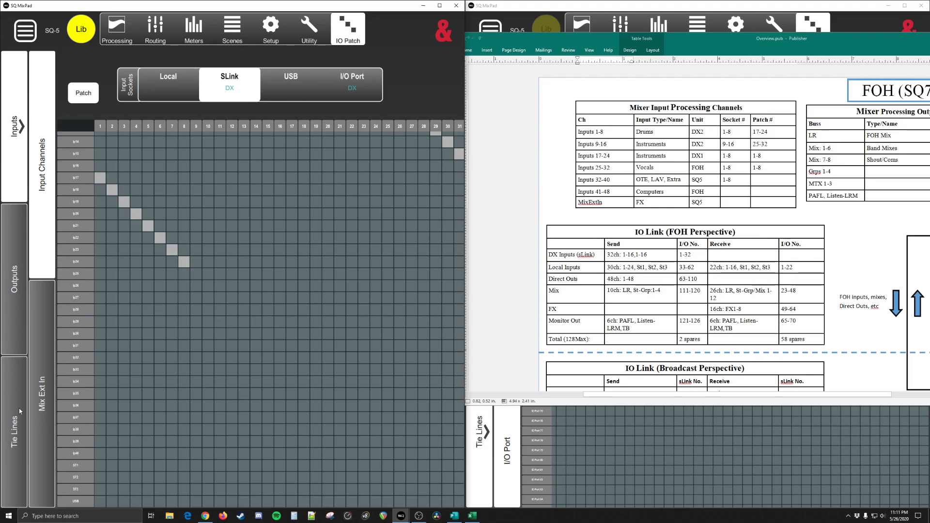
Step: Patch Local sockets 1-8 to input channels 25-32, one to one, after checking the Local and SLink input grids
{"action": "left_click", "coordinate": [166, 81]}
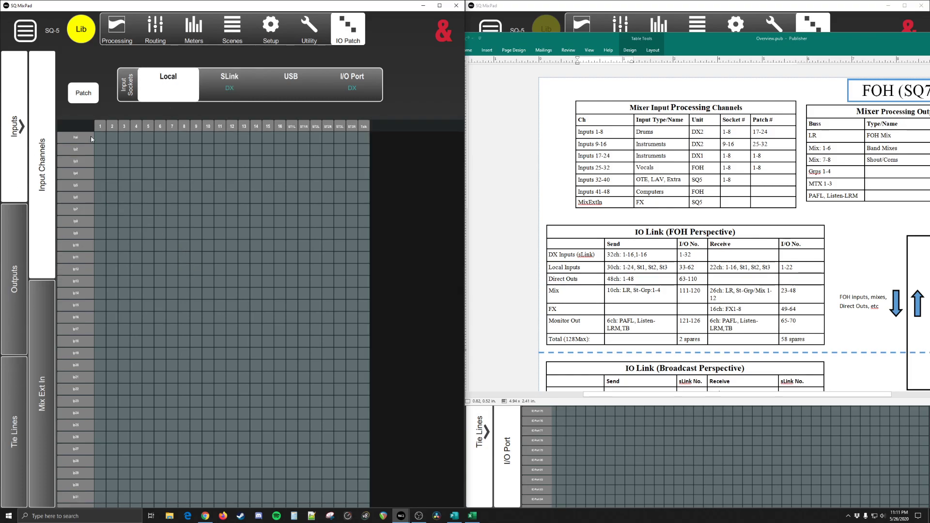
{"action": "left_click_drag", "start_coordinate": [111, 409], "coordinate": [131, 172]}
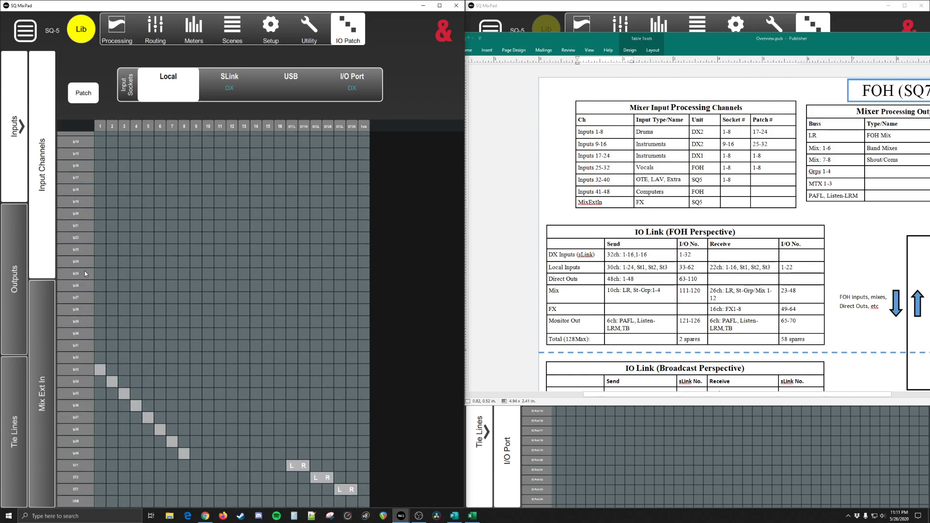
{"action": "left_click", "coordinate": [230, 81]}
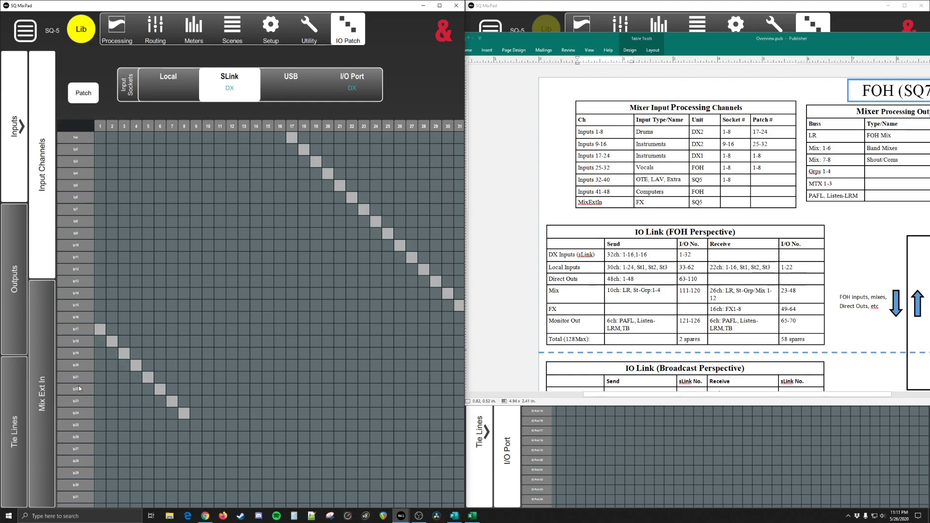
{"action": "left_click", "coordinate": [165, 94]}
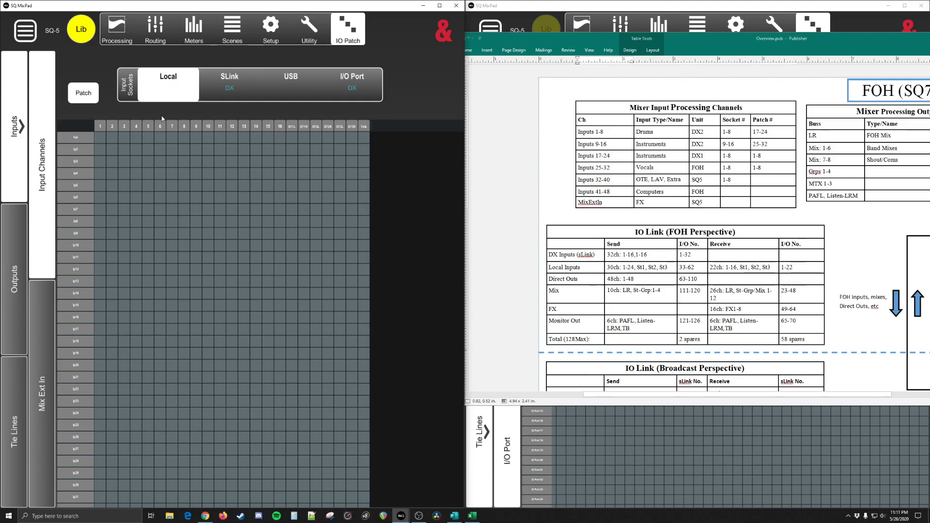
{"action": "left_click_drag", "start_coordinate": [113, 408], "coordinate": [134, 213]}
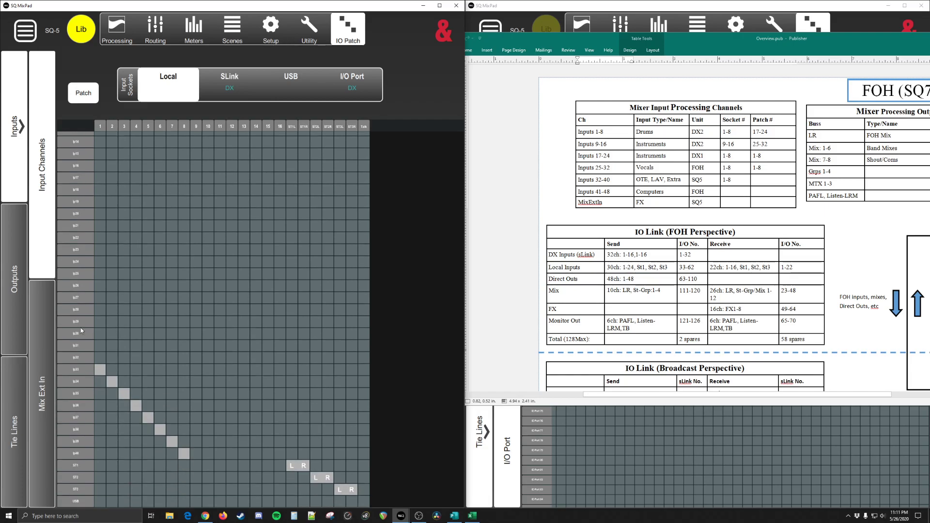
{"action": "left_click", "coordinate": [100, 274]}
{"action": "left_click", "coordinate": [112, 286]}
{"action": "left_click", "coordinate": [125, 298]}
{"action": "left_click", "coordinate": [148, 321]}
{"action": "left_click", "coordinate": [160, 334]}
{"action": "left_click", "coordinate": [173, 347]}
{"action": "left_click", "coordinate": [184, 358]}
Step: Patch Local sockets 9-16 to input channels 33-40, one to one
{"action": "left_click", "coordinate": [195, 369]}
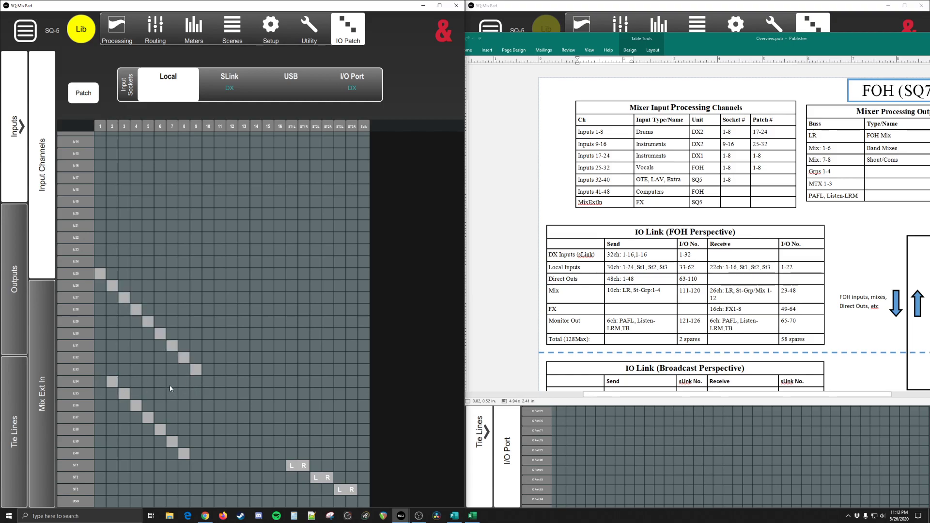
{"action": "left_click", "coordinate": [208, 381]}
{"action": "left_click", "coordinate": [220, 393]}
{"action": "left_click", "coordinate": [232, 405]}
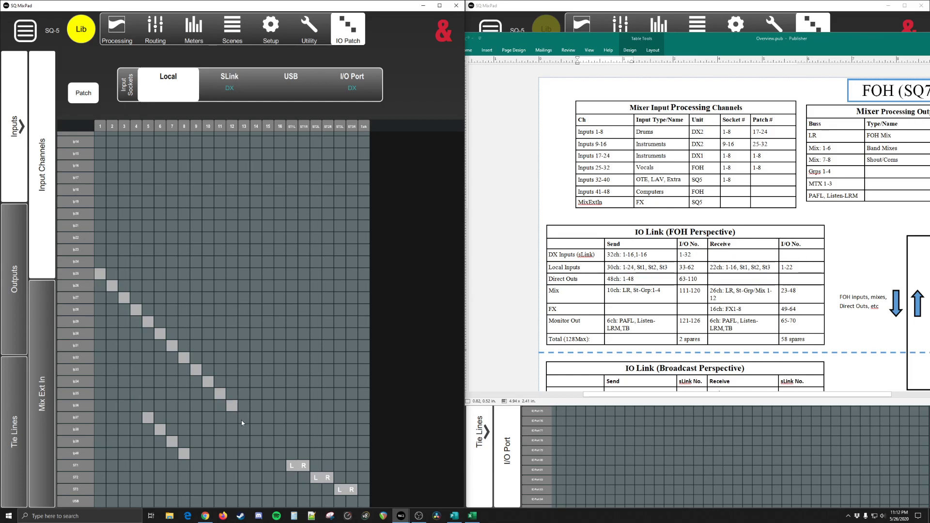
{"action": "left_click", "coordinate": [244, 418]}
{"action": "left_click", "coordinate": [256, 429]}
{"action": "left_click", "coordinate": [268, 442]}
{"action": "left_click", "coordinate": [279, 452]}
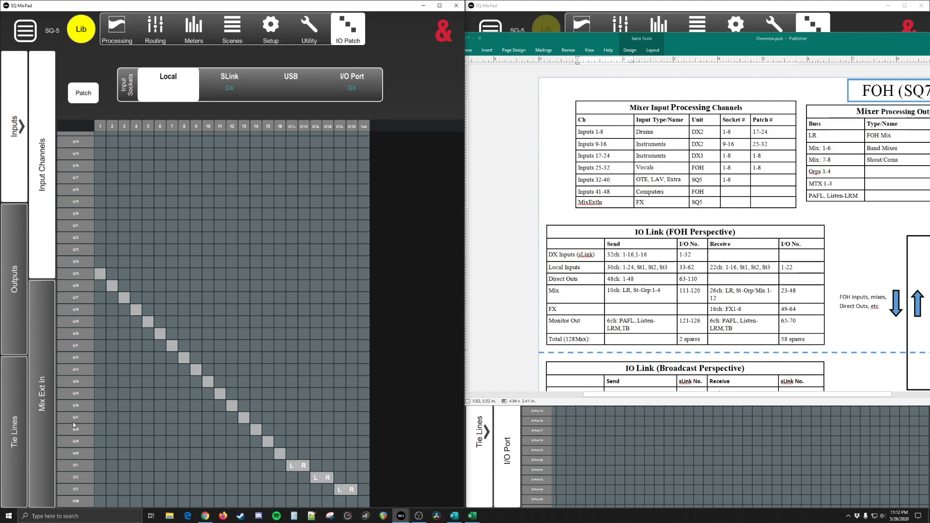
Step: Remove the Local socket 13-16 patches from input channels 37-40
{"action": "left_click", "coordinate": [280, 453]}
{"action": "left_click", "coordinate": [245, 419]}
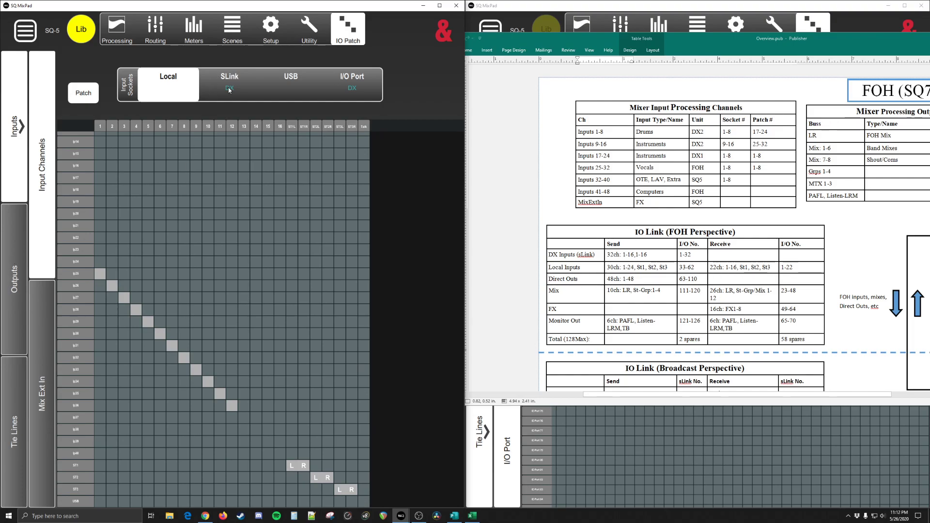
Step: Bring both SQ MixPad windows in front of the Publisher overview and view the first window's input direct outputs to SLink
{"action": "left_click", "coordinate": [10, 248]}
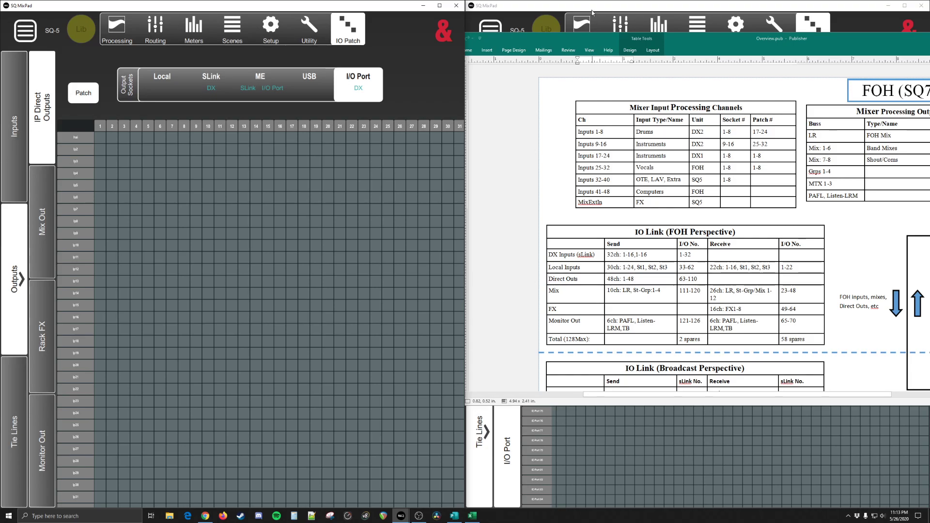
{"action": "left_click", "coordinate": [708, 154]}
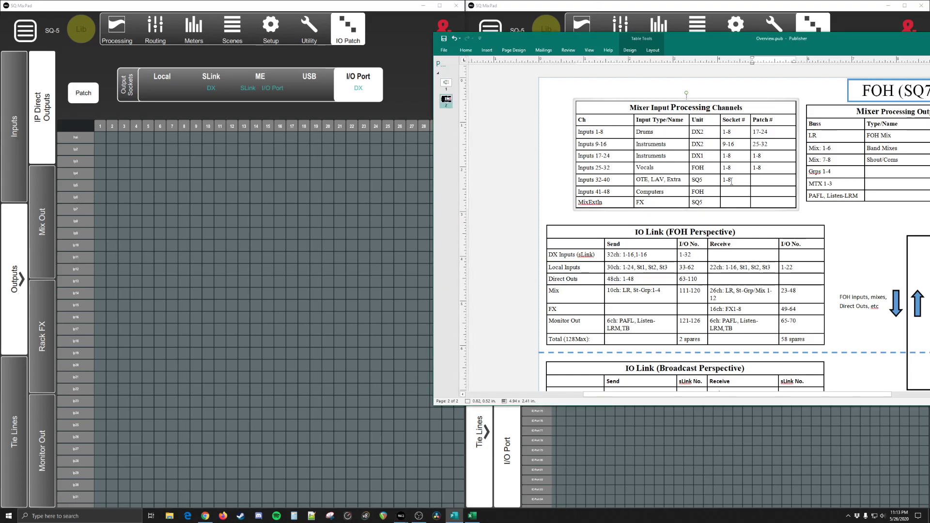
{"action": "left_click_drag", "start_coordinate": [730, 43], "coordinate": [464, 121]}
{"action": "left_click", "coordinate": [628, 179]}
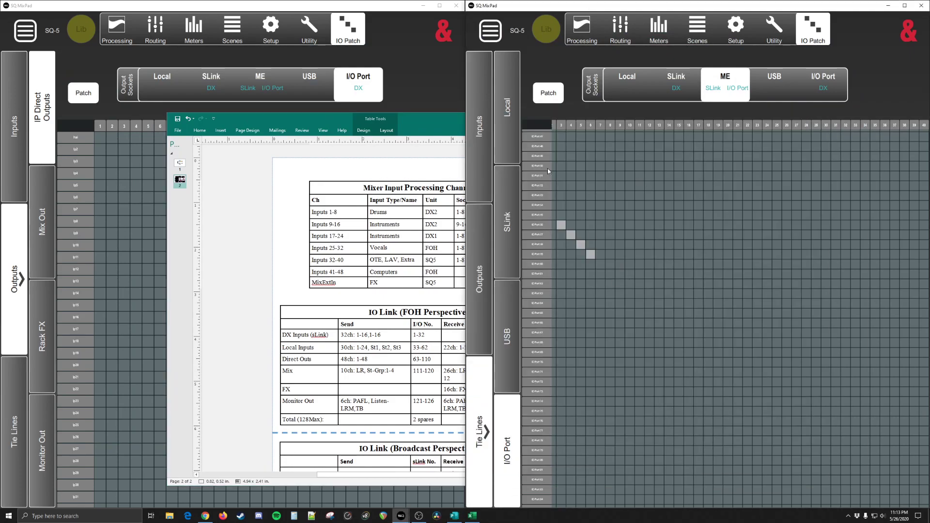
{"action": "left_click", "coordinate": [326, 5]}
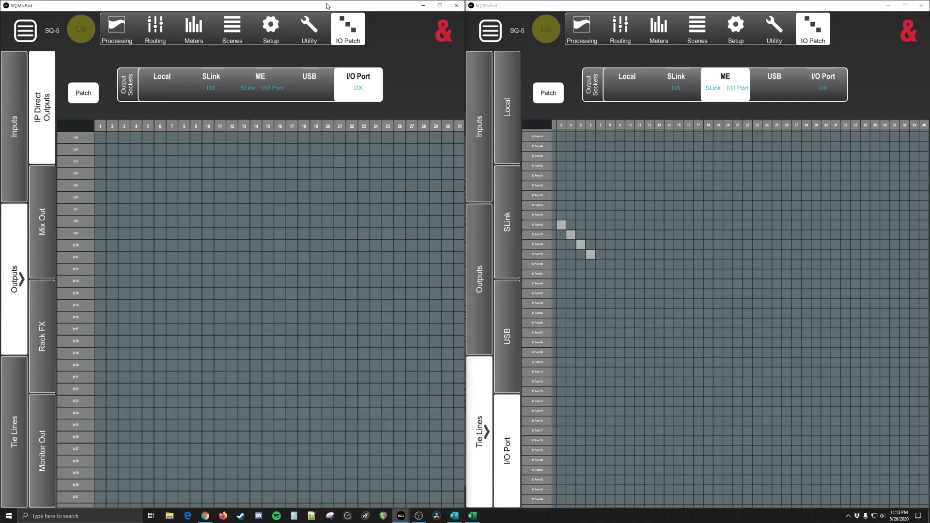
{"action": "left_click", "coordinate": [214, 82]}
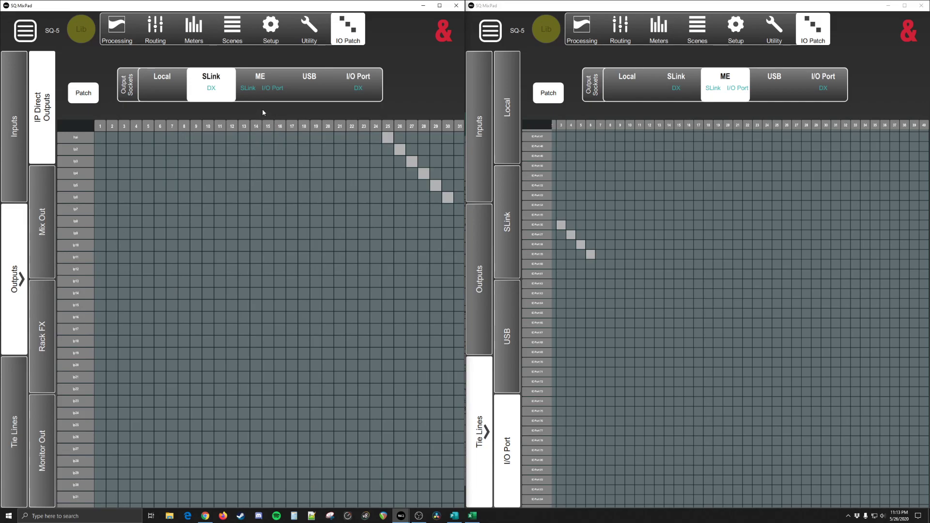
Step: Examine the tie lines from SLink inputs to the I/O Port output sockets in the first SQ MixPad window
{"action": "left_click", "coordinate": [15, 440]}
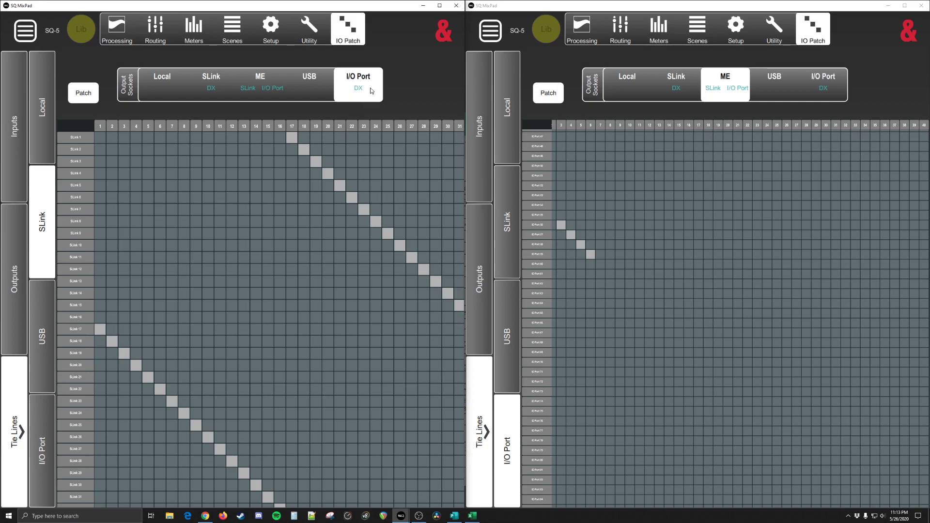
{"action": "left_click", "coordinate": [287, 135]}
{"action": "left_click_drag", "start_coordinate": [272, 183], "coordinate": [211, 216]}
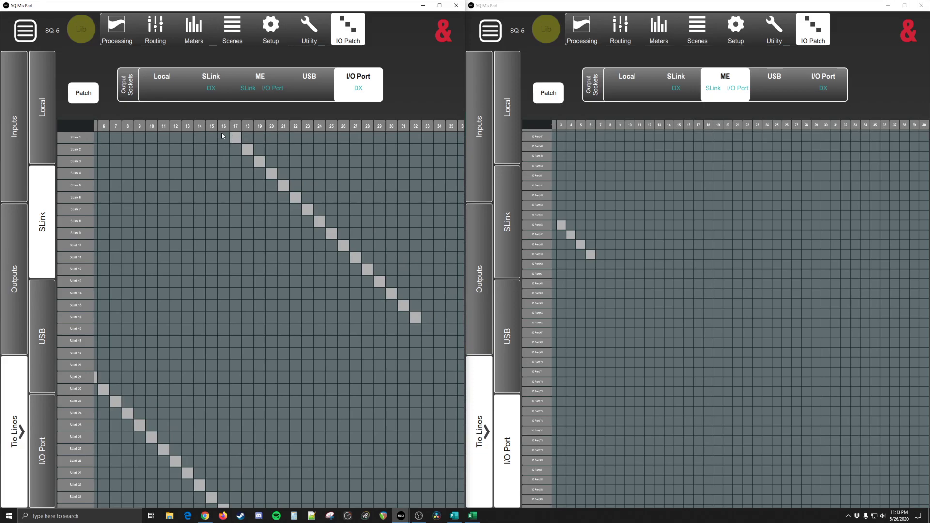
{"action": "left_click_drag", "start_coordinate": [188, 149], "coordinate": [342, 161]}
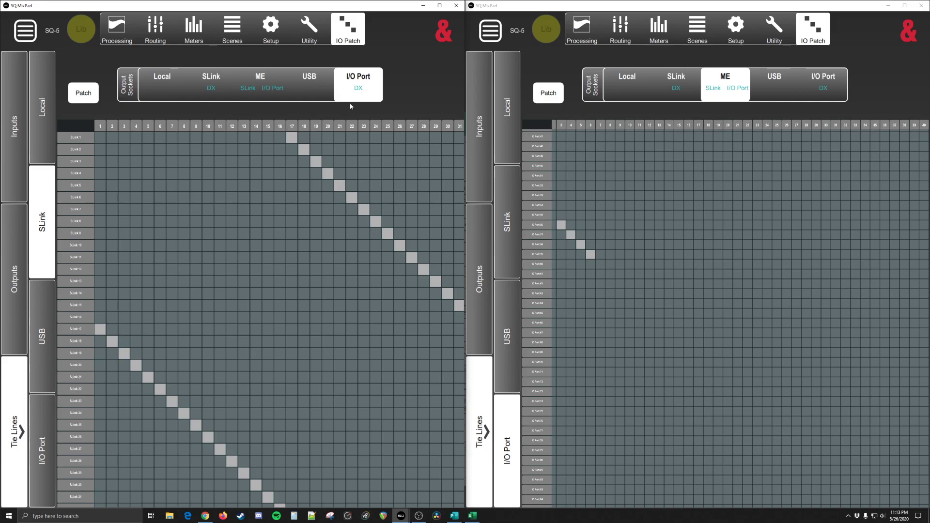
Step: Compare the SLink-to-I/O Port tie lines with the Local and SLink input channel patches in the first SQ MixPad window
{"action": "left_click", "coordinate": [18, 132]}
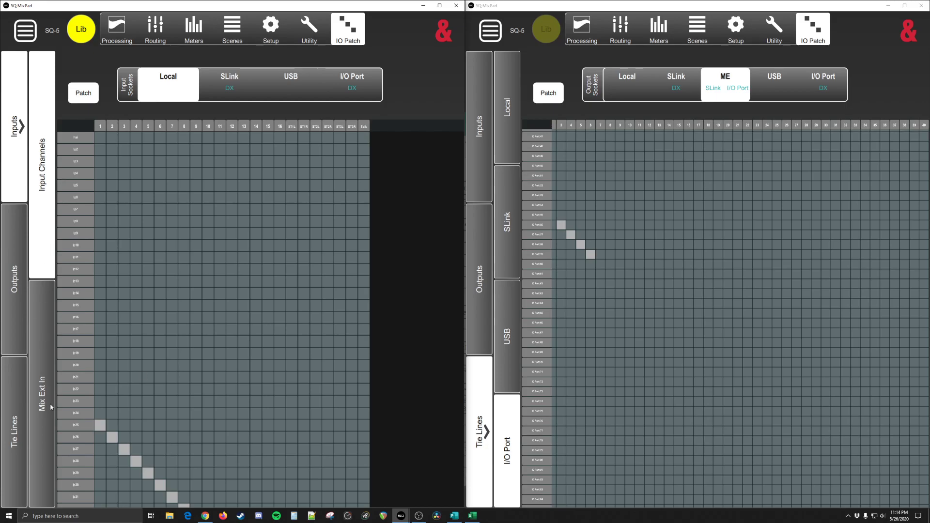
{"action": "left_click", "coordinate": [16, 266]}
{"action": "left_click", "coordinate": [24, 395]}
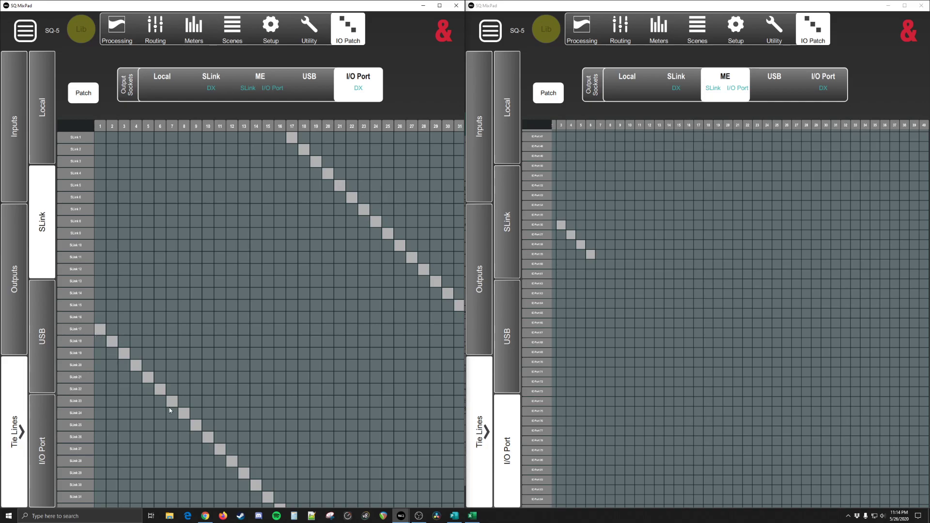
{"action": "left_click", "coordinate": [289, 137]}
{"action": "scroll", "coordinate": [157, 308], "scroll_direction": "down", "scroll_amount": 3}
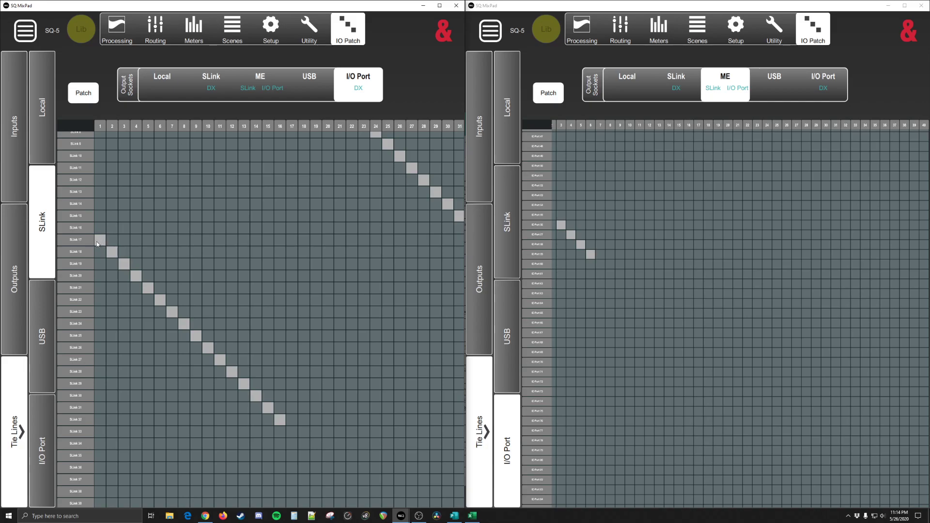
{"action": "left_click", "coordinate": [16, 153]}
{"action": "left_click", "coordinate": [224, 89]}
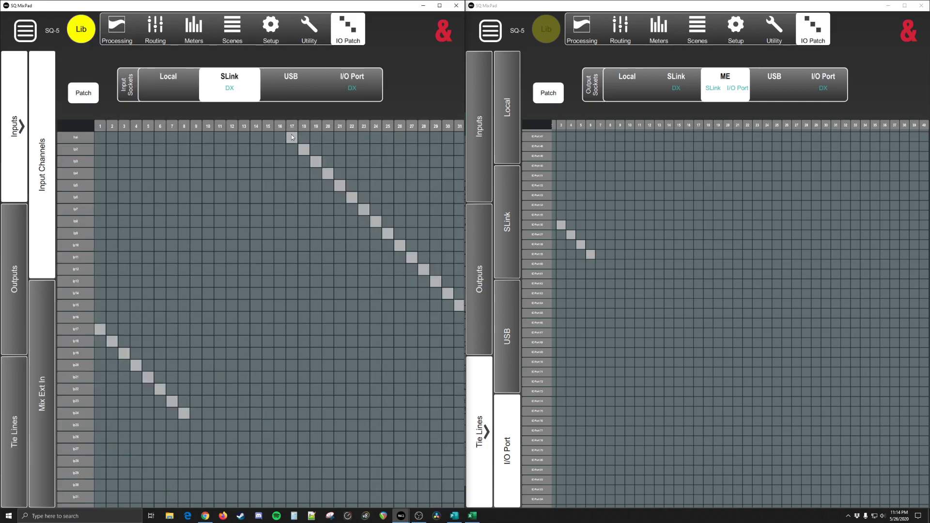
Step: Examine the tie lines from SLink inputs 1-32 to the I/O Port output sockets in the first SQ MixPad window
{"action": "left_click", "coordinate": [16, 413]}
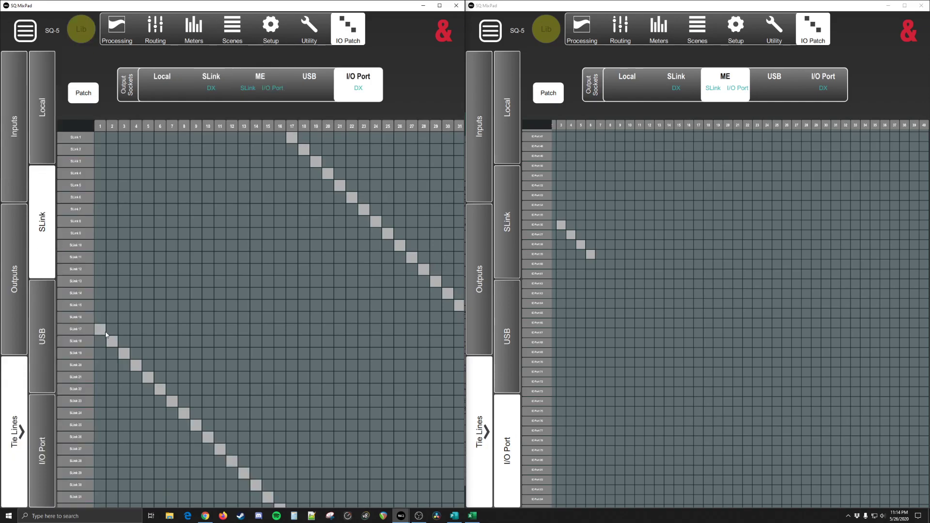
{"action": "left_click_drag", "start_coordinate": [255, 485], "coordinate": [156, 334]}
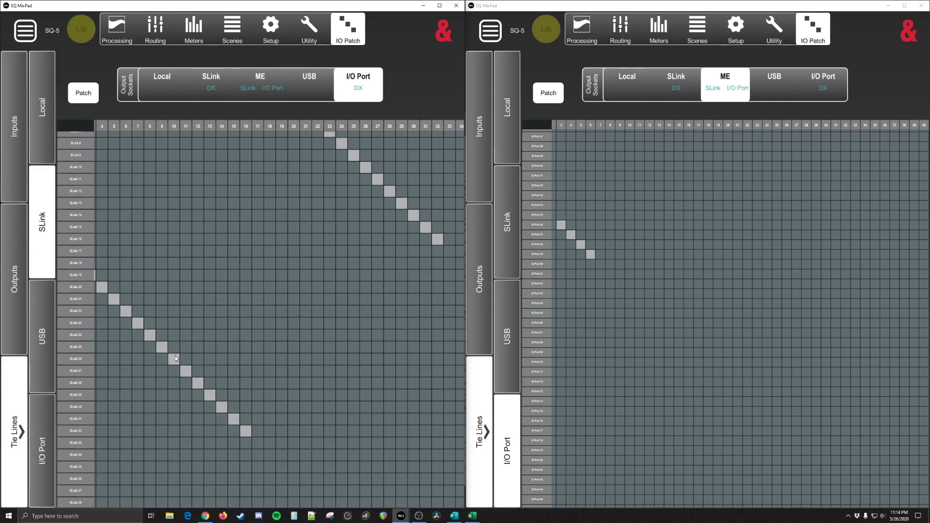
{"action": "left_click_drag", "start_coordinate": [257, 300], "coordinate": [279, 292]}
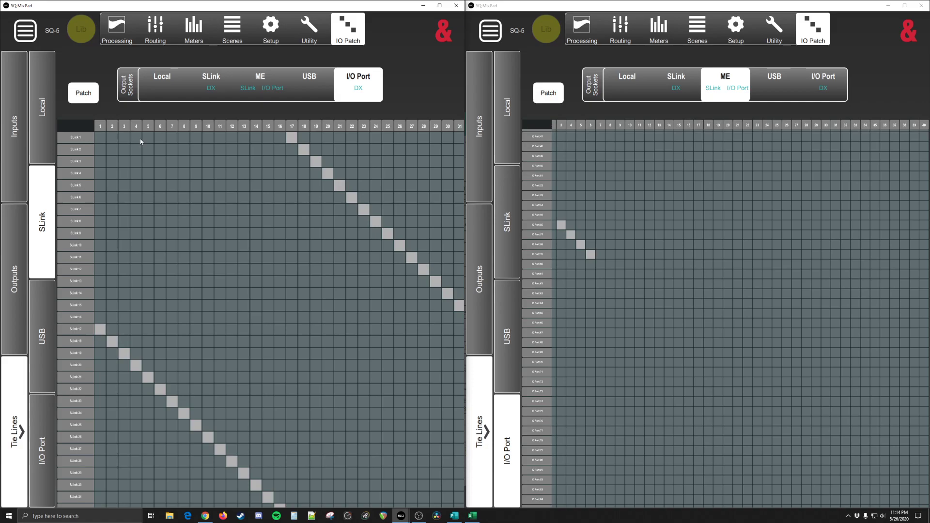
{"action": "left_click_drag", "start_coordinate": [442, 341], "coordinate": [368, 312]}
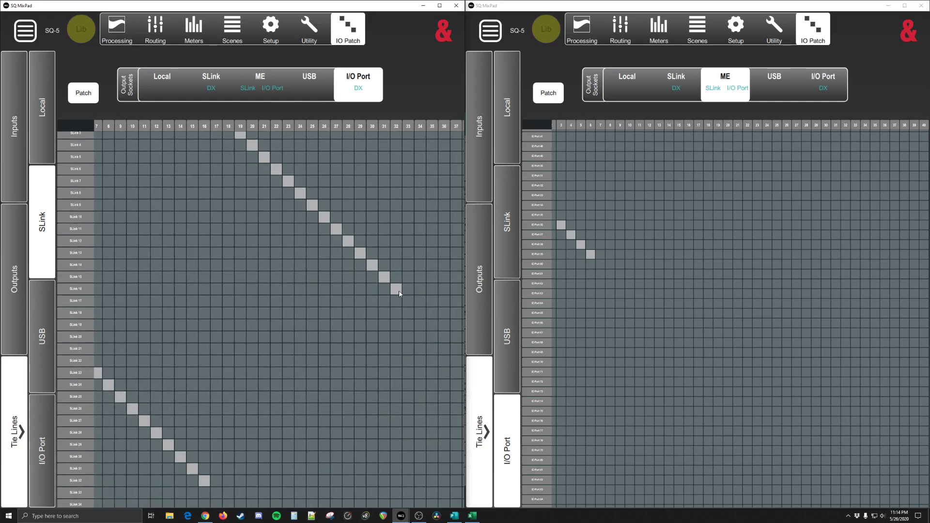
{"action": "left_click_drag", "start_coordinate": [226, 167], "coordinate": [302, 202]}
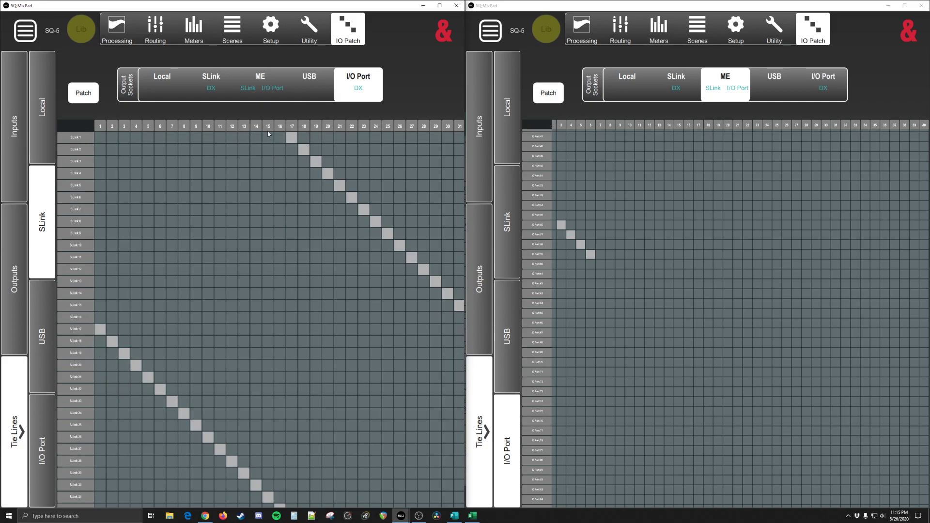
{"action": "left_click_drag", "start_coordinate": [412, 165], "coordinate": [371, 155]}
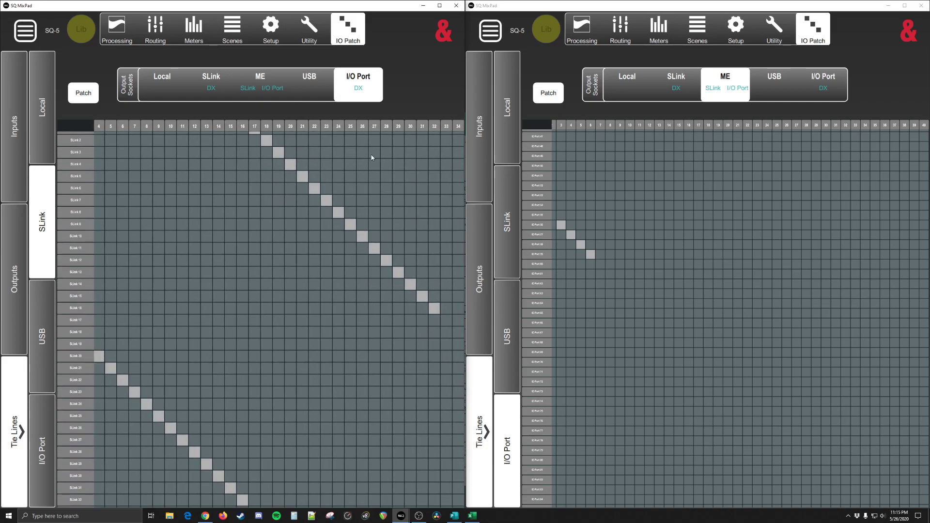
{"action": "left_click_drag", "start_coordinate": [429, 187], "coordinate": [266, 54]}
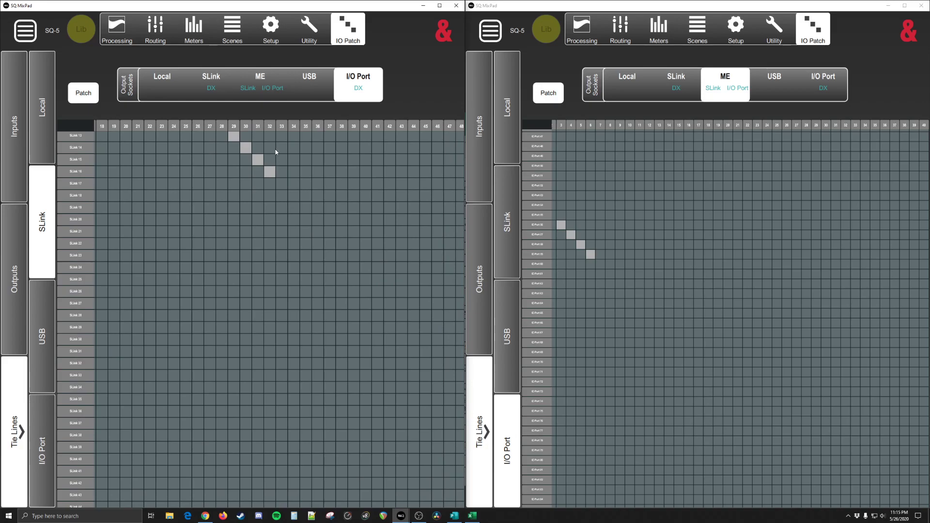
{"action": "mouse_move", "coordinate": [252, 377]}
{"action": "left_mouse_down"}
{"action": "mouse_move", "coordinate": [257, 317]}
{"action": "mouse_move", "coordinate": [266, 370]}
{"action": "left_mouse_up"}
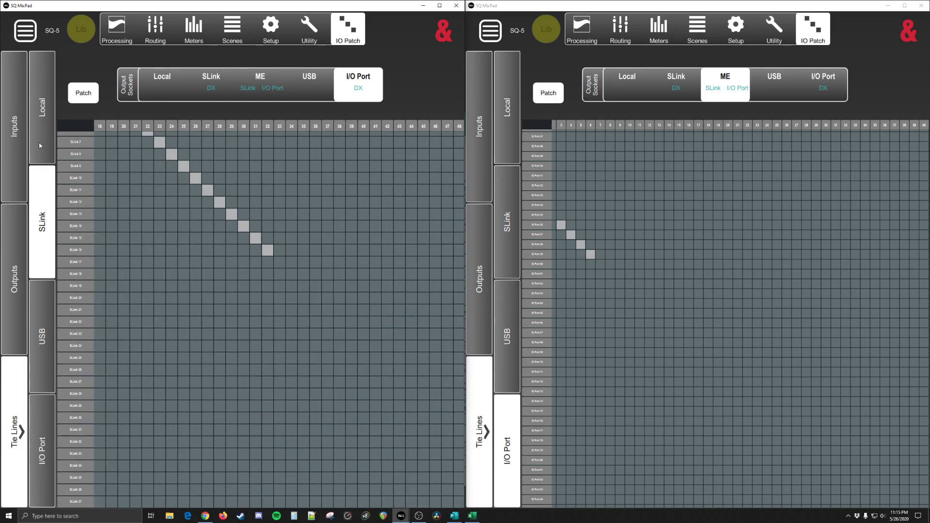
Step: View the tie lines from the Local inputs to the I/O Port output sockets
{"action": "left_click", "coordinate": [41, 124]}
{"action": "left_click_drag", "start_coordinate": [327, 192], "coordinate": [233, 161]}
{"action": "left_click_drag", "start_coordinate": [336, 270], "coordinate": [242, 252]}
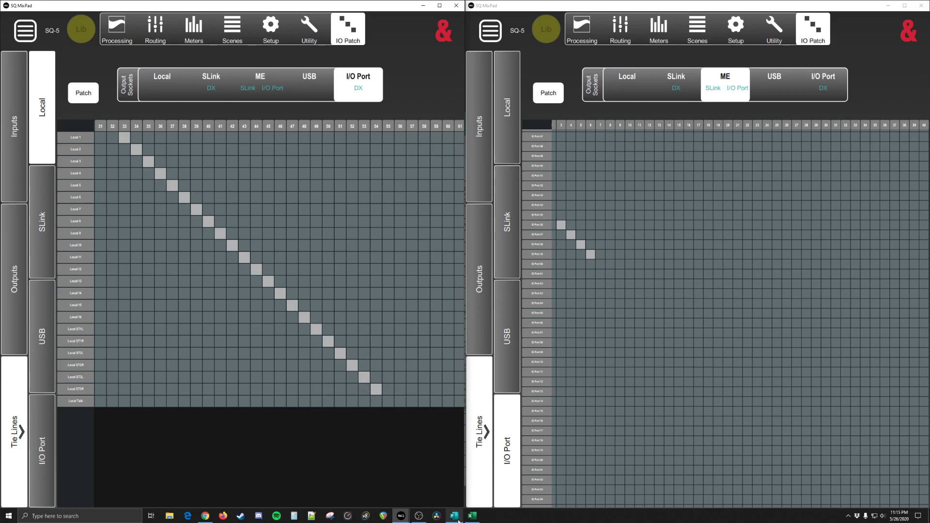
Step: Bring up the Publisher overview and check the DX Inputs send numbers in the IO Link (FOH Perspective) table
{"action": "mouse_move", "coordinate": [472, 514]}
{"action": "left_click", "coordinate": [479, 492]}
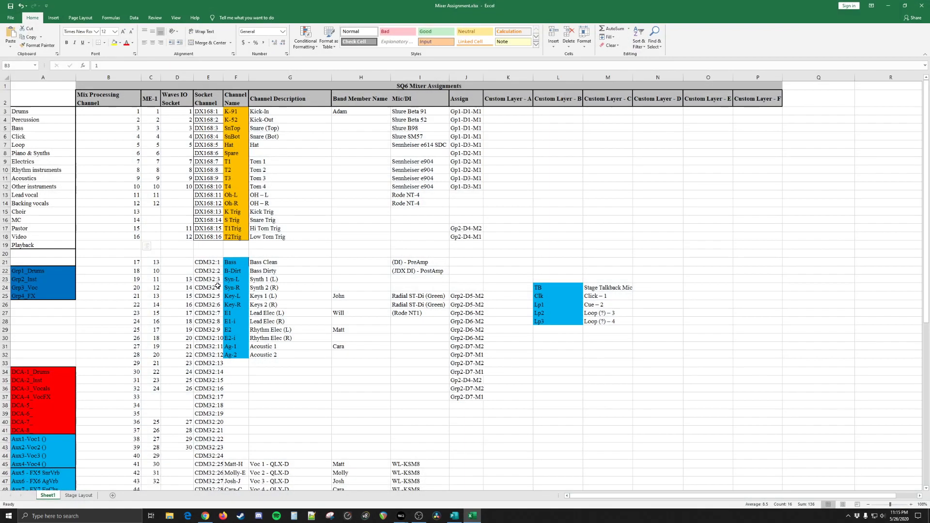
{"action": "left_click", "coordinate": [428, 494]}
{"action": "left_click", "coordinate": [387, 342]}
{"action": "left_click_drag", "start_coordinate": [291, 334], "coordinate": [528, 405]}
{"action": "left_click", "coordinate": [528, 405]}
{"action": "left_click_drag", "start_coordinate": [291, 335], "coordinate": [321, 335]}
{"action": "left_click", "coordinate": [320, 335]}
{"action": "left_click_drag", "start_coordinate": [425, 338], "coordinate": [413, 336]}
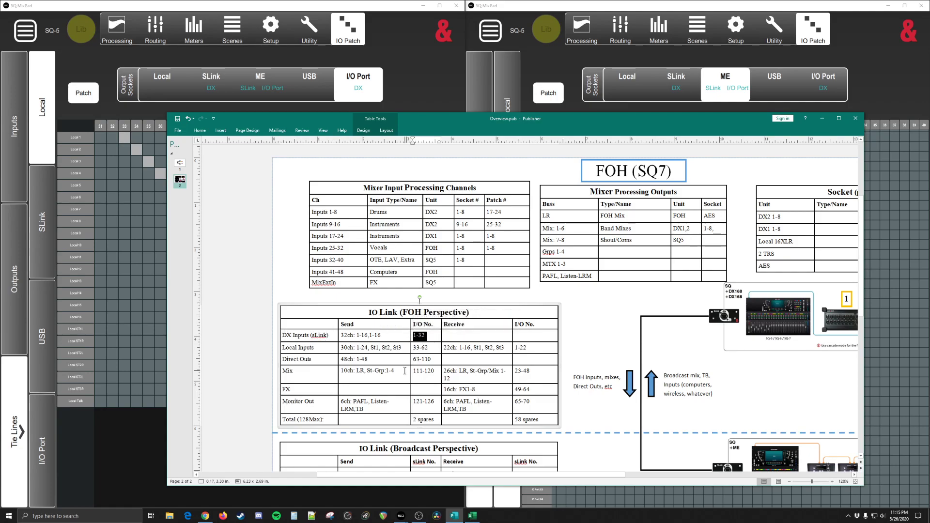
Step: Review the I/O numbers of the Local Inputs and Direct Outs sends in the IO Link (FOH Perspective) table
{"action": "triple_click", "coordinate": [326, 348]}
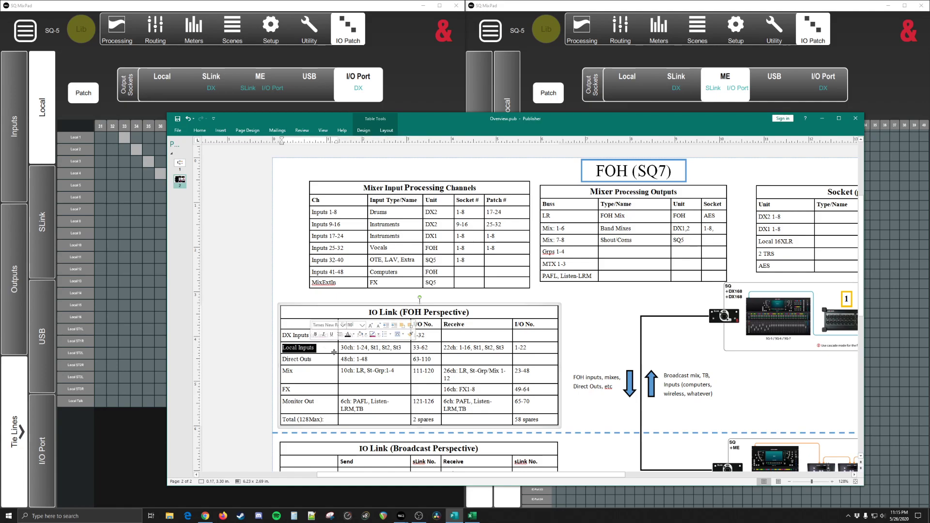
{"action": "double_click", "coordinate": [418, 349]}
{"action": "left_click", "coordinate": [426, 351]}
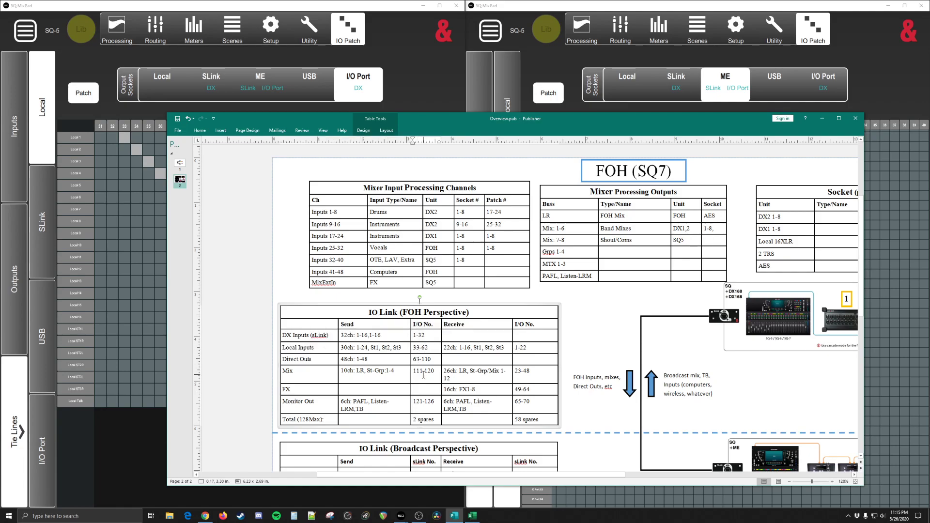
{"action": "left_click", "coordinate": [312, 359]}
{"action": "left_click", "coordinate": [421, 359]}
{"action": "left_click_drag", "start_coordinate": [431, 403], "coordinate": [428, 341]}
{"action": "left_click", "coordinate": [428, 341]}
{"action": "left_click_drag", "start_coordinate": [428, 359], "coordinate": [421, 346]}
{"action": "left_click", "coordinate": [426, 364]}
Step: View the input direct outputs to the I/O Port in SQ MixPad and check the Direct Outs row in the Publisher overview
{"action": "left_click", "coordinate": [17, 408]}
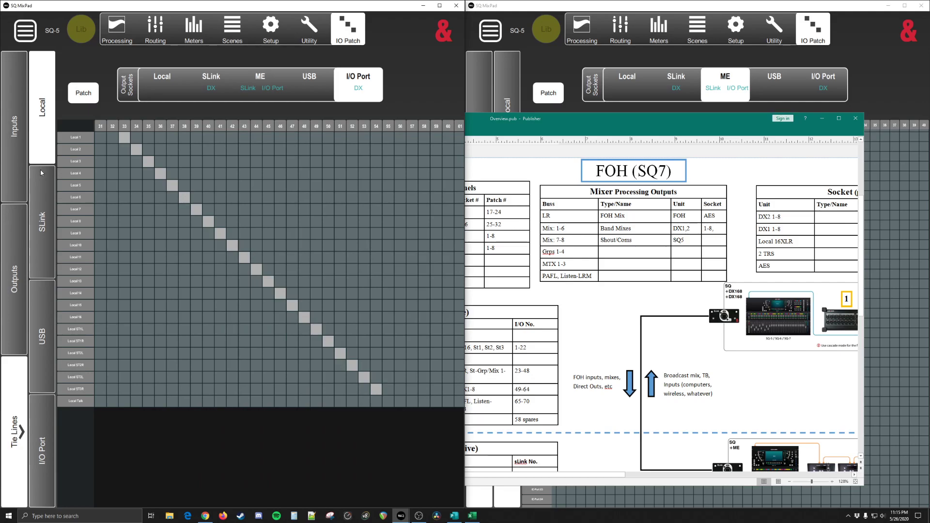
{"action": "left_click", "coordinate": [13, 294]}
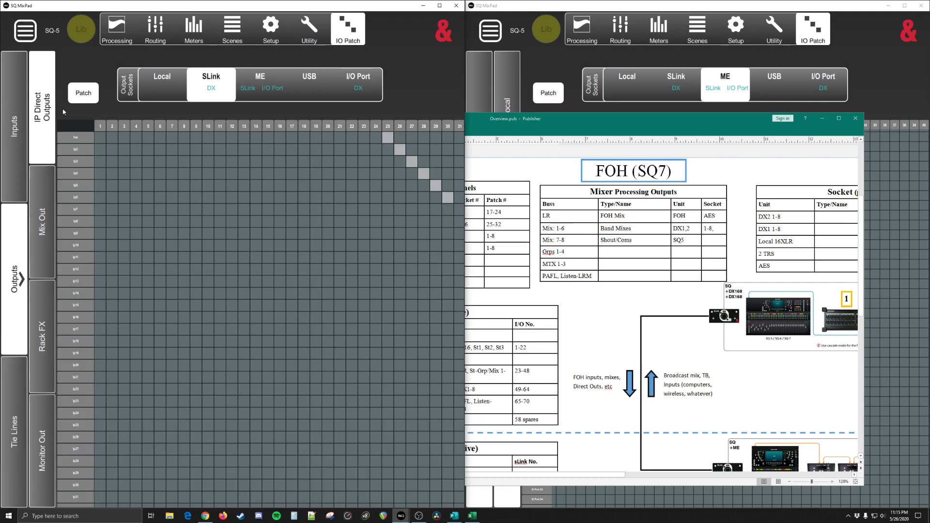
{"action": "left_click", "coordinate": [354, 86]}
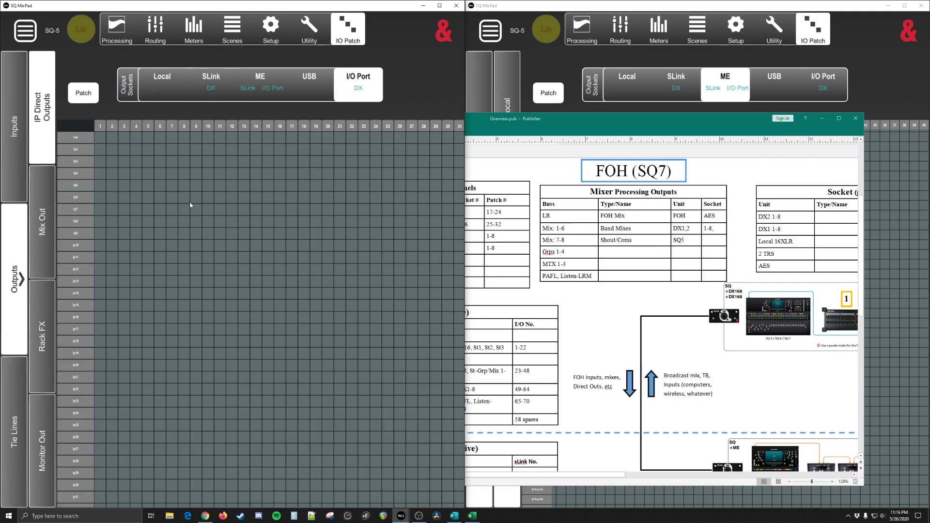
{"action": "key", "text": "alt+Tab"}
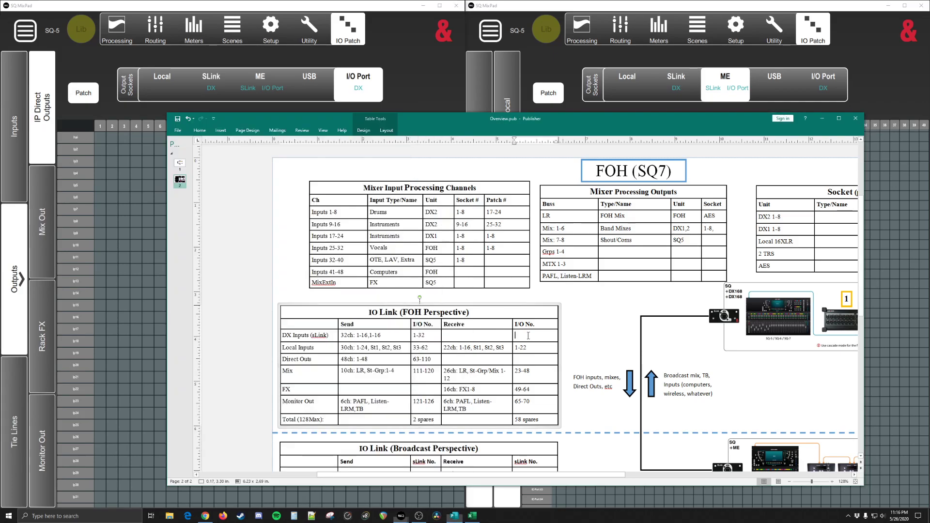
{"action": "left_click", "coordinate": [367, 359]}
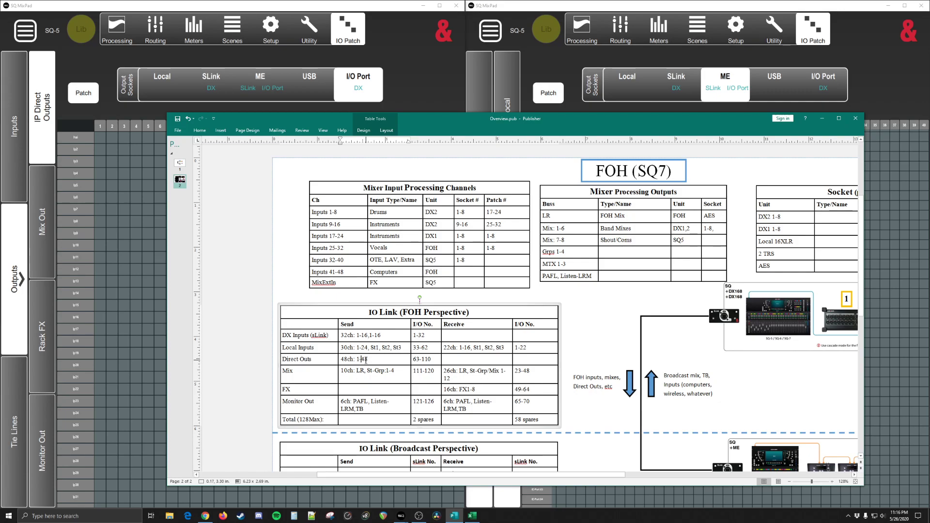
{"action": "left_click", "coordinate": [425, 359]}
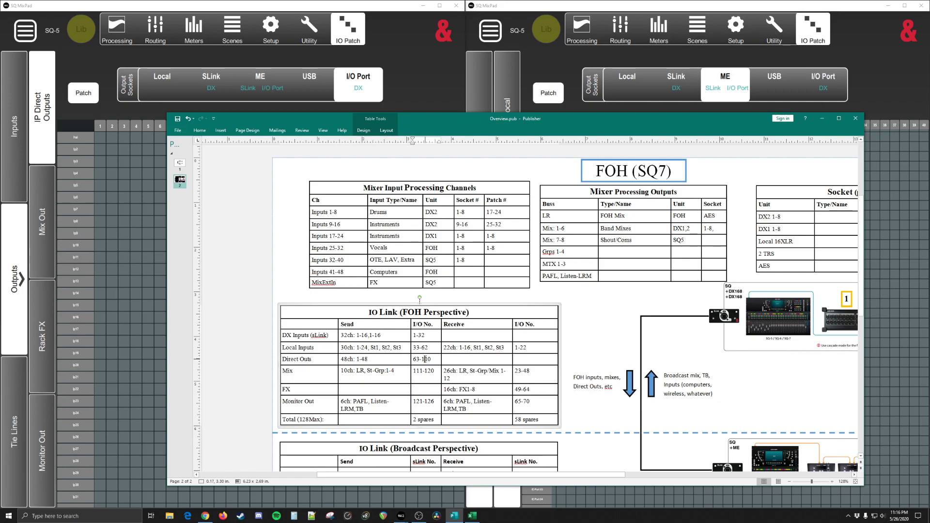
{"action": "left_click_drag", "start_coordinate": [422, 359], "coordinate": [432, 360]}
{"action": "left_click", "coordinate": [424, 360]}
{"action": "double_click", "coordinate": [425, 360]}
Step: Compare the direct output patches on the I/O Port grid with the Direct Outs range planned in the overview
{"action": "left_click", "coordinate": [360, 91]}
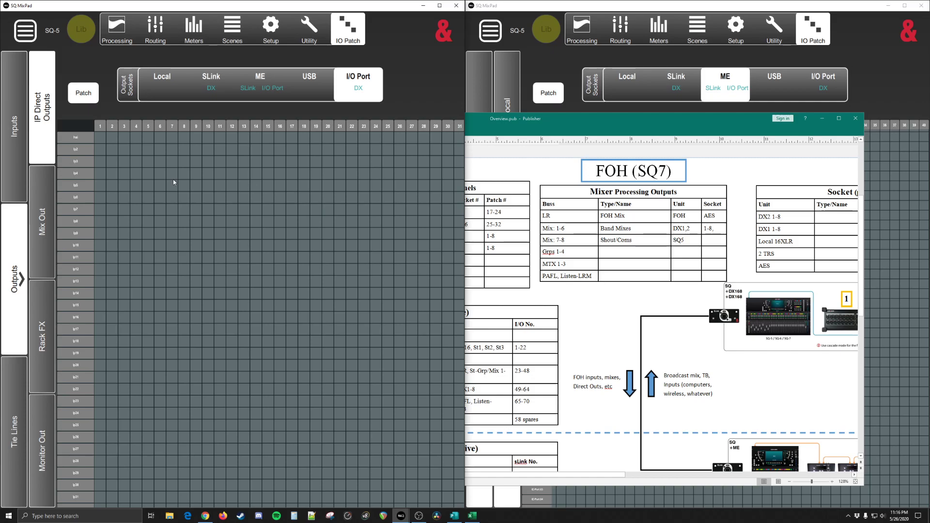
{"action": "left_click_drag", "start_coordinate": [367, 266], "coordinate": [136, 263]}
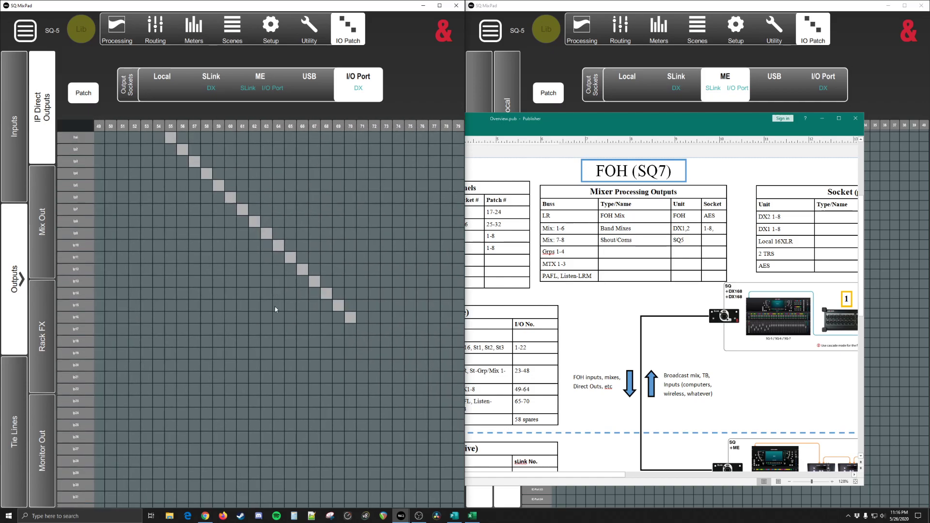
{"action": "key", "text": "alt+Tab"}
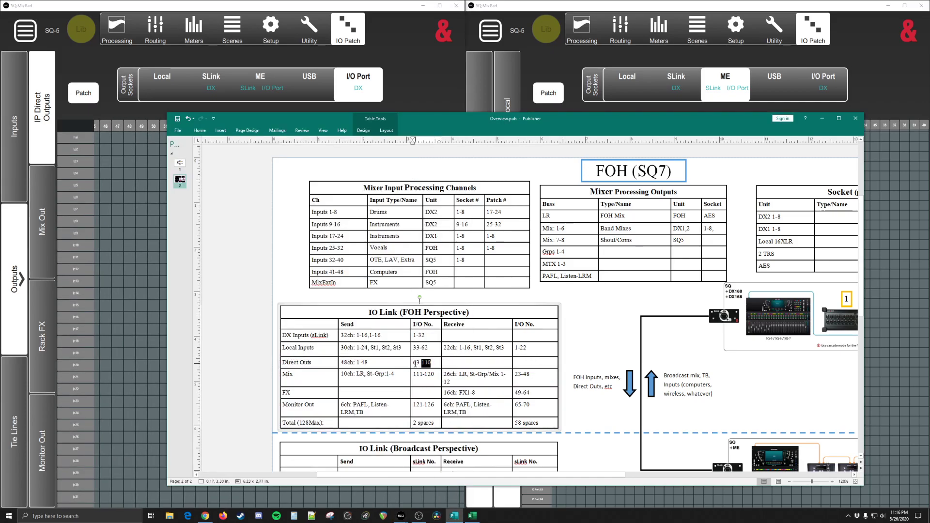
{"action": "left_click", "coordinate": [135, 280]}
{"action": "left_click", "coordinate": [130, 282]}
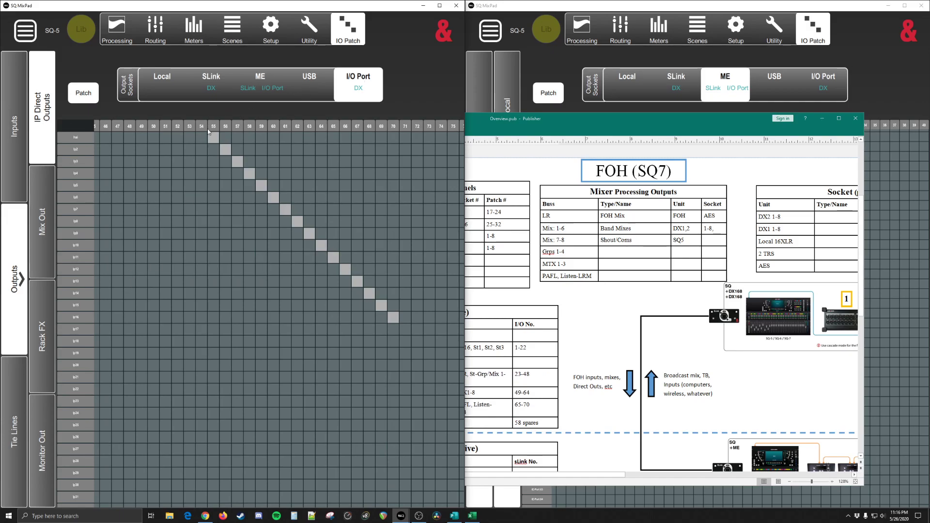
{"action": "left_click_drag", "start_coordinate": [210, 192], "coordinate": [92, 289]}
{"action": "left_click_drag", "start_coordinate": [284, 261], "coordinate": [117, 249]}
{"action": "left_click_drag", "start_coordinate": [267, 241], "coordinate": [161, 269]}
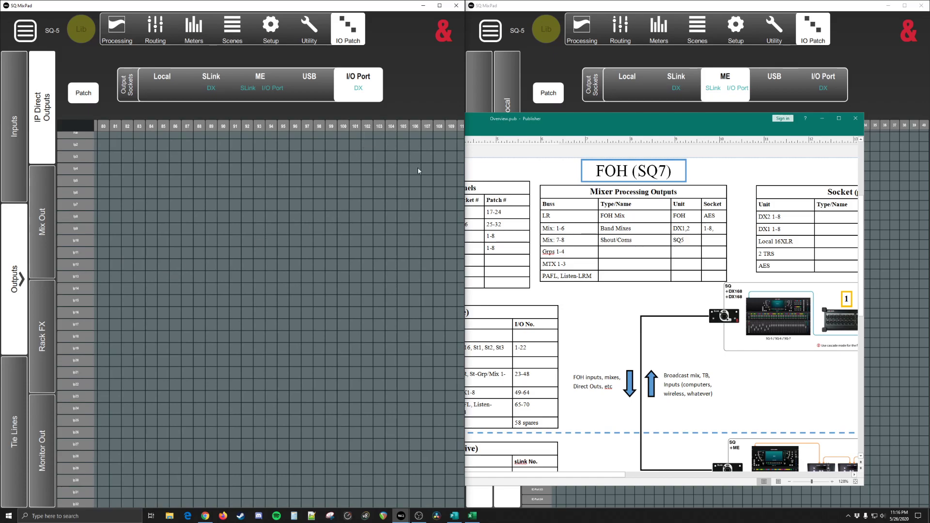
{"action": "left_click_drag", "start_coordinate": [419, 168], "coordinate": [373, 172]}
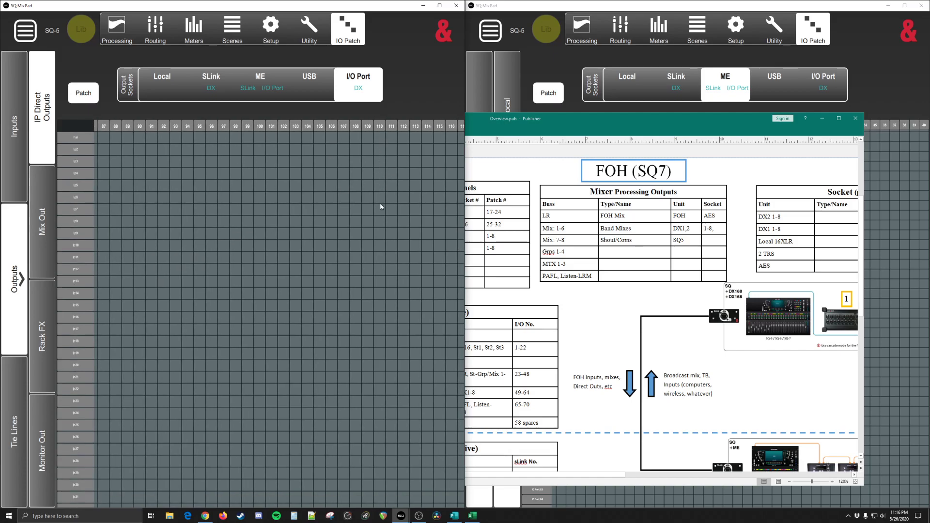
{"action": "left_click_drag", "start_coordinate": [377, 321], "coordinate": [367, 249]}
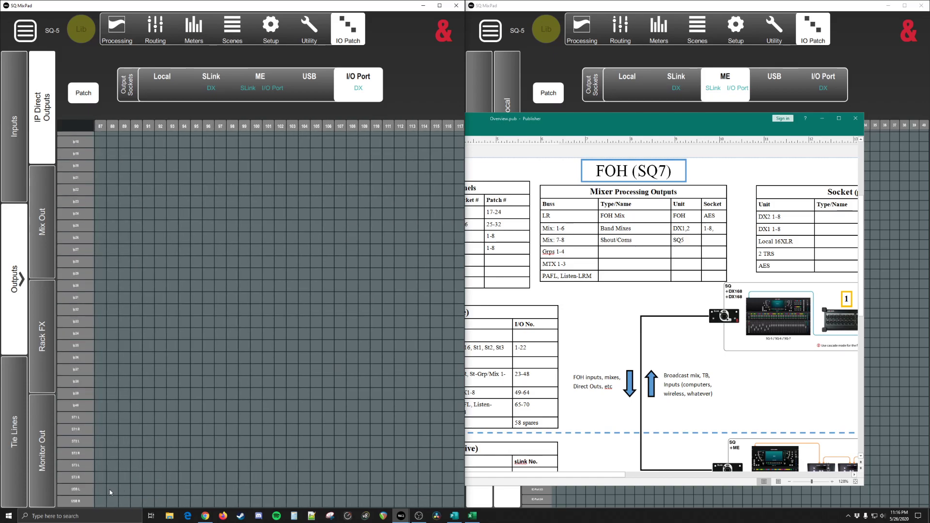
Step: Patch the direct outputs of input channels 1-3 to I/O Port sockets 62-64 and clear the old diagonal patches starting at socket 55
{"action": "left_click", "coordinate": [378, 504]}
{"action": "left_click_drag", "start_coordinate": [277, 358], "coordinate": [371, 409]}
{"action": "left_click_drag", "start_coordinate": [213, 238], "coordinate": [425, 399]}
{"action": "left_click_drag", "start_coordinate": [257, 291], "coordinate": [324, 331]}
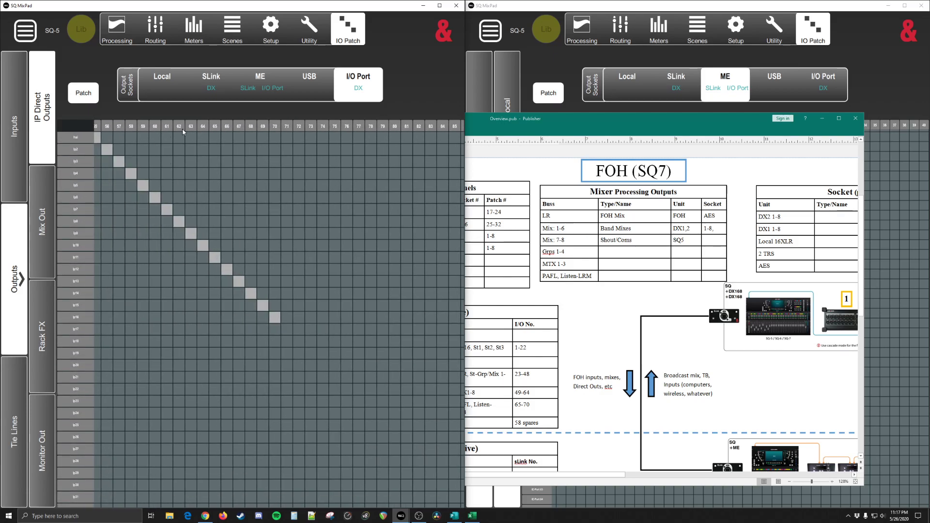
{"action": "left_click", "coordinate": [183, 137]}
{"action": "left_click", "coordinate": [194, 150]}
{"action": "left_click", "coordinate": [204, 163]}
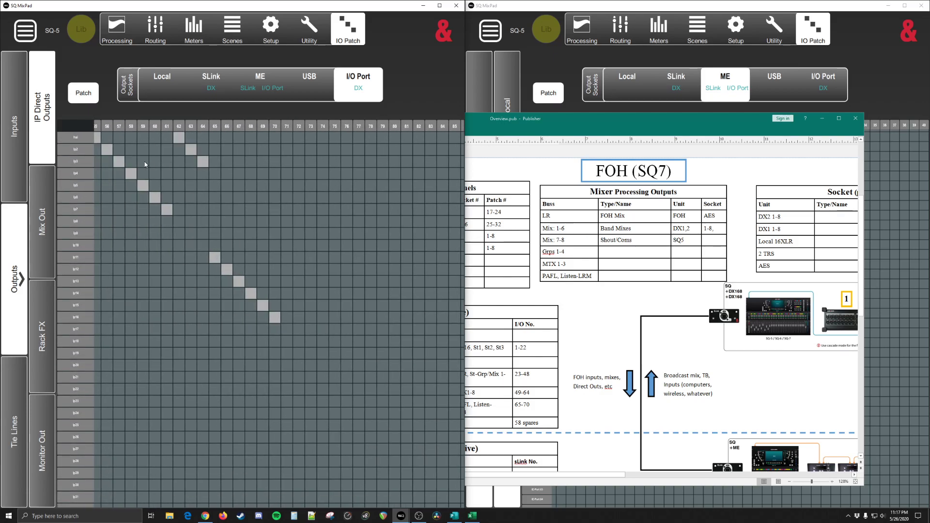
{"action": "left_click_drag", "start_coordinate": [145, 164], "coordinate": [204, 169]}
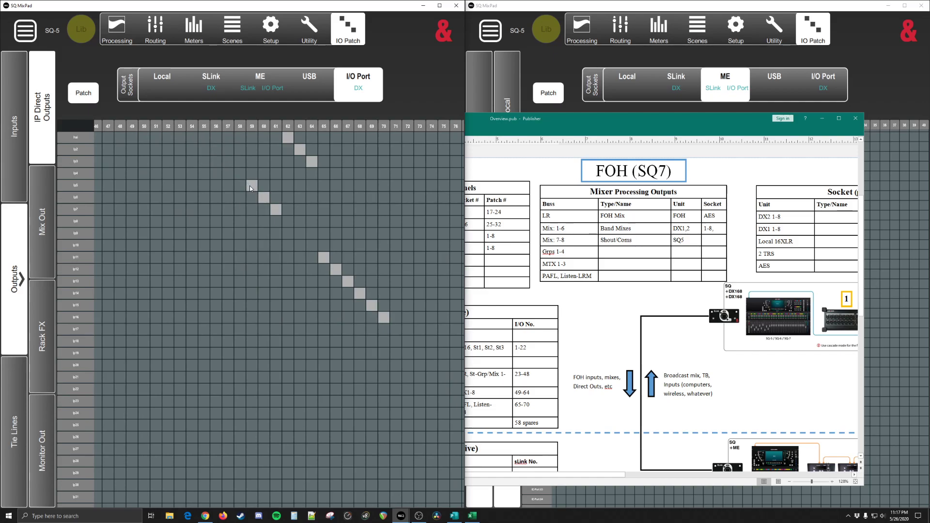
{"action": "left_click", "coordinate": [277, 212]}
Step: Check the Mix send numbers in the Publisher overview and display the Mix Out patches to the I/O Port in SQ MixPad
{"action": "left_click", "coordinate": [481, 167]}
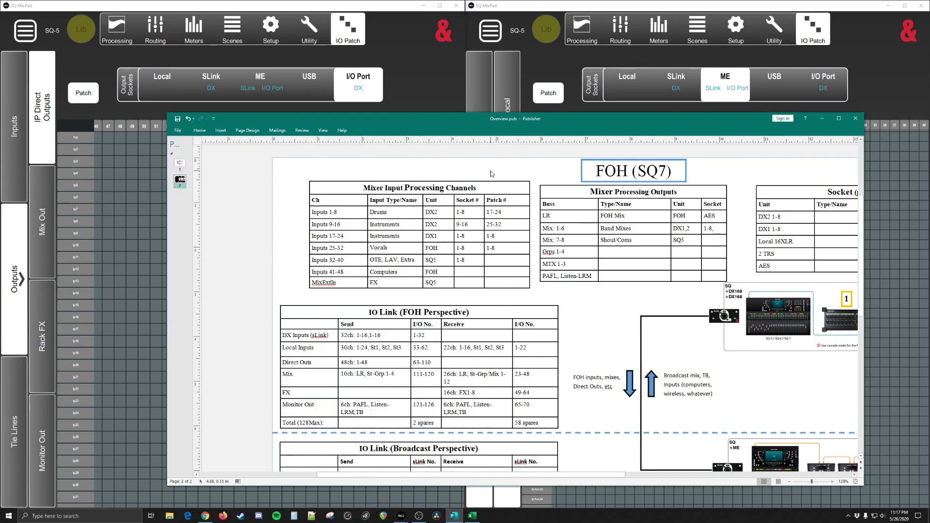
{"action": "double_click", "coordinate": [420, 375]}
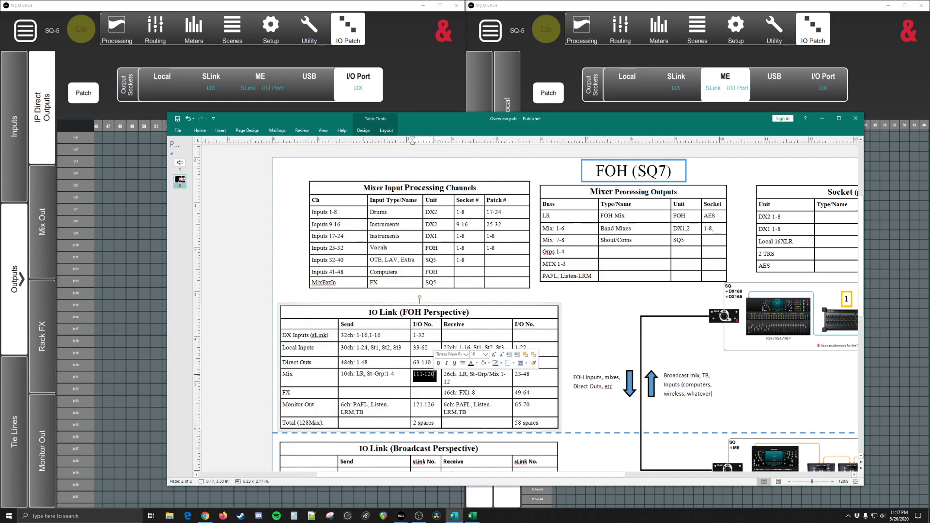
{"action": "left_click", "coordinate": [401, 88]}
{"action": "left_click", "coordinate": [46, 220]}
{"action": "scroll", "coordinate": [169, 242], "scroll_direction": "left", "scroll_amount": 3}
{"action": "left_click", "coordinate": [529, 383]}
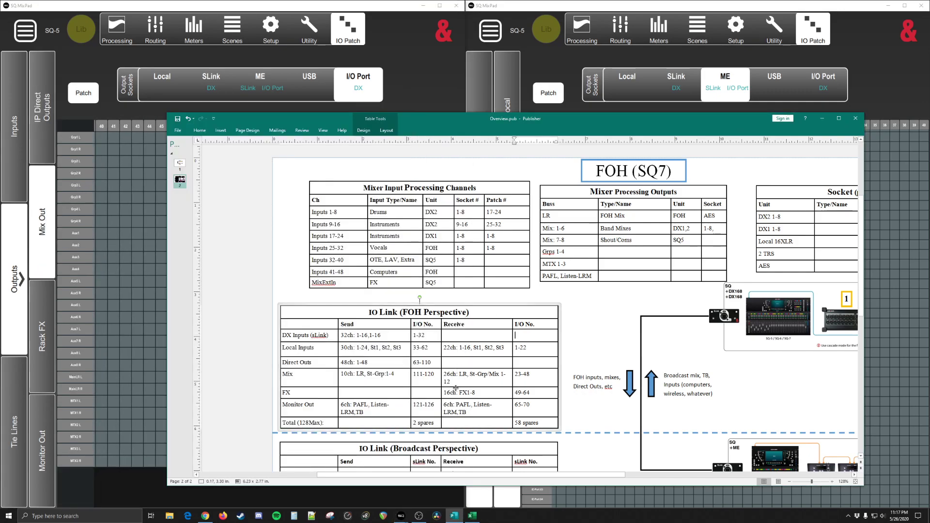
{"action": "double_click", "coordinate": [423, 374]}
{"action": "left_click", "coordinate": [160, 282]}
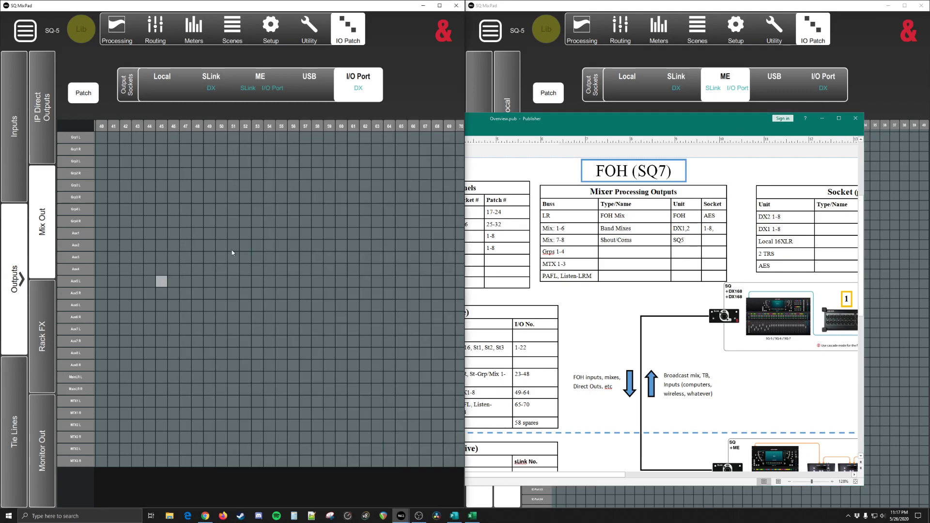
Step: Patch the group mix outputs diagonally to the I/O Port from Grp1 L on socket 111 onward, and view the Rack FX outputs
{"action": "scroll", "coordinate": [117, 225], "scroll_direction": "right", "scroll_amount": 10}
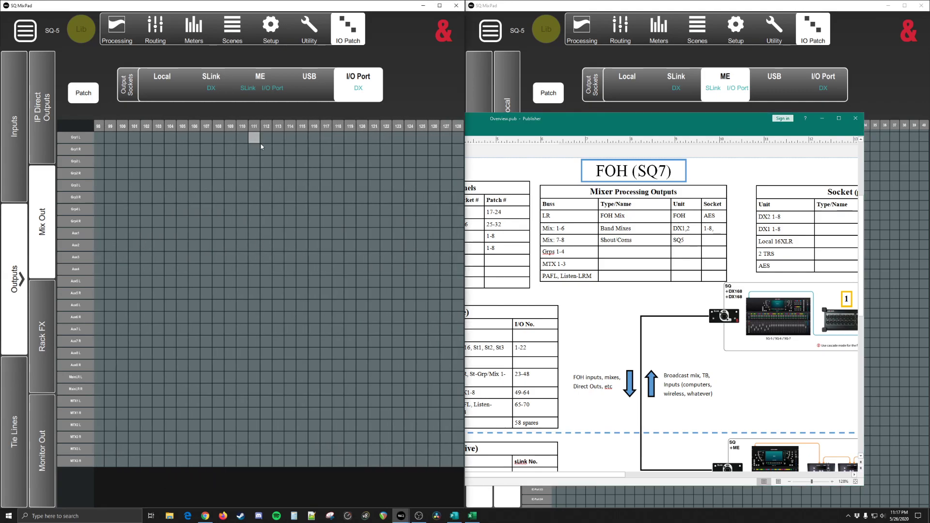
{"action": "left_click", "coordinate": [292, 173]}
{"action": "left_click", "coordinate": [304, 186]}
{"action": "left_click", "coordinate": [47, 345]}
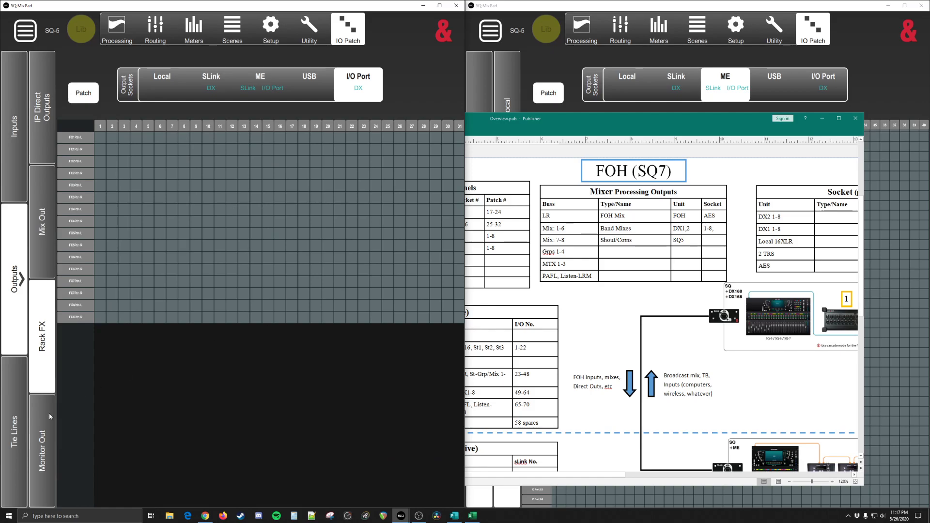
Step: Display the Monitor Out patches to the I/O Port and check the Monitor Out send range in the Publisher overview
{"action": "left_click", "coordinate": [42, 429]}
{"action": "left_click", "coordinate": [499, 334]}
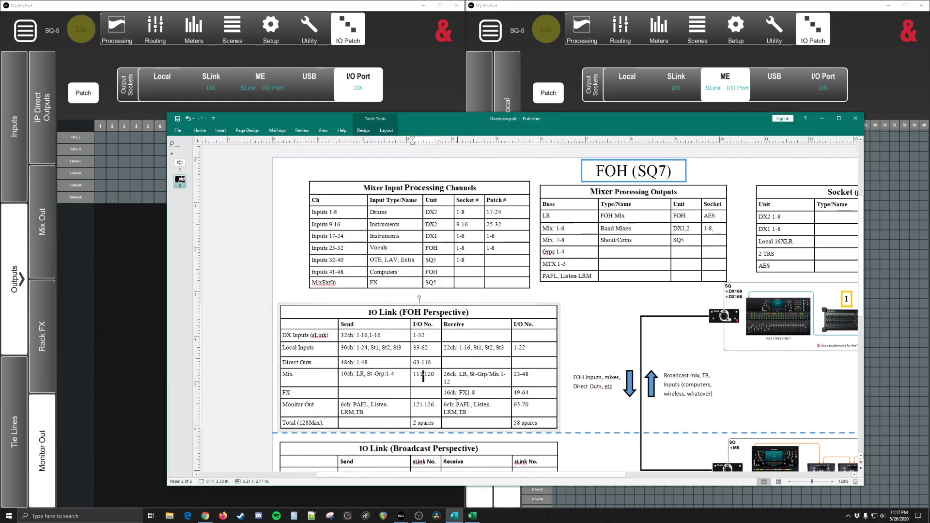
{"action": "double_click", "coordinate": [417, 406]}
{"action": "left_click", "coordinate": [144, 314]}
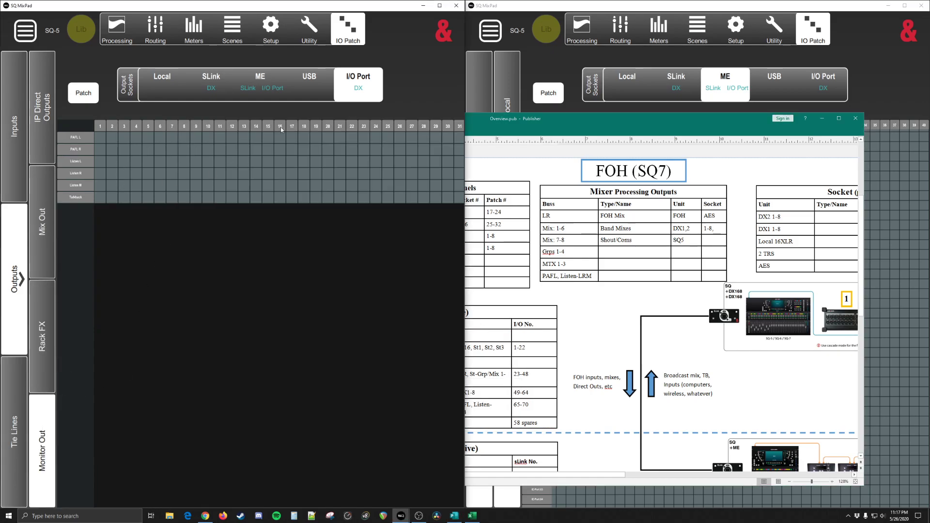
Step: Patch the six monitor outputs, PAFL L through Talkback, diagonally to I/O Port sockets 121-126 in SQ MixPad
{"action": "left_click_drag", "start_coordinate": [411, 182], "coordinate": [270, 174]}
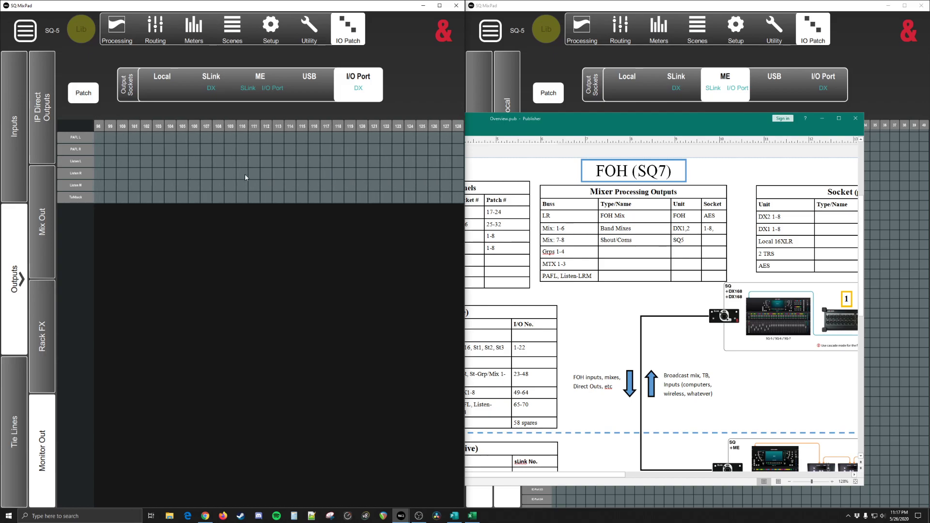
{"action": "left_click", "coordinate": [375, 138]}
{"action": "left_click", "coordinate": [387, 151]}
{"action": "left_click", "coordinate": [410, 173]}
{"action": "left_click", "coordinate": [422, 185]}
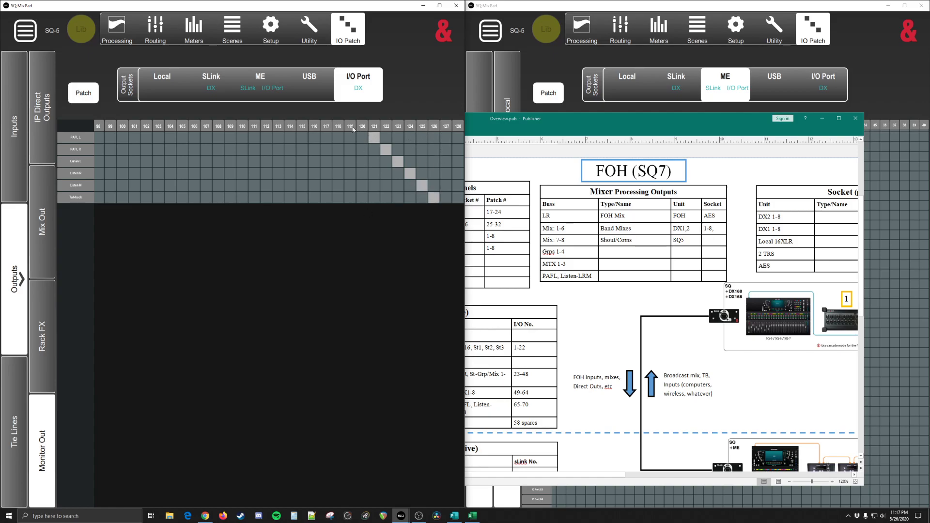
Step: Review the USB output sockets and the SLink input patches, and display the USB tie lines to the I/O Port
{"action": "left_click", "coordinate": [317, 89]}
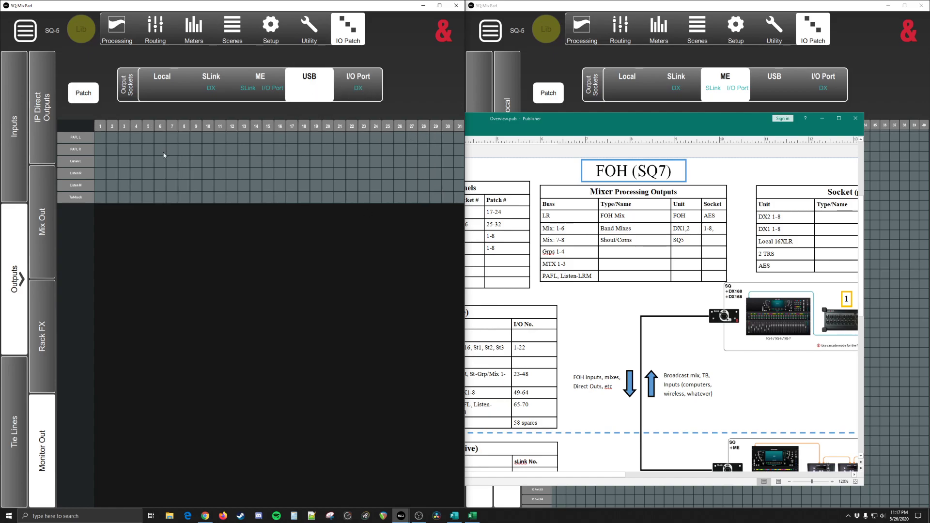
{"action": "left_click", "coordinate": [347, 81]}
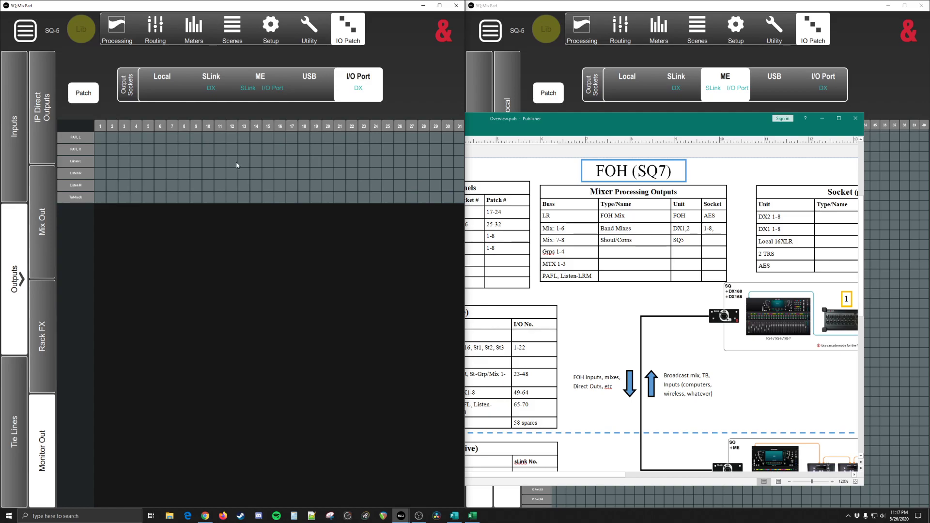
{"action": "left_click", "coordinate": [10, 154]}
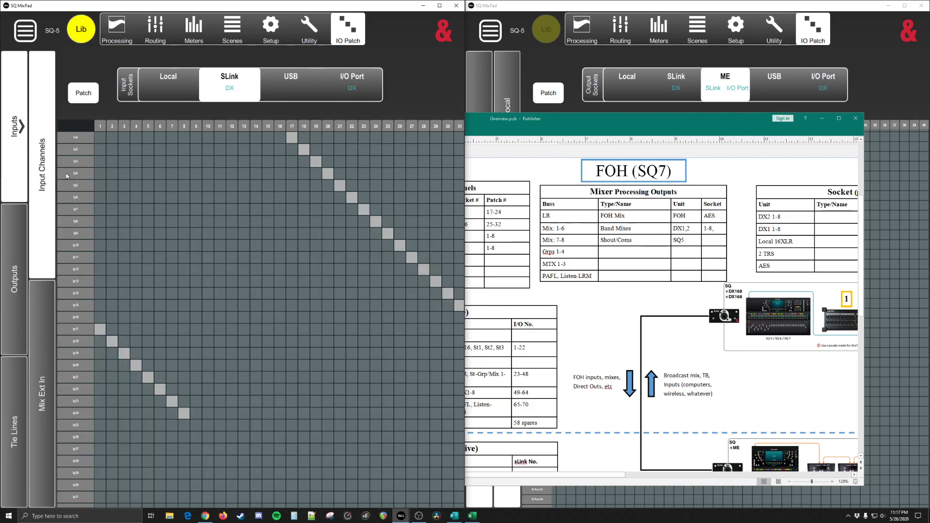
{"action": "left_click", "coordinate": [15, 396]}
{"action": "left_click", "coordinate": [45, 354]}
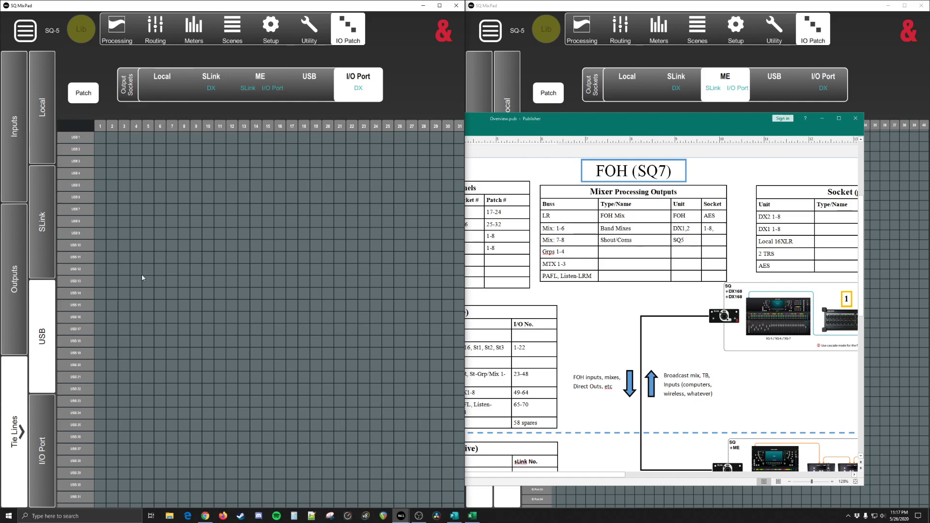
{"action": "scroll", "coordinate": [288, 243], "scroll_direction": "right", "scroll_amount": 5}
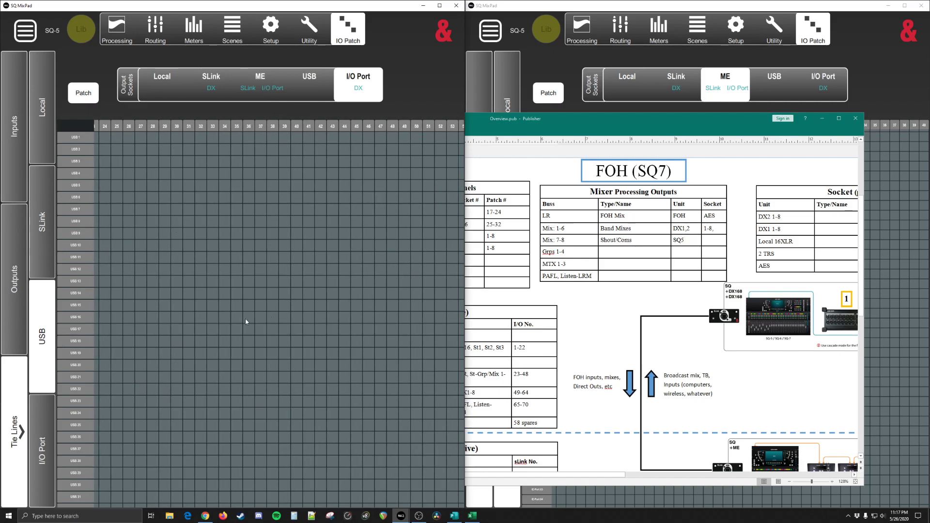
Step: View the factory presets in the Input Channel Patch Library and close it without recalling one
{"action": "left_click", "coordinate": [26, 32]}
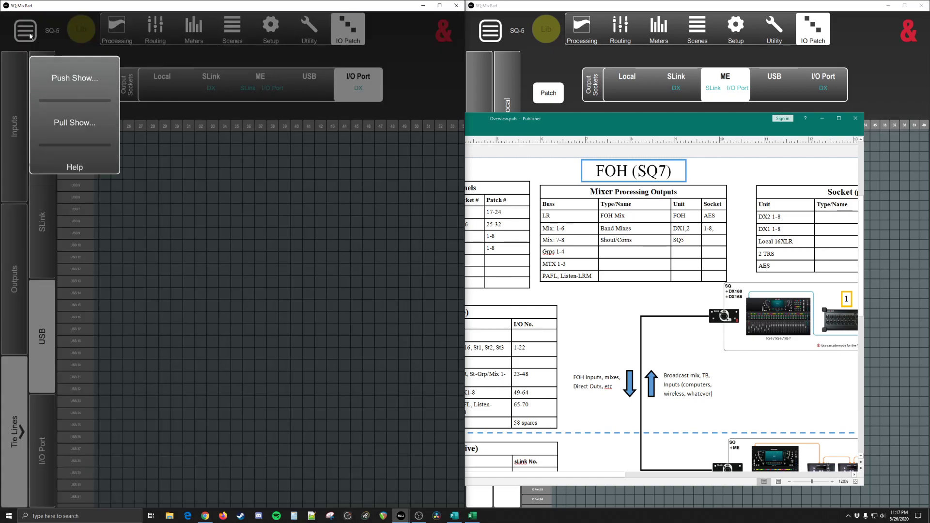
{"action": "left_click", "coordinate": [78, 29]}
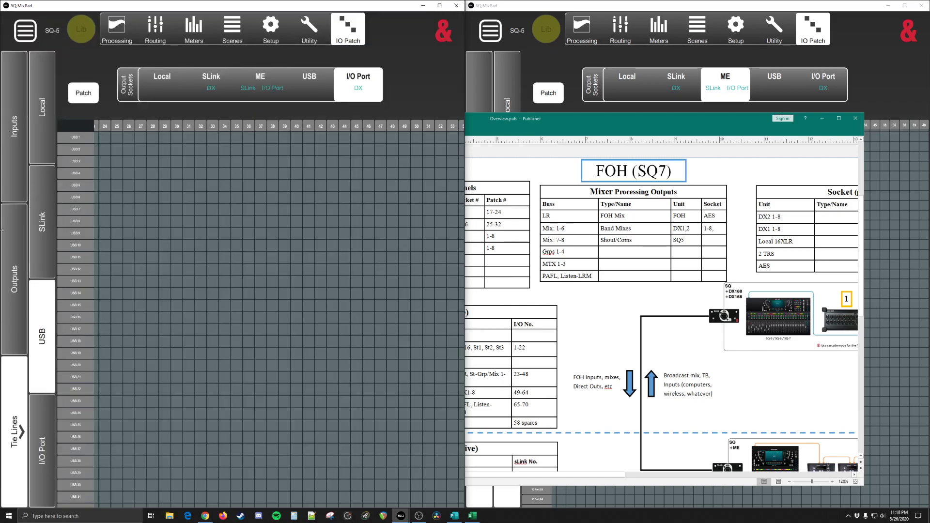
{"action": "left_click", "coordinate": [14, 126]}
{"action": "left_click", "coordinate": [81, 28]}
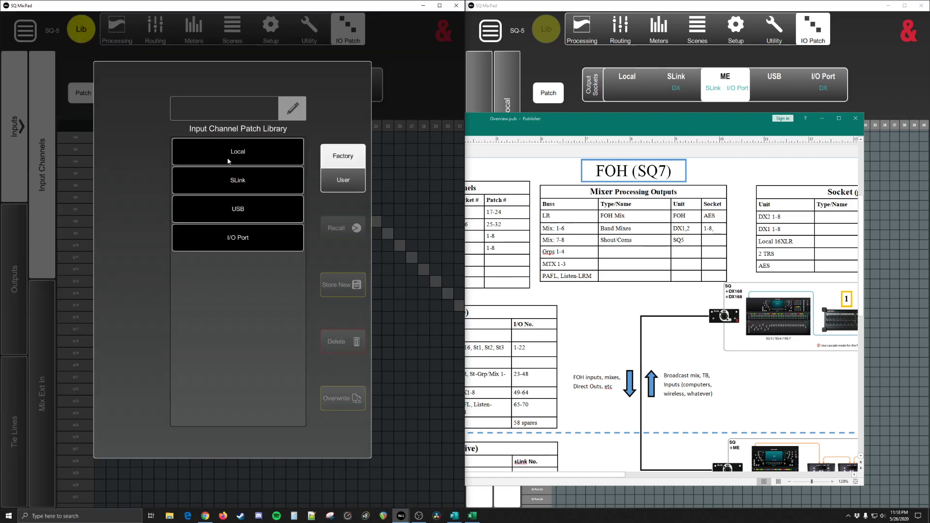
{"action": "left_click", "coordinate": [415, 101]}
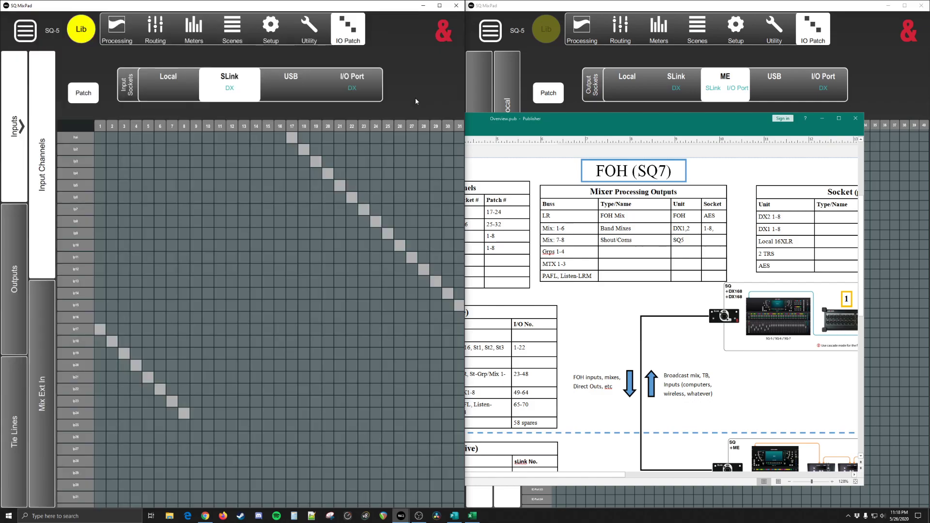
Step: Return to the USB tie lines and examine the empty I/O Port grid
{"action": "left_click", "coordinate": [20, 398]}
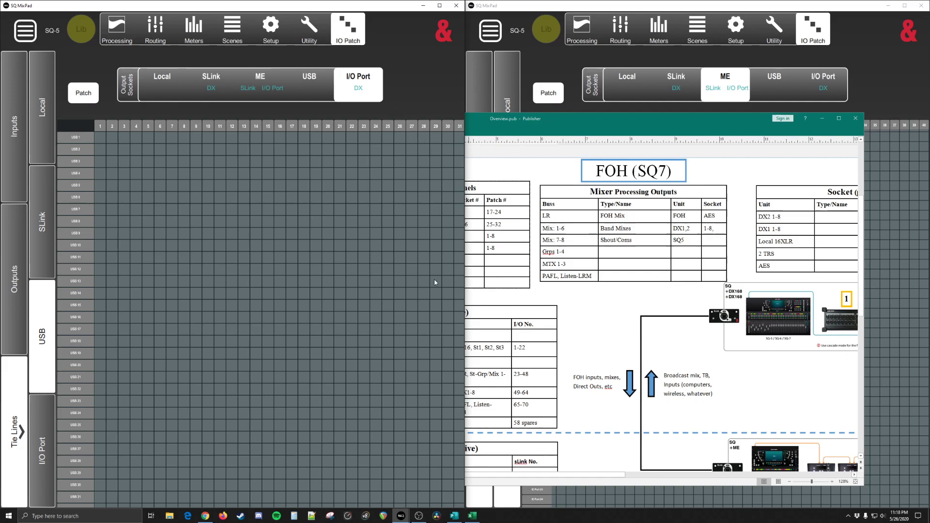
{"action": "left_click_drag", "start_coordinate": [426, 292], "coordinate": [353, 328]}
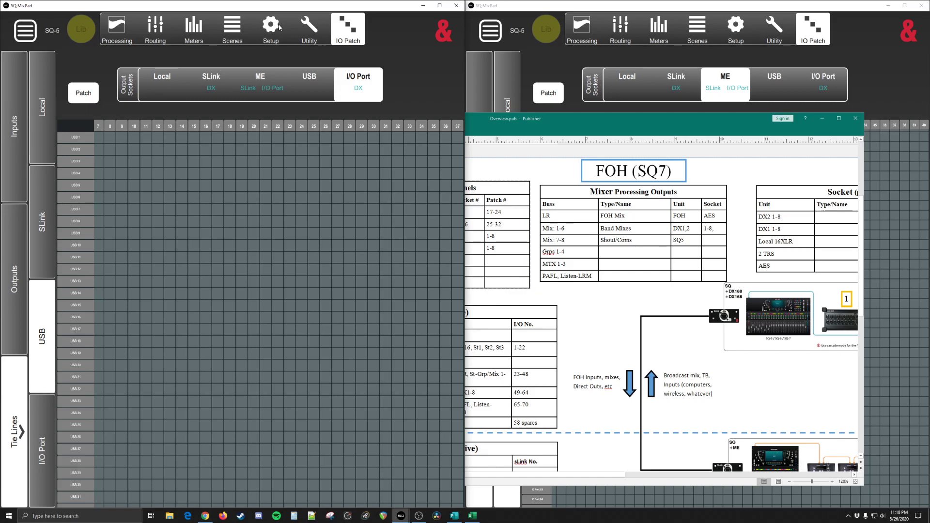
Step: Move the routing plan out of the way and review the I/O Port, SLink and USB input channel patches
{"action": "left_click", "coordinate": [560, 129]}
{"action": "mouse_move", "coordinate": [560, 128]}
{"action": "left_mouse_down"}
{"action": "mouse_move", "coordinate": [503, 145]}
{"action": "mouse_move", "coordinate": [554, 127]}
{"action": "left_mouse_up"}
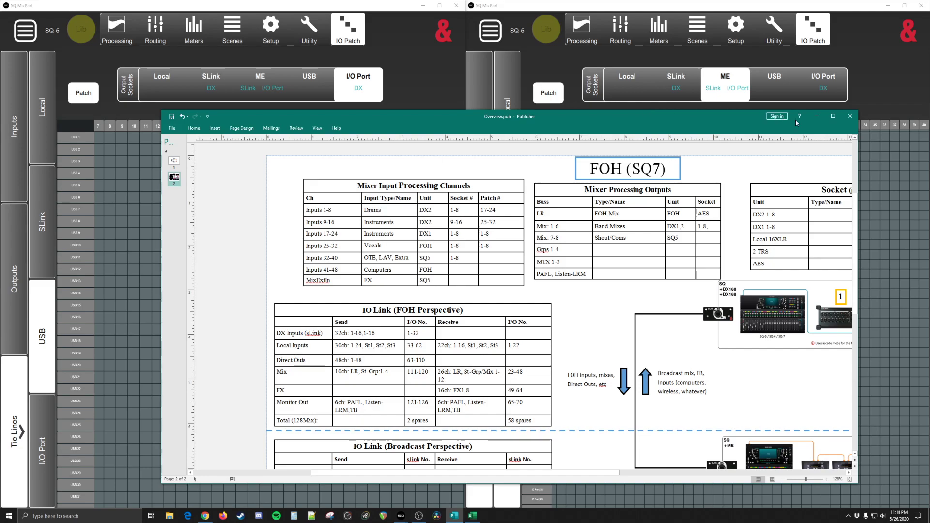
{"action": "left_click", "coordinate": [816, 116]}
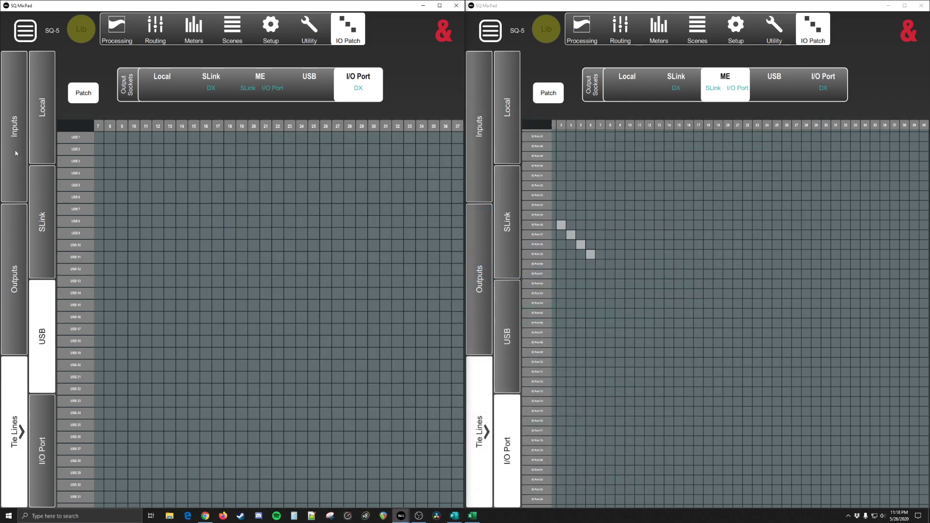
{"action": "left_click", "coordinate": [15, 153]}
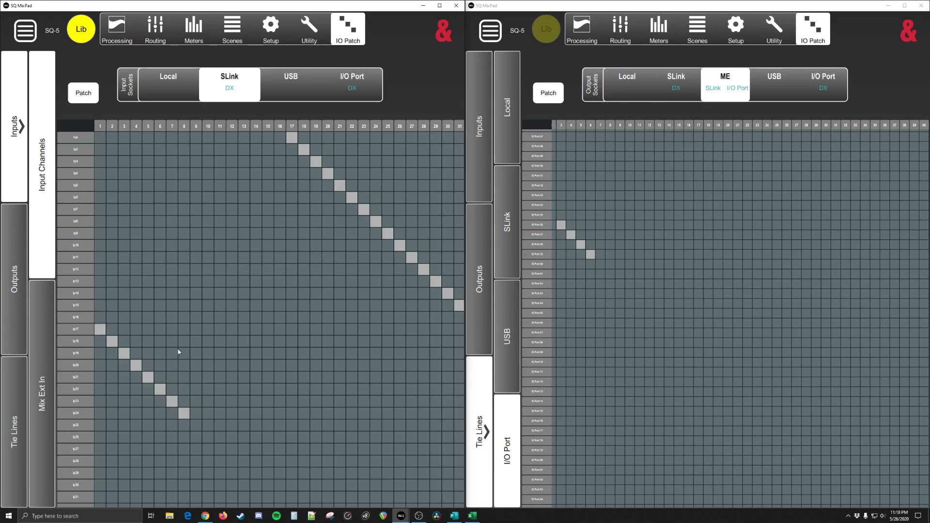
{"action": "left_click", "coordinate": [338, 96]}
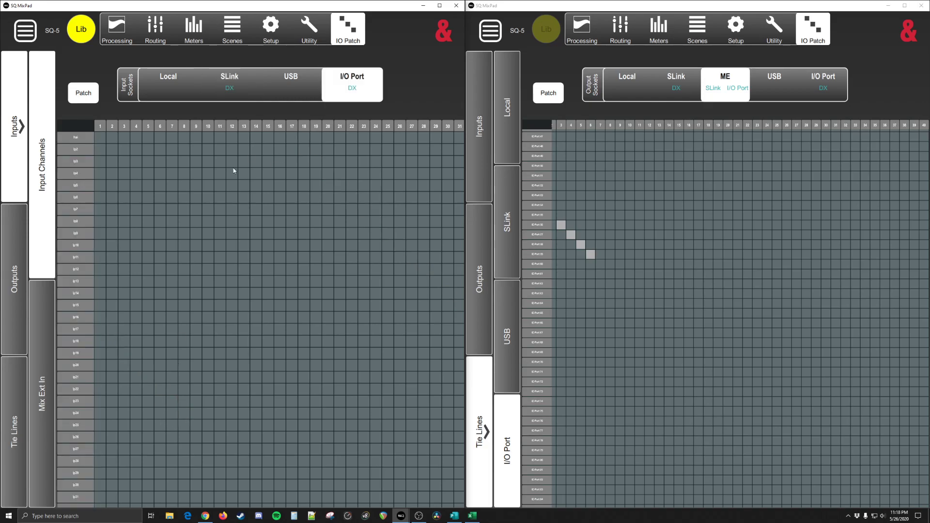
{"action": "left_click", "coordinate": [229, 84]}
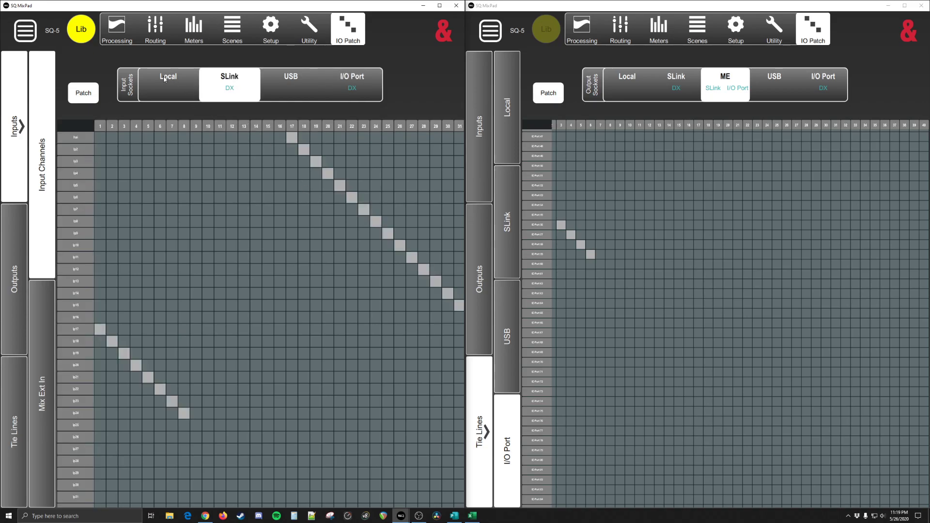
{"action": "left_click", "coordinate": [291, 82]}
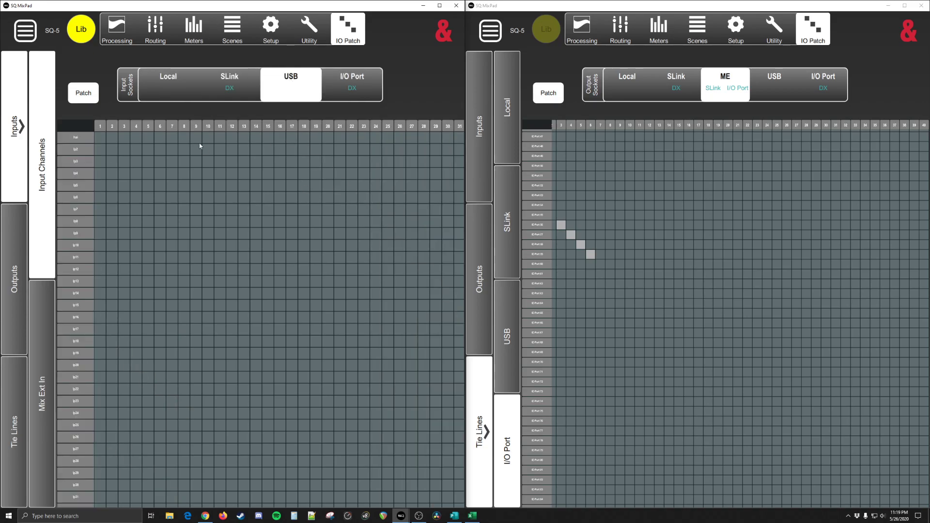
Step: View the input direct outputs patch and open the direct output settings of input channel Ip30
{"action": "left_click", "coordinate": [15, 281]}
{"action": "left_click", "coordinate": [56, 124]}
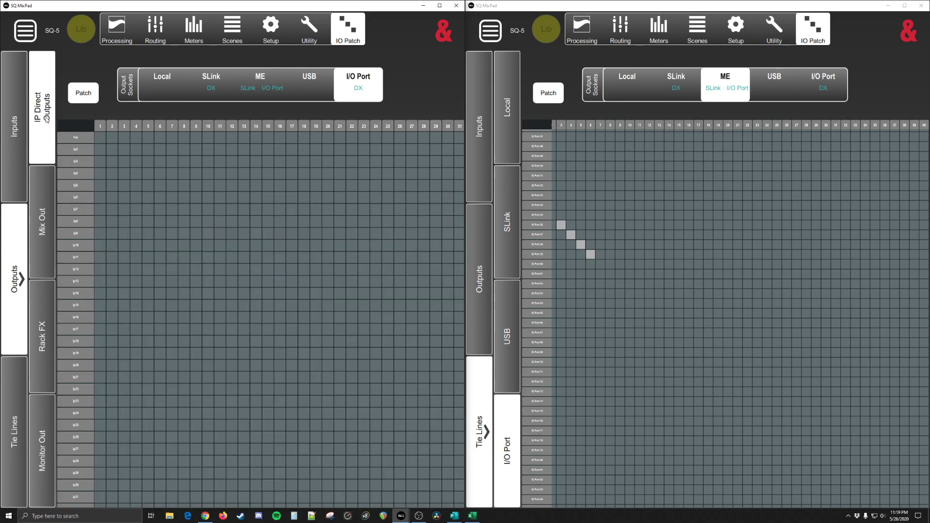
{"action": "left_click", "coordinate": [116, 43]}
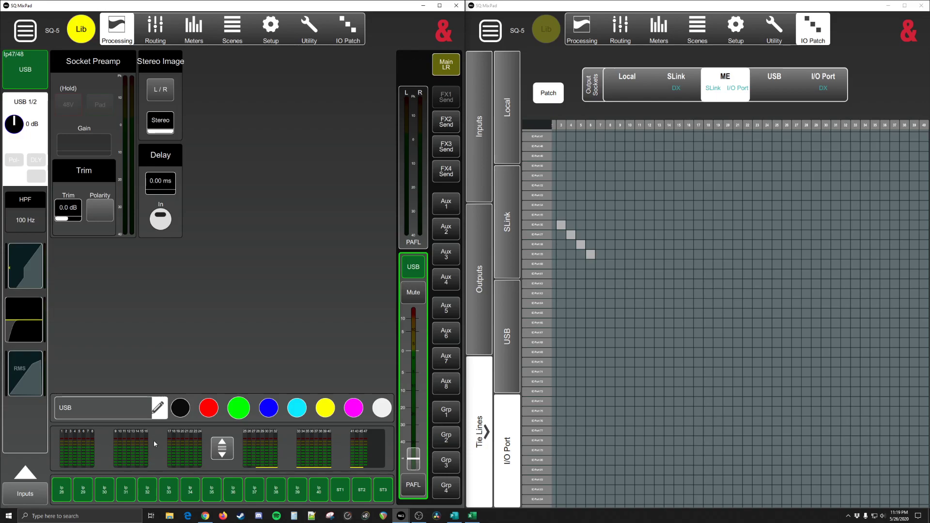
{"action": "left_click", "coordinate": [106, 489]}
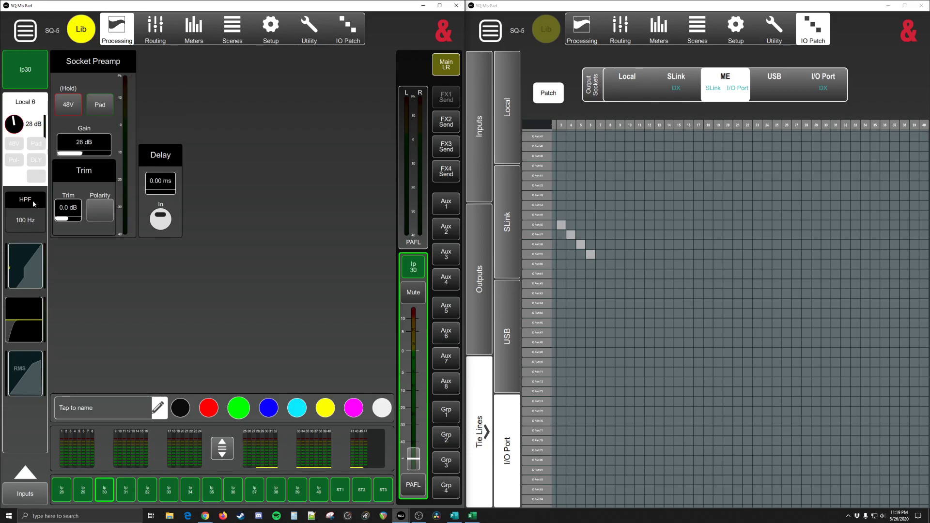
{"action": "left_click", "coordinate": [155, 29]}
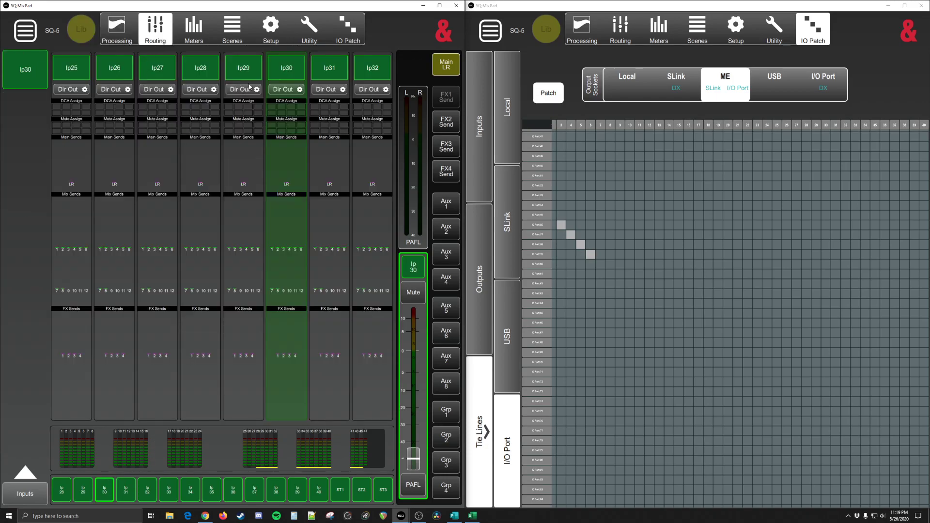
{"action": "left_click", "coordinate": [278, 90]}
Step: Examine the direct out source, Follow Mute and level controls for Ip30, and return to the direct outputs patch
{"action": "mouse_move", "coordinate": [231, 198]}
{"action": "left_mouse_down"}
{"action": "mouse_move", "coordinate": [225, 246]}
{"action": "mouse_move", "coordinate": [233, 186]}
{"action": "mouse_move", "coordinate": [225, 263]}
{"action": "mouse_move", "coordinate": [226, 187]}
{"action": "left_mouse_up"}
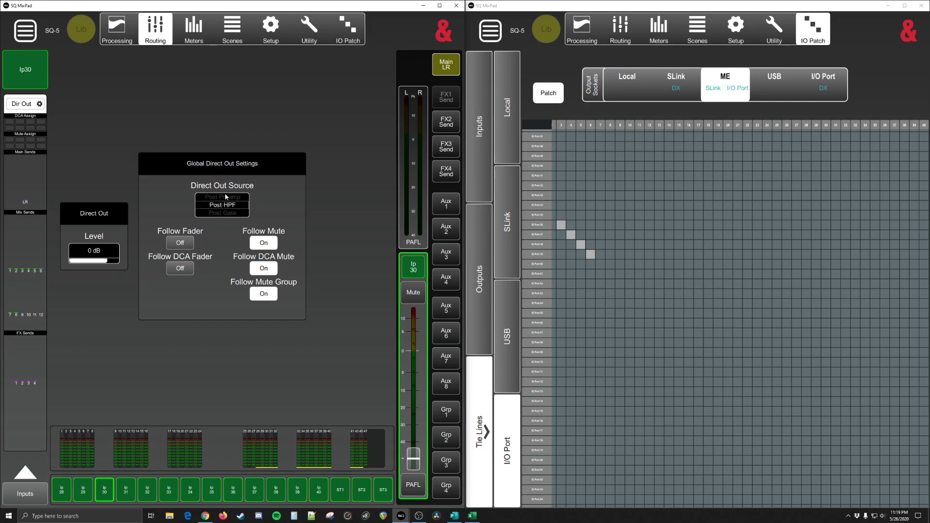
{"action": "left_click", "coordinate": [266, 243]}
{"action": "left_click", "coordinate": [266, 246]}
{"action": "left_click_drag", "start_coordinate": [106, 259], "coordinate": [106, 259]}
{"action": "left_click", "coordinate": [348, 29]}
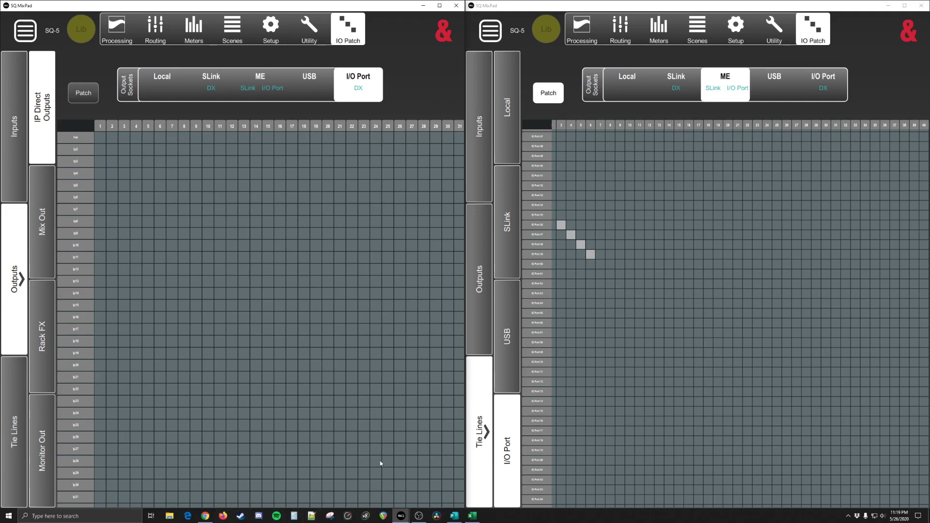
Step: In the second mixer window, view the I/O Port tie lines and display the input channel patch for I/O Port sockets
{"action": "left_click", "coordinate": [703, 115]}
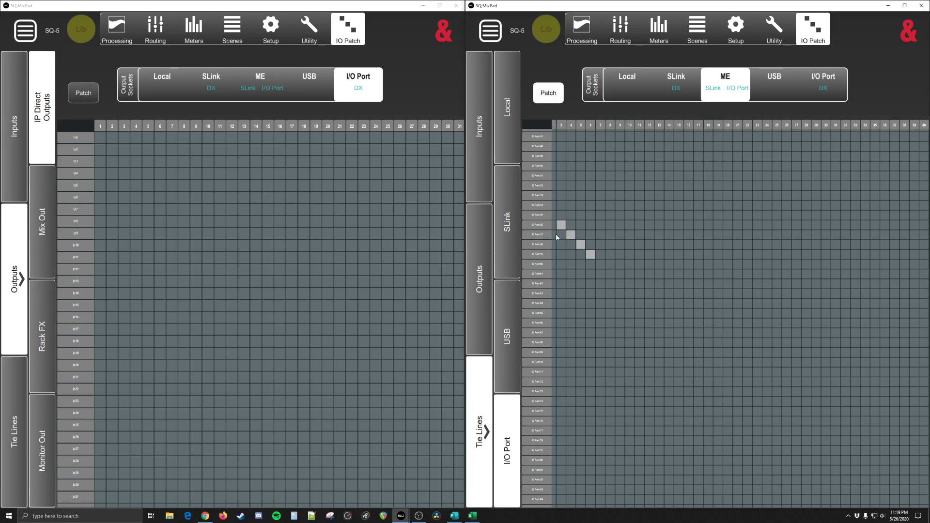
{"action": "left_click", "coordinate": [823, 82]}
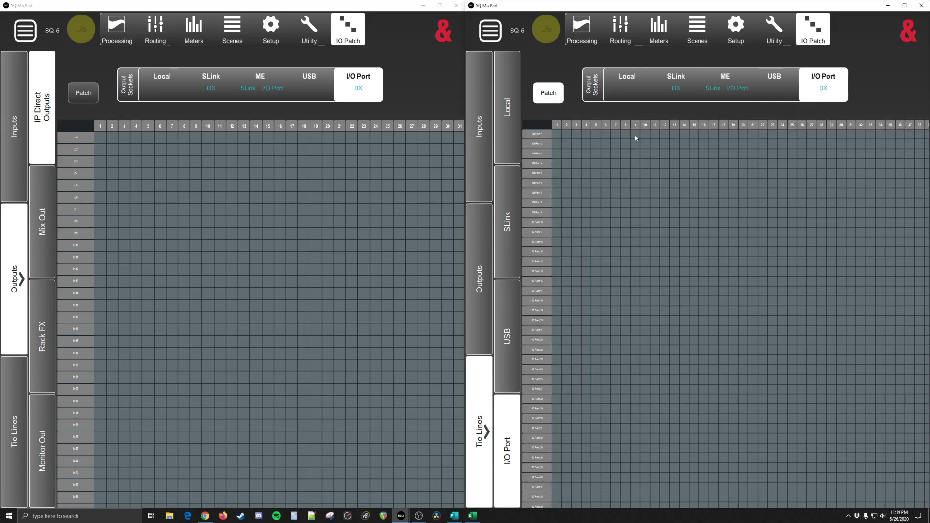
{"action": "left_click", "coordinate": [487, 109]}
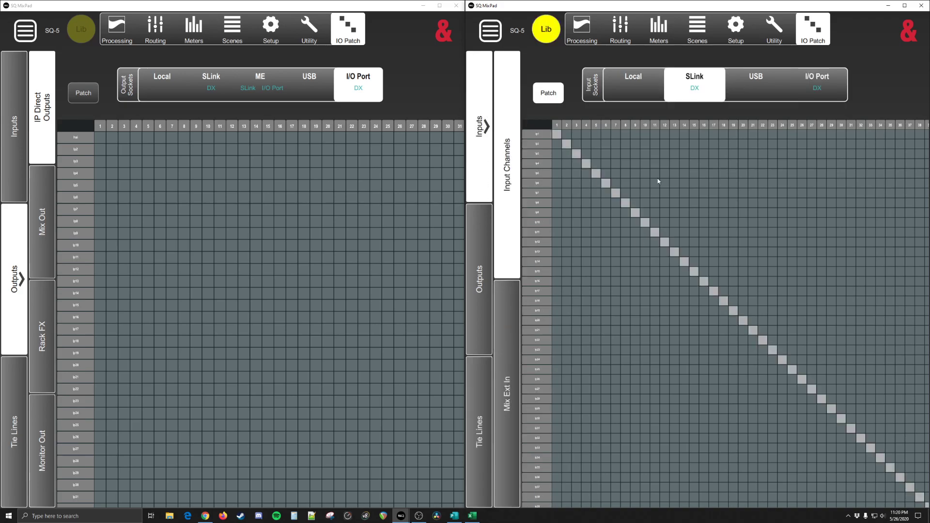
{"action": "left_click", "coordinate": [833, 88]}
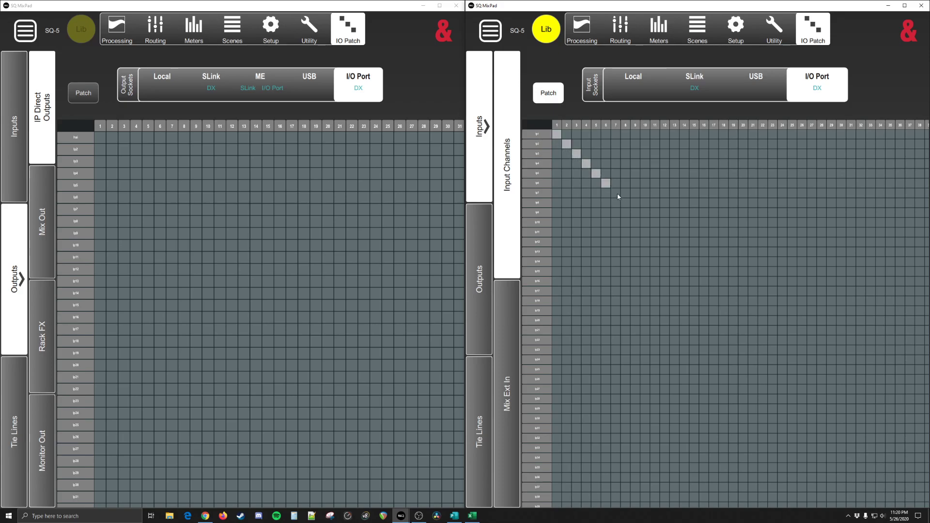
Step: Patch the stereo USB input channel to I/O Port sockets 47 and 48
{"action": "left_click_drag", "start_coordinate": [741, 308], "coordinate": [556, 193]}
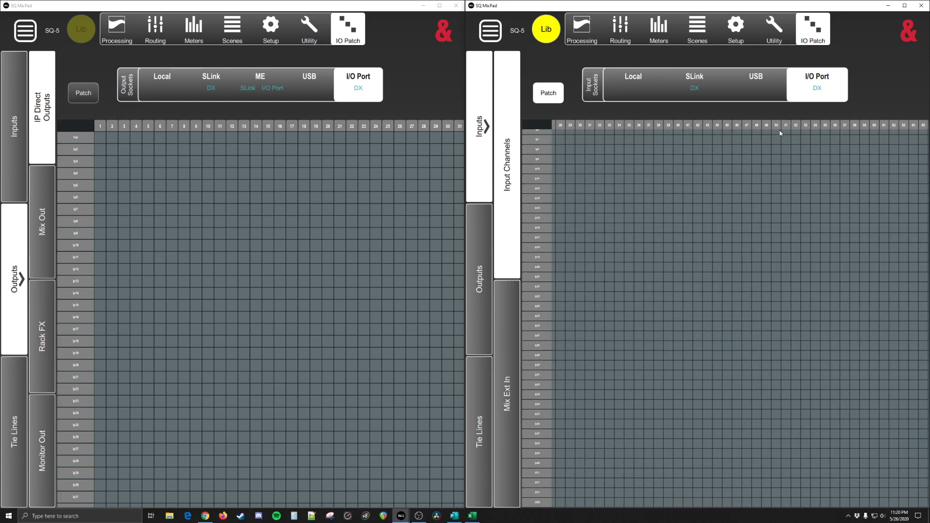
{"action": "left_click_drag", "start_coordinate": [749, 423], "coordinate": [704, 141]}
{"action": "left_click_drag", "start_coordinate": [652, 442], "coordinate": [755, 262]}
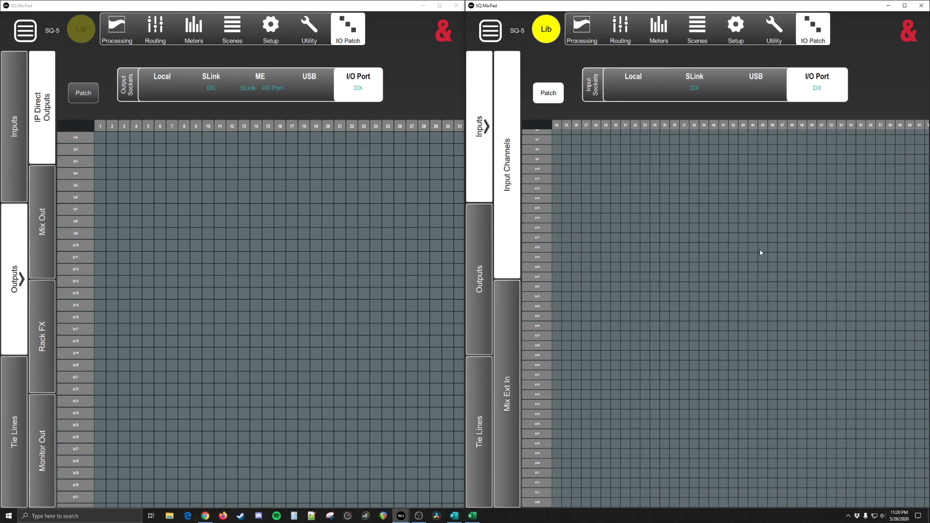
{"action": "left_click", "coordinate": [799, 504]}
{"action": "scroll", "coordinate": [790, 446], "scroll_direction": "up", "scroll_amount": 5}
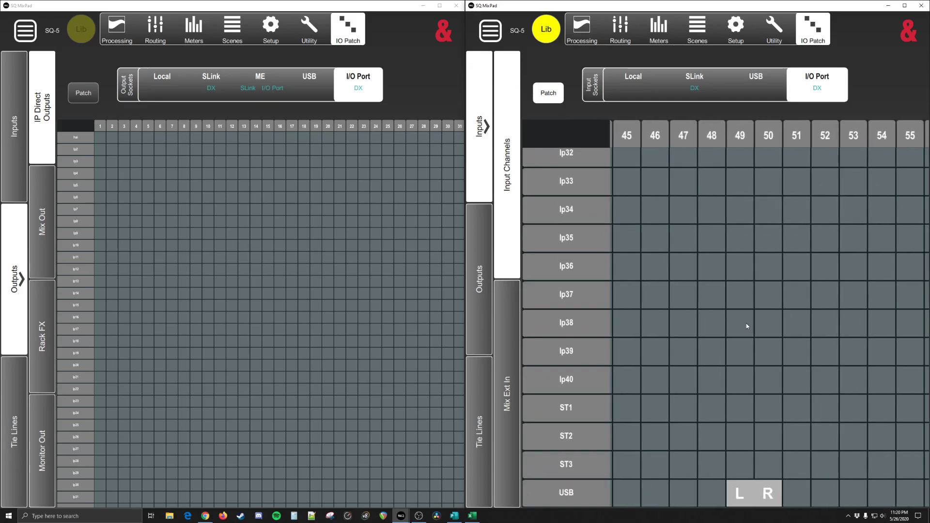
{"action": "left_click", "coordinate": [710, 492]}
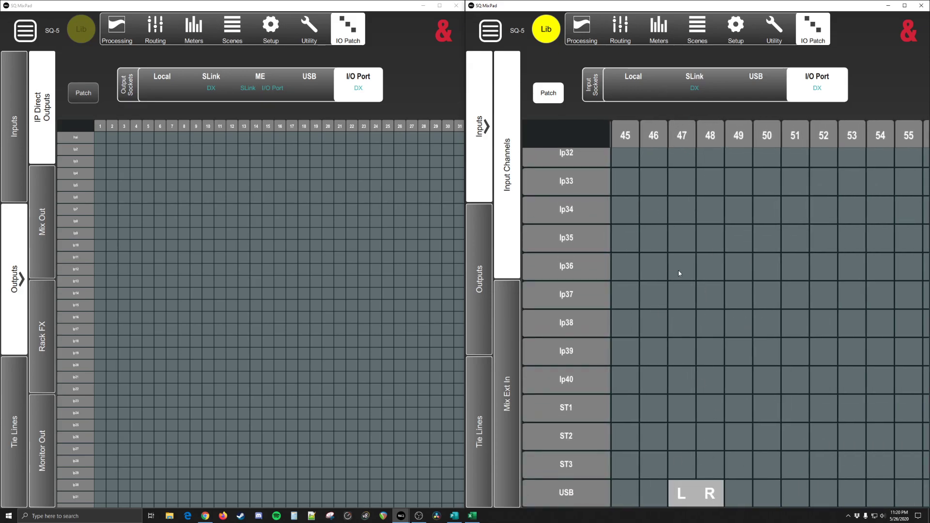
{"action": "scroll", "coordinate": [674, 273], "scroll_direction": "down", "scroll_amount": 5}
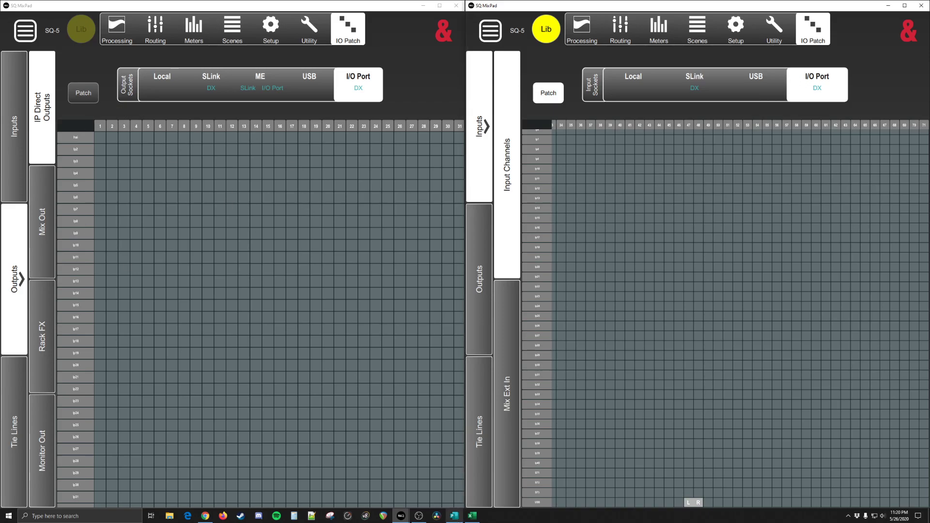
Step: Switch to Publisher and set the Local Inputs receive range to 1-16 in the IO Link (Broadcast Perspective) table
{"action": "left_click", "coordinate": [455, 515]}
{"action": "scroll", "coordinate": [427, 394], "scroll_direction": "down", "scroll_amount": 3}
{"action": "left_click", "coordinate": [421, 388]}
{"action": "left_click_drag", "start_coordinate": [358, 349], "coordinate": [464, 374]}
{"action": "left_click", "coordinate": [468, 348]}
{"action": "left_click", "coordinate": [464, 373]}
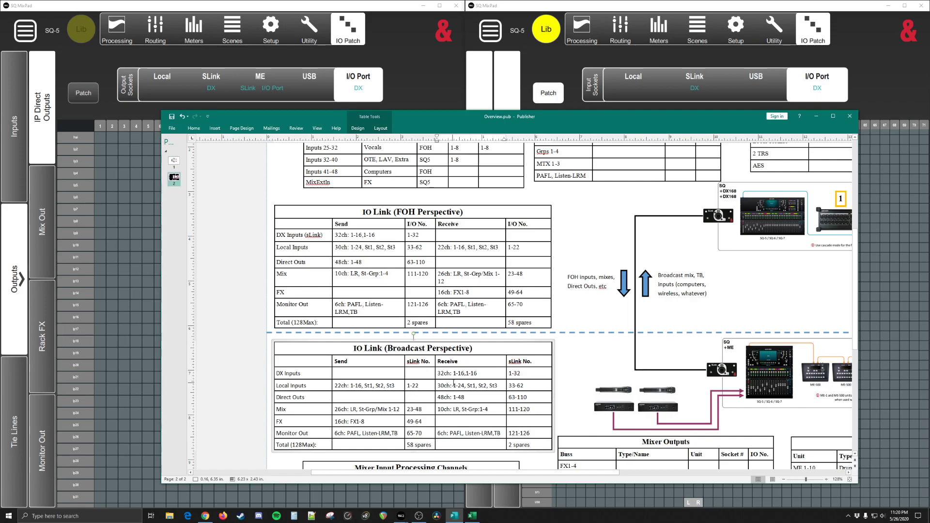
{"action": "left_click_drag", "start_coordinate": [464, 385], "coordinate": [450, 386]}
{"action": "double_click", "coordinate": [449, 386]}
{"action": "left_click_drag", "start_coordinate": [464, 386], "coordinate": [456, 386]}
{"action": "double_click", "coordinate": [440, 373]}
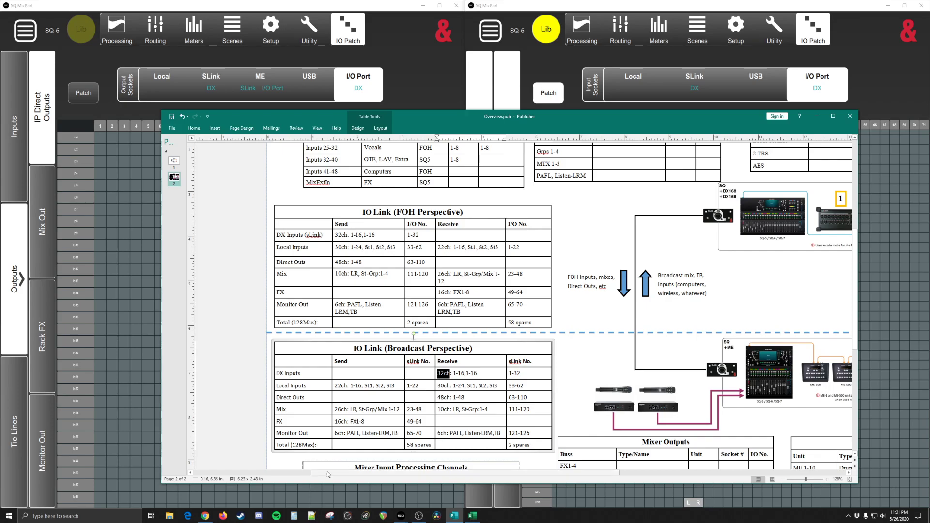
{"action": "left_click", "coordinate": [456, 385]}
{"action": "key", "text": "Delete"}
{"action": "key", "text": "Delete"}
{"action": "type", "text": "16"}
Step: Check the DX Inputs and Local Inputs receive entries in the Broadcast table, and return to the input patch in SQ MixPad
{"action": "left_click", "coordinate": [455, 372]}
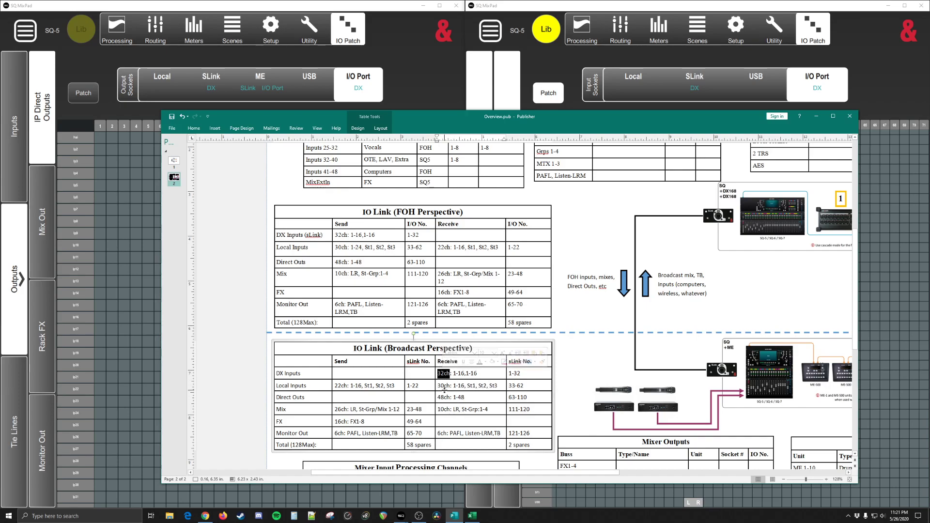
{"action": "left_click", "coordinate": [446, 386]}
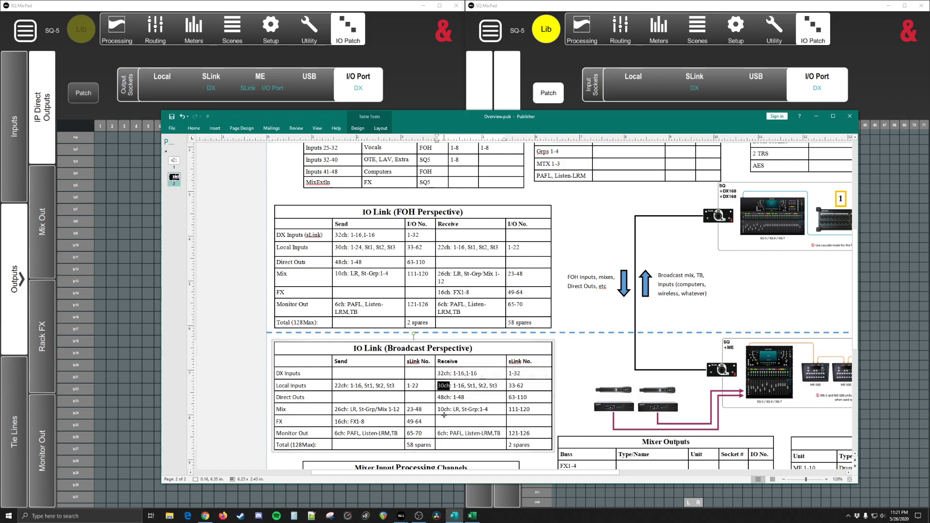
{"action": "double_click", "coordinate": [444, 386]}
{"action": "double_click", "coordinate": [470, 386]}
{"action": "left_click", "coordinate": [574, 105]}
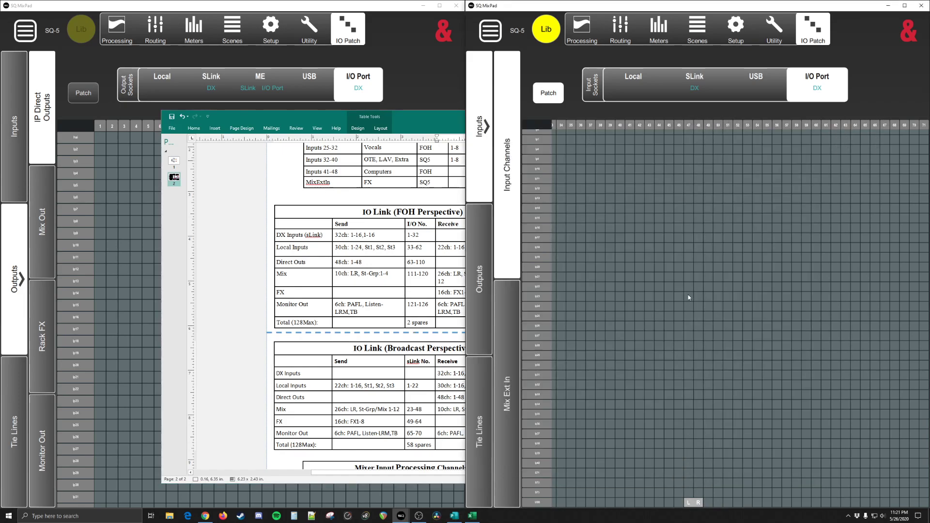
Step: Patch ST1 to I/O Port sockets 49-50, ST2 to 51-52, ST3 to 53-54 and USB to 55-56
{"action": "scroll", "coordinate": [687, 298], "scroll_direction": "up", "scroll_amount": 5}
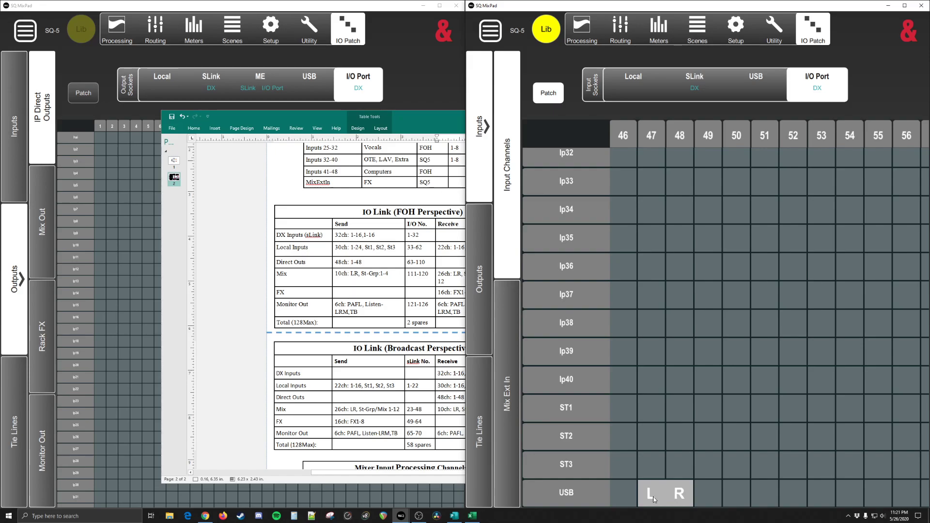
{"action": "left_click", "coordinate": [706, 502]}
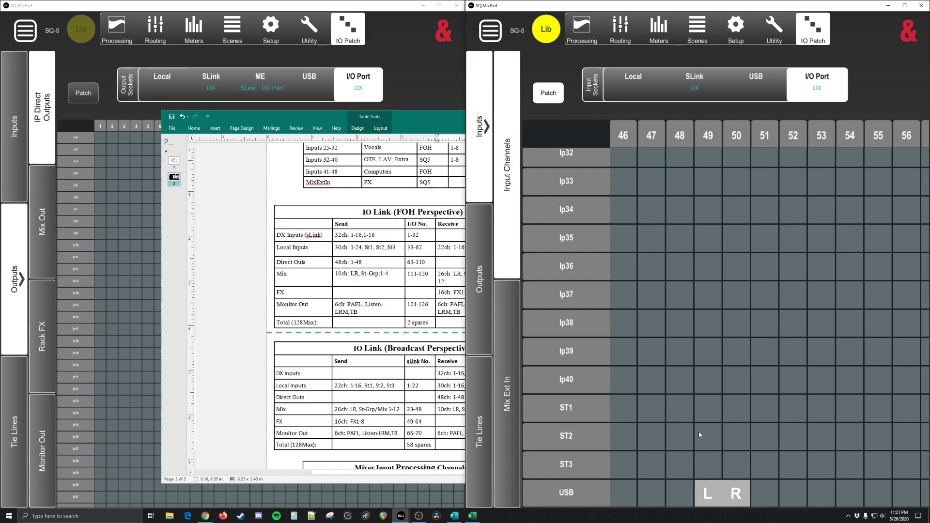
{"action": "left_click", "coordinate": [706, 409]}
{"action": "left_click", "coordinate": [763, 440]}
{"action": "left_click", "coordinate": [819, 465]}
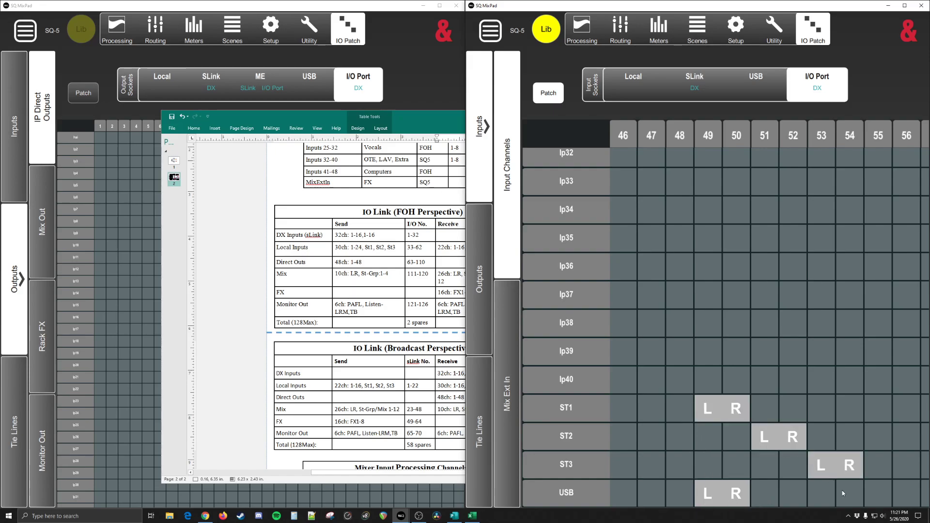
{"action": "left_click", "coordinate": [824, 494]}
{"action": "left_click", "coordinate": [869, 497]}
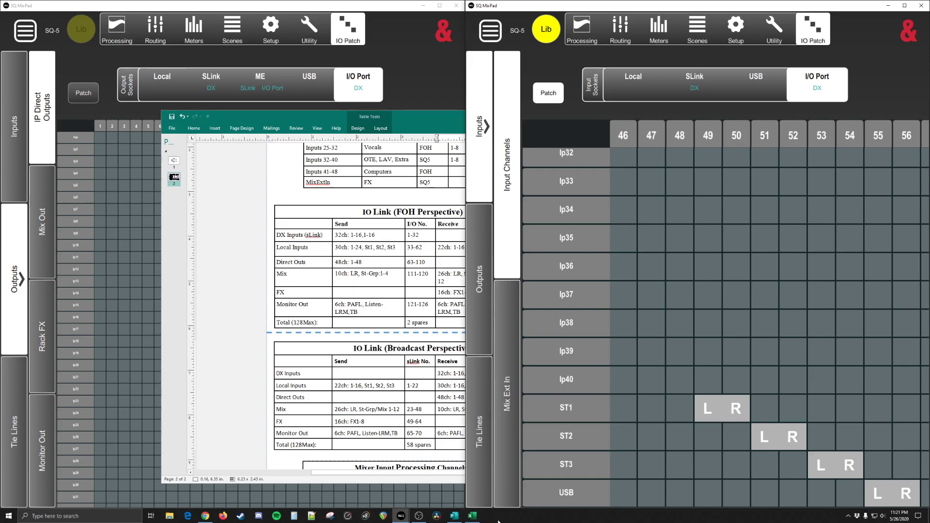
Step: Examine the I/O numbers for sends and receives in the IO Link (FOH Perspective) table in Publisher, and return to SQ MixPad
{"action": "left_click", "coordinate": [454, 515]}
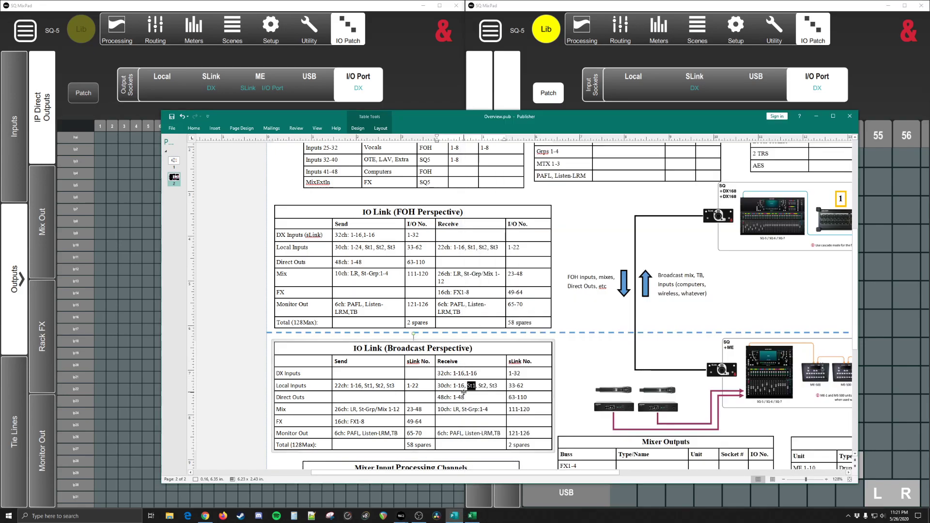
{"action": "left_click", "coordinate": [523, 275]}
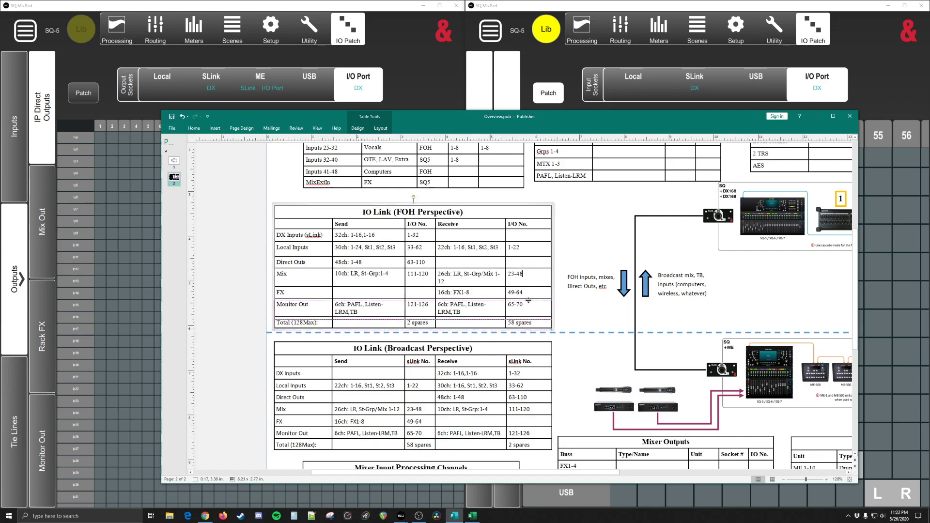
{"action": "left_click_drag", "start_coordinate": [527, 292], "coordinate": [522, 269]}
{"action": "left_click", "coordinate": [522, 270]}
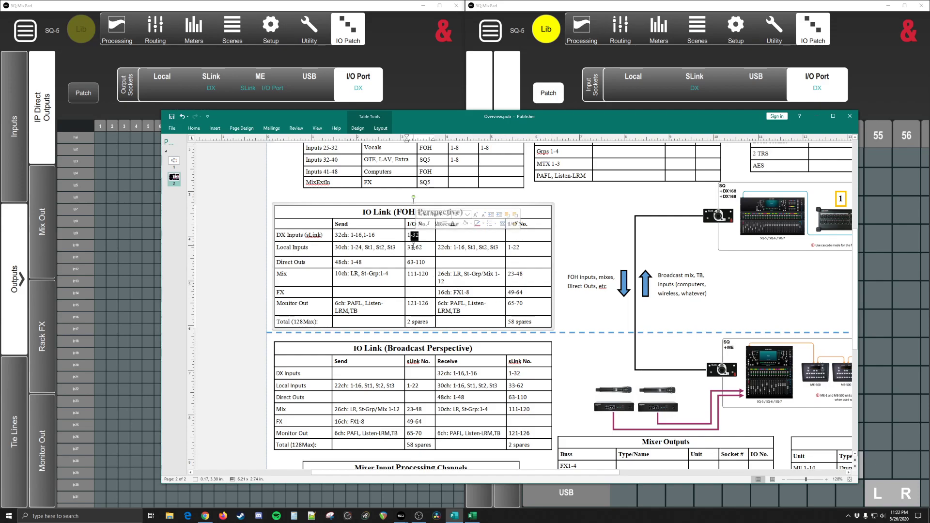
{"action": "double_click", "coordinate": [419, 248]}
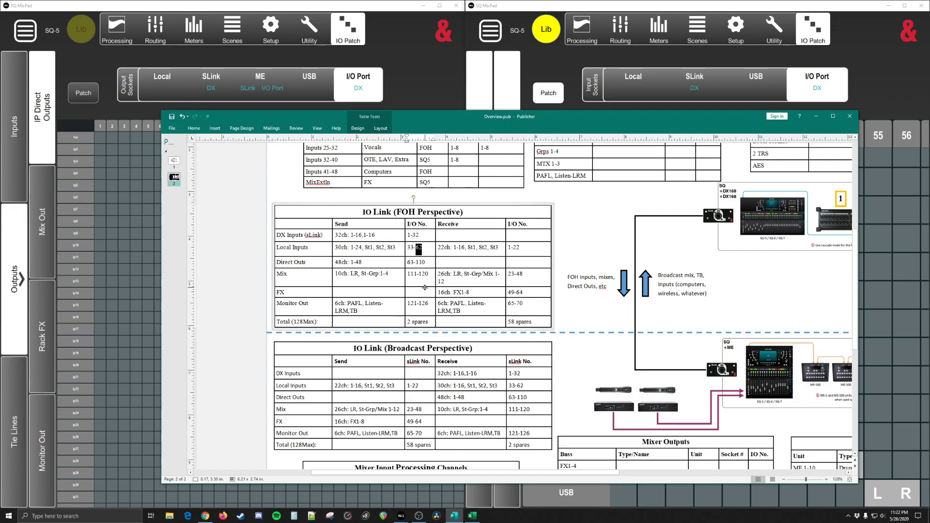
{"action": "double_click", "coordinate": [410, 263]}
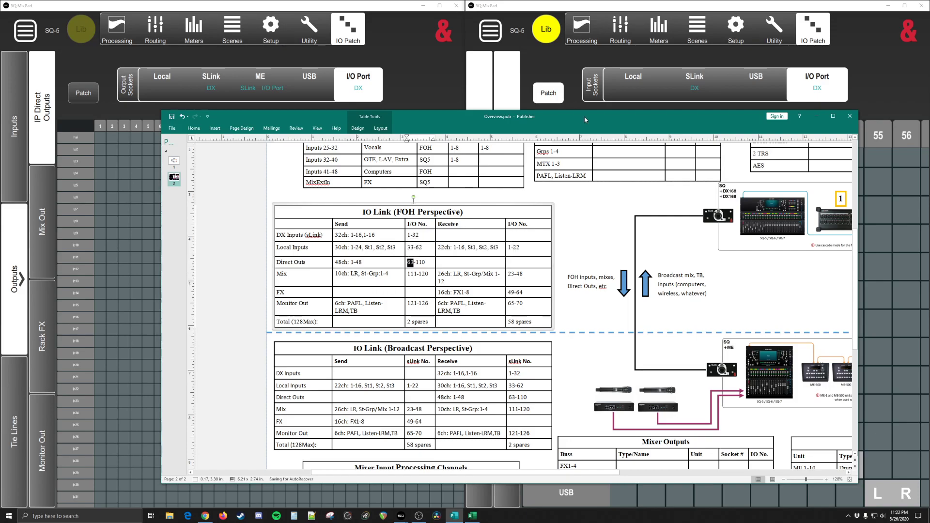
{"action": "left_click", "coordinate": [565, 87]}
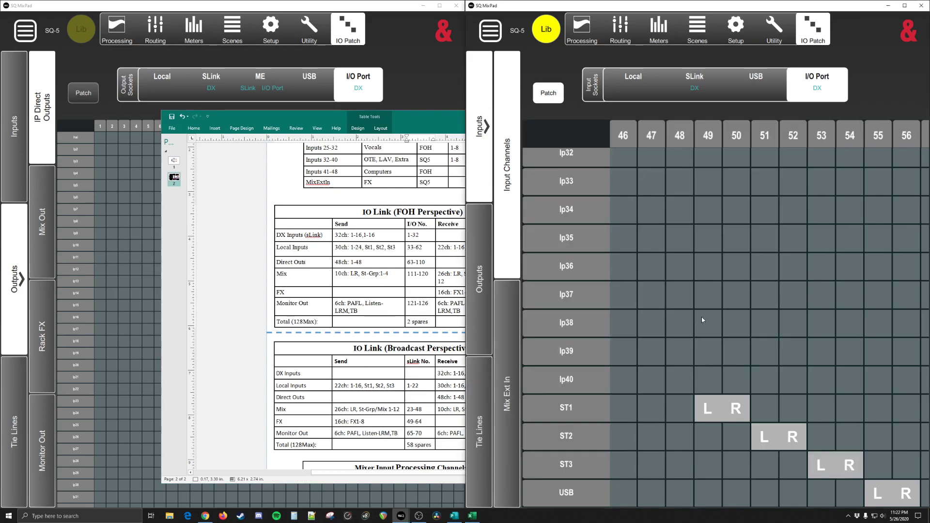
Step: Examine the stereo and USB input patch, and review the ME output patch for direct, mix, rack FX and monitor outputs
{"action": "scroll", "coordinate": [678, 288], "scroll_direction": "down", "scroll_amount": 5}
{"action": "left_click_drag", "start_coordinate": [649, 371], "coordinate": [778, 372]}
{"action": "left_click_drag", "start_coordinate": [749, 416], "coordinate": [665, 292]}
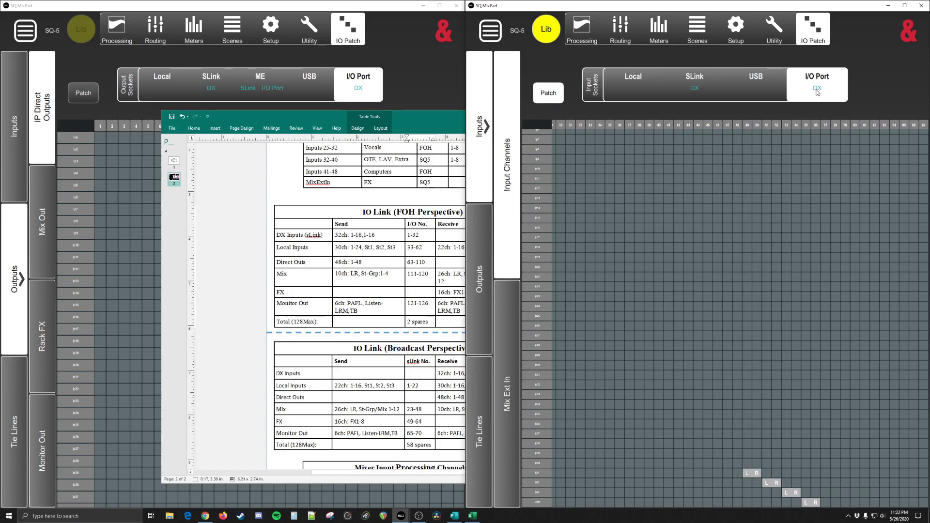
{"action": "left_click", "coordinate": [480, 298]}
{"action": "left_click", "coordinate": [702, 97]}
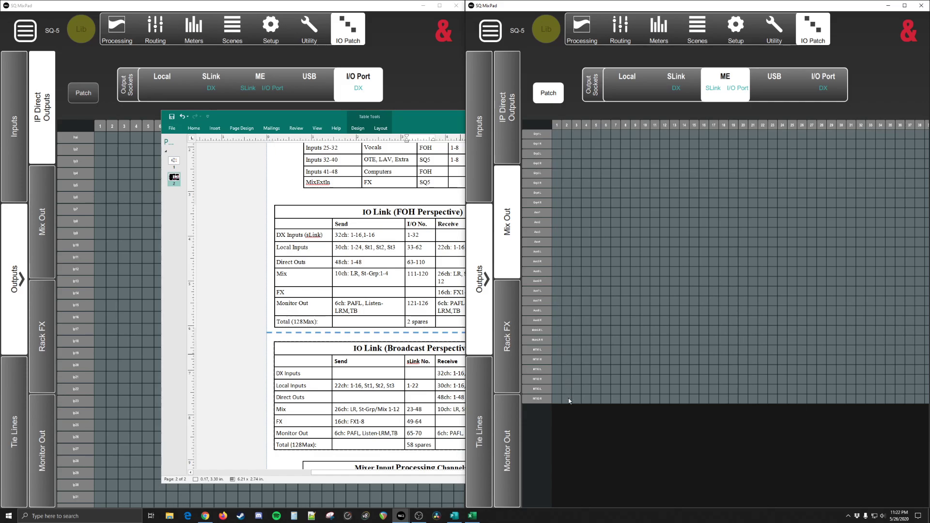
{"action": "left_click", "coordinate": [514, 118]}
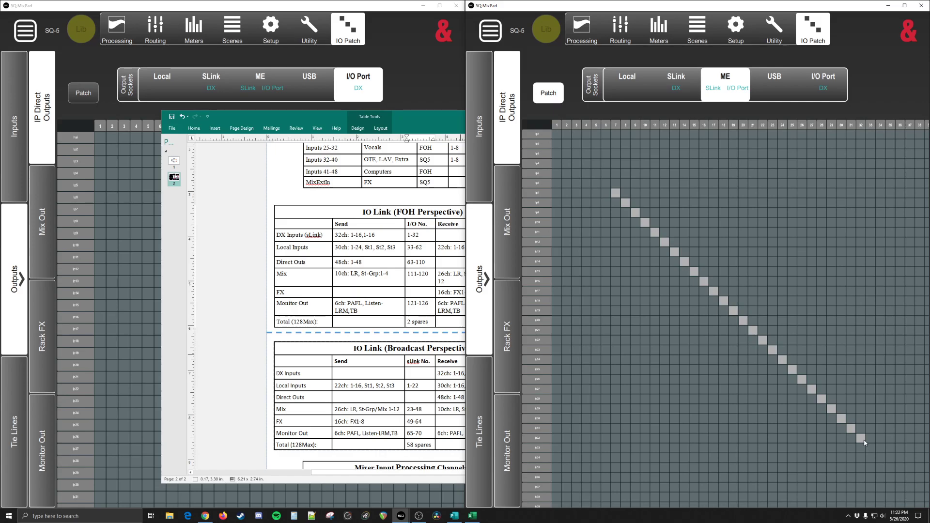
{"action": "left_click", "coordinate": [508, 446]}
{"action": "left_click", "coordinate": [511, 356]}
{"action": "left_click", "coordinate": [506, 413]}
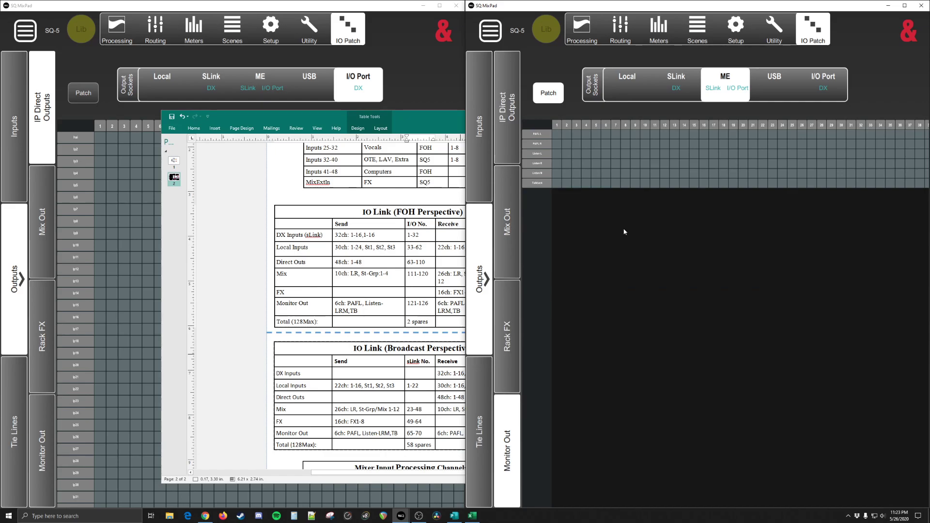
{"action": "left_click", "coordinate": [505, 347]}
{"action": "left_click", "coordinate": [507, 228]}
{"action": "left_click", "coordinate": [508, 112]}
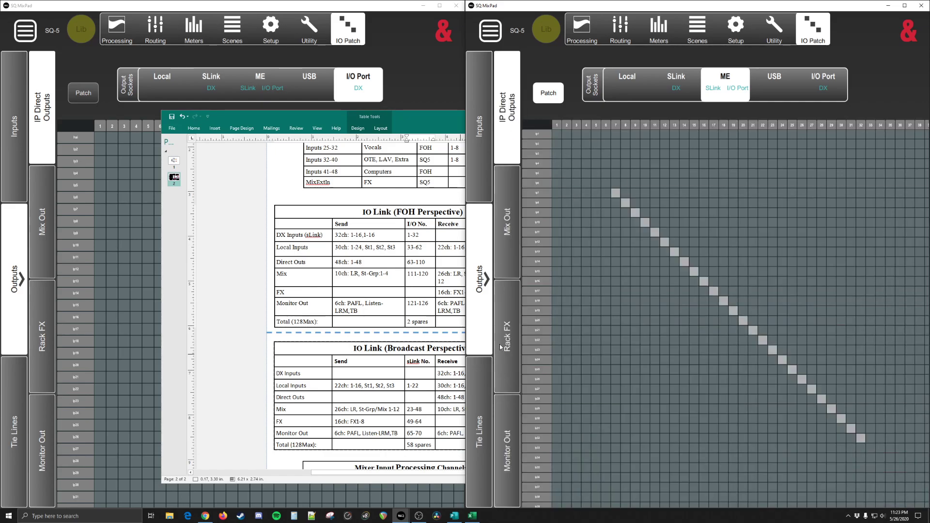
Step: Patch the I/O Port 1-4 tie lines to ME output sockets 1-4
{"action": "left_click", "coordinate": [484, 425]}
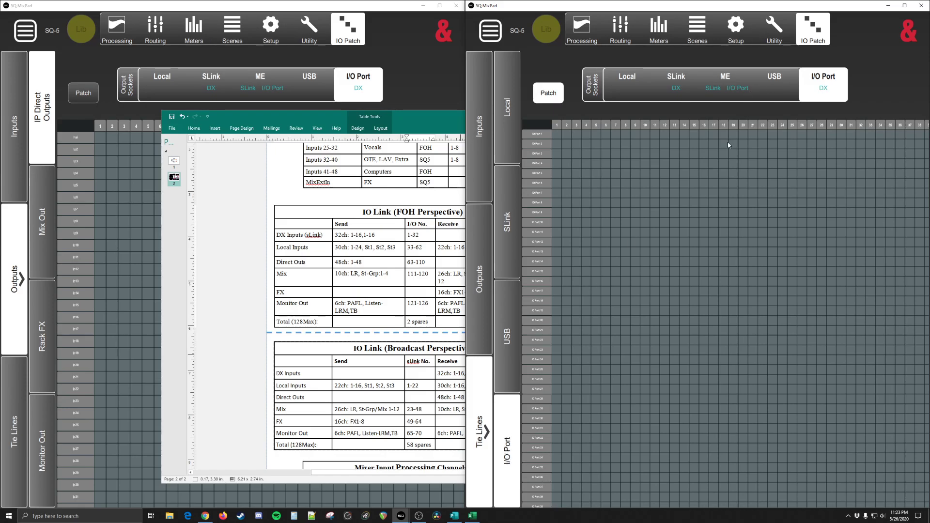
{"action": "left_click", "coordinate": [726, 78]}
{"action": "scroll", "coordinate": [643, 310], "scroll_direction": "down", "scroll_amount": 3}
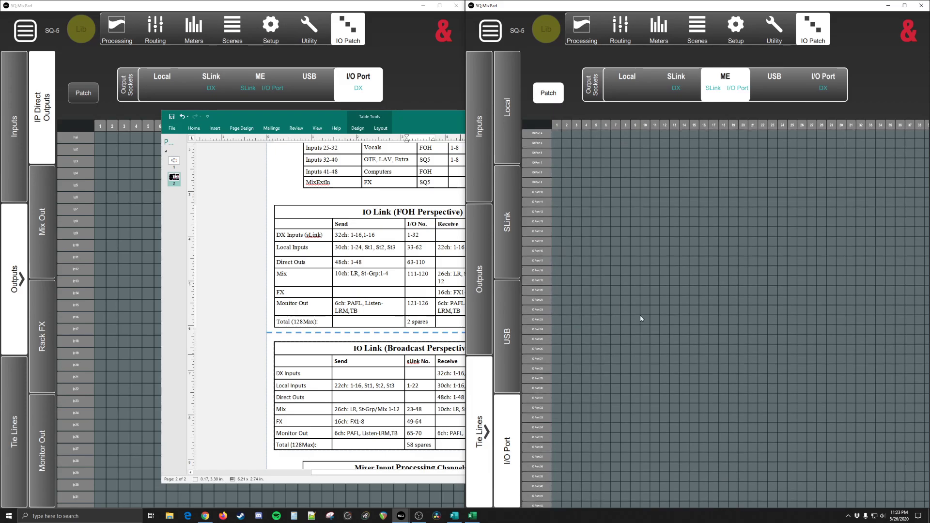
{"action": "scroll", "coordinate": [603, 398], "scroll_direction": "up", "scroll_amount": 3}
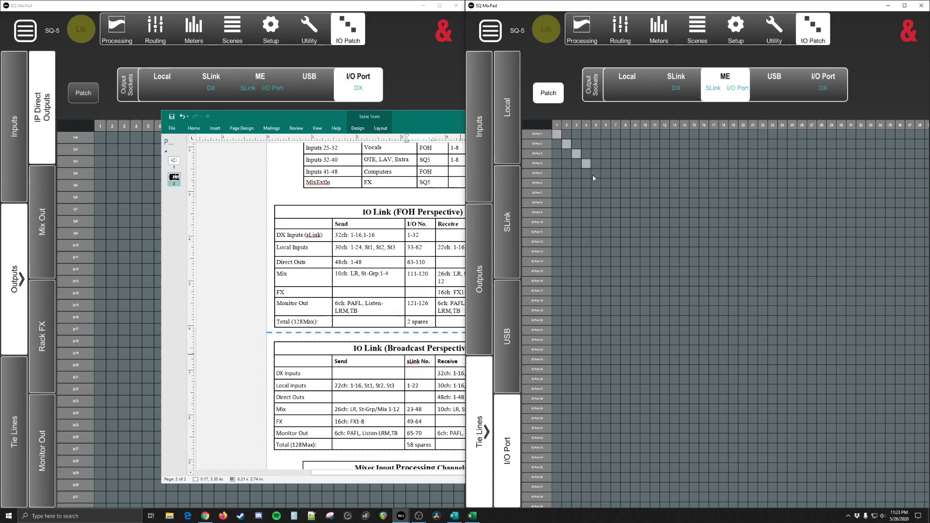
Step: Switch to Publisher and check the receive numbers in the IO Link (Broadcast Perspective) table
{"action": "left_click", "coordinate": [409, 305]}
{"action": "left_click", "coordinate": [514, 385]}
{"action": "scroll", "coordinate": [461, 396], "scroll_direction": "down", "scroll_amount": 1}
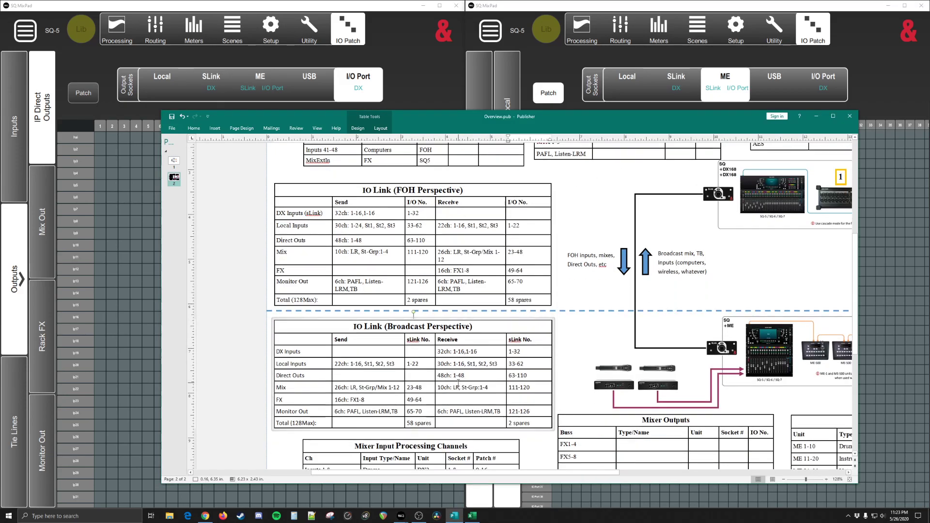
{"action": "scroll", "coordinate": [460, 405], "scroll_direction": "down", "scroll_amount": 1}
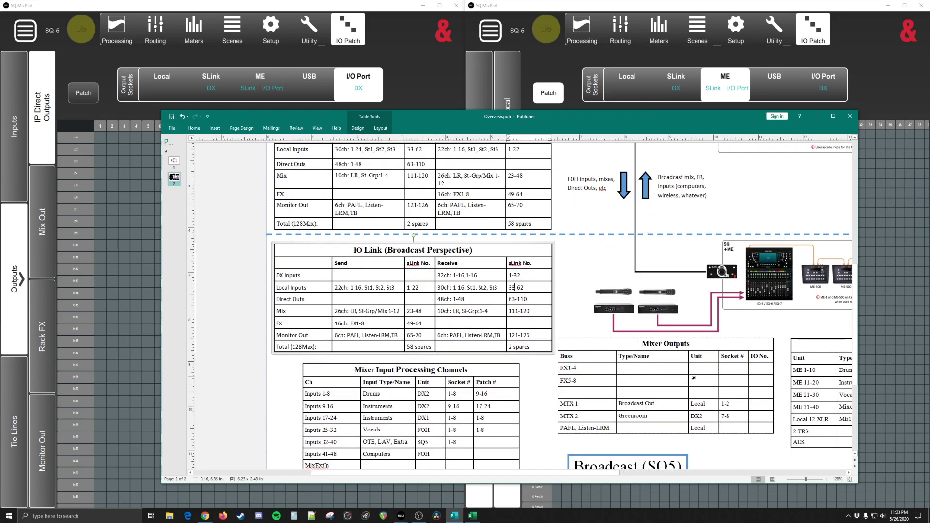
Step: Examine the units, socket numbers and IO numbers for the ME channels in the Socket (physical) Outputs table
{"action": "left_click_drag", "start_coordinate": [607, 472], "coordinate": [707, 468]}
{"action": "left_click", "coordinate": [749, 370]}
{"action": "left_click_drag", "start_coordinate": [753, 370], "coordinate": [743, 370]}
{"action": "left_click", "coordinate": [750, 371]}
{"action": "left_click", "coordinate": [746, 382]}
{"action": "left_click_drag", "start_coordinate": [726, 369], "coordinate": [716, 370]}
{"action": "left_click", "coordinate": [702, 370]}
{"action": "left_click", "coordinate": [756, 371]}
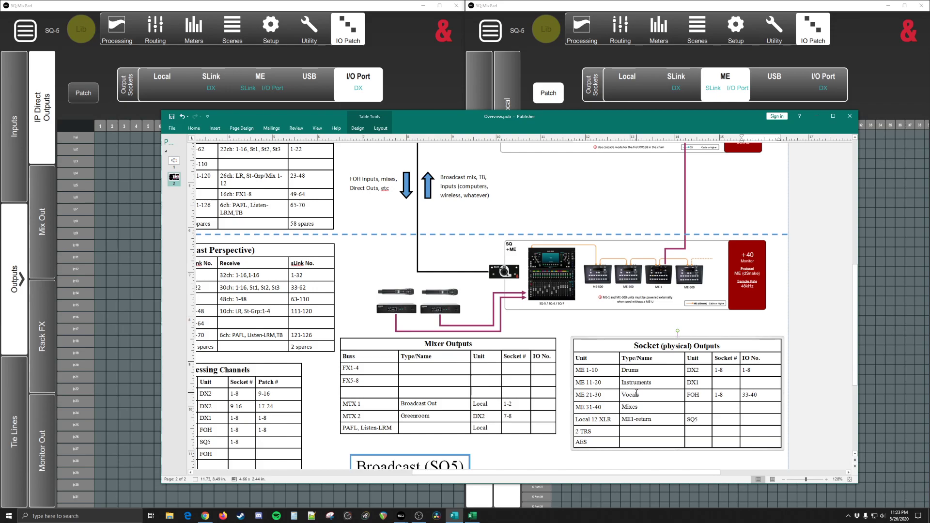
{"action": "left_click", "coordinate": [759, 370]}
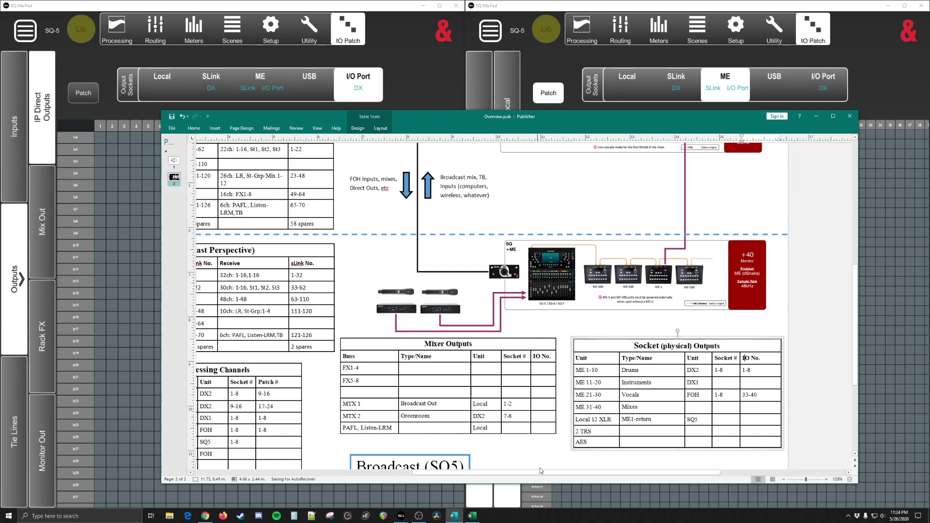
Step: Return to SQ MixPad and patch the I/O Port 5-8 tie lines to ME output sockets 5-8
{"action": "left_click", "coordinate": [603, 494]}
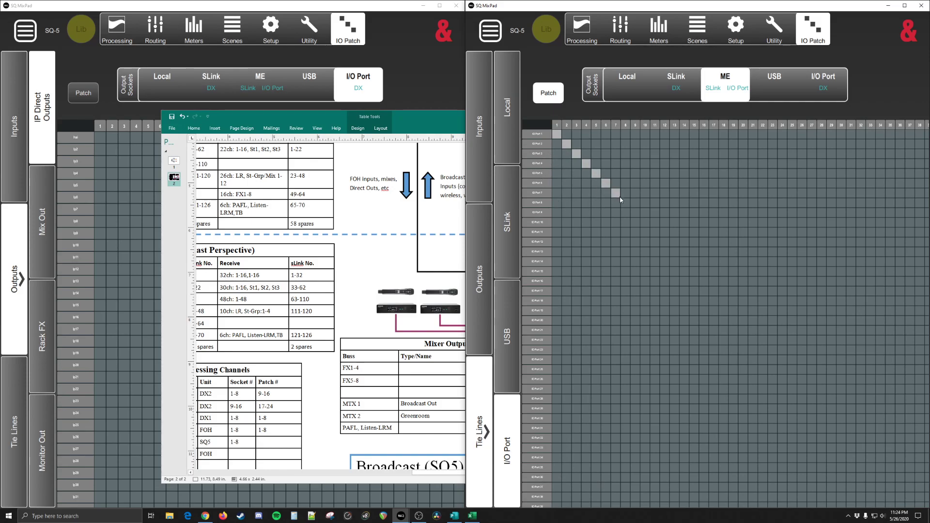
{"action": "left_click", "coordinate": [636, 213]}
{"action": "left_click_drag", "start_coordinate": [688, 215], "coordinate": [669, 207]}
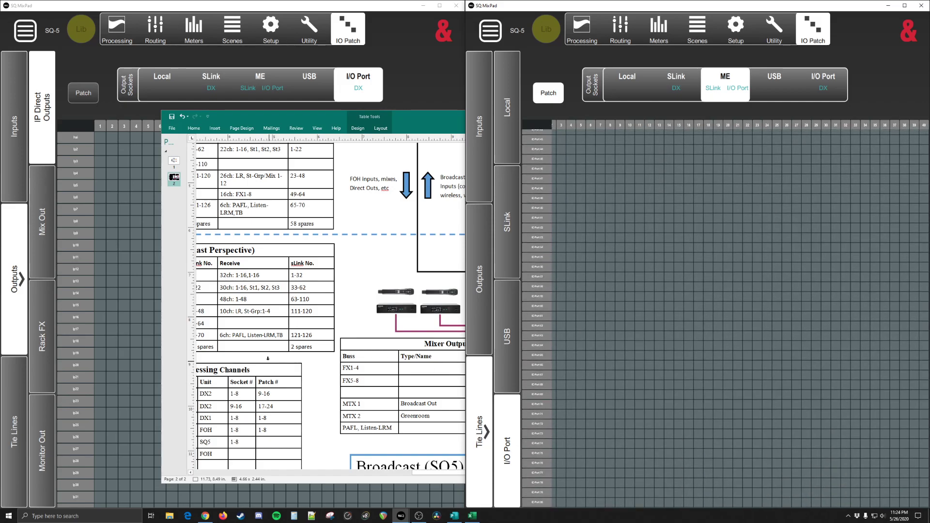
Step: Switch to Publisher and check the Direct Outs I/O numbers in the IO Link (FOH Perspective) table
{"action": "left_click", "coordinate": [274, 313]}
{"action": "left_click_drag", "start_coordinate": [418, 475], "coordinate": [331, 476]}
{"action": "scroll", "coordinate": [241, 205], "scroll_direction": "up", "scroll_amount": 2}
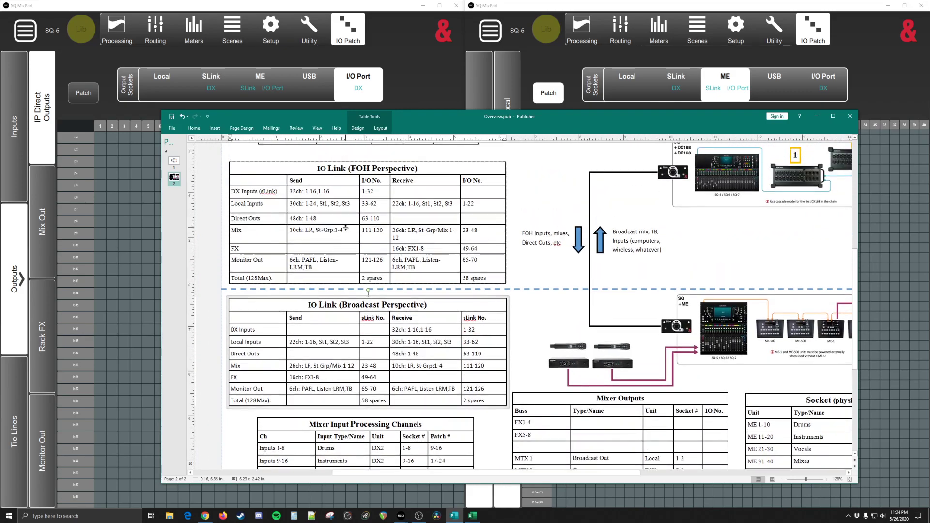
{"action": "double_click", "coordinate": [372, 218]}
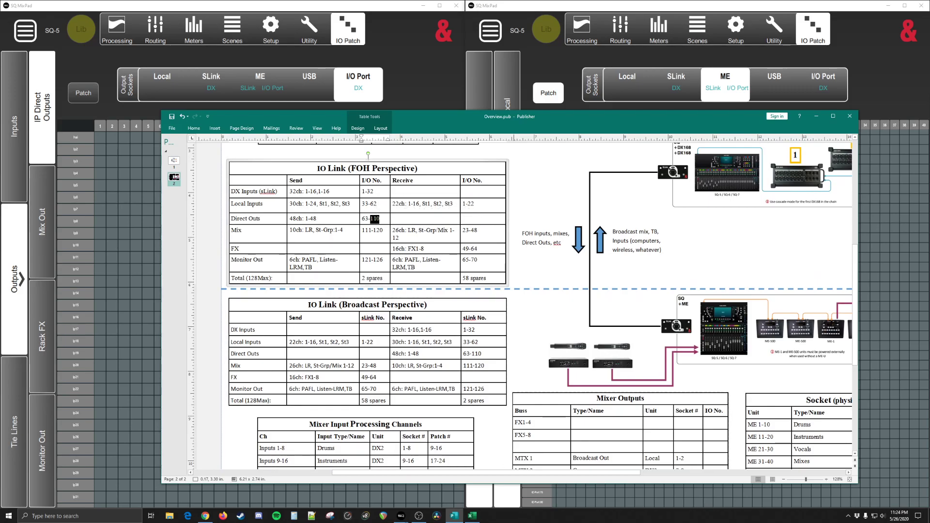
Step: Return to SQ MixPad, decline the Ip31 to I/O Port 26 patch, and patch the I/O Port 72 tie line to ME socket 9
{"action": "left_click", "coordinate": [472, 516]}
{"action": "left_click", "coordinate": [472, 517]}
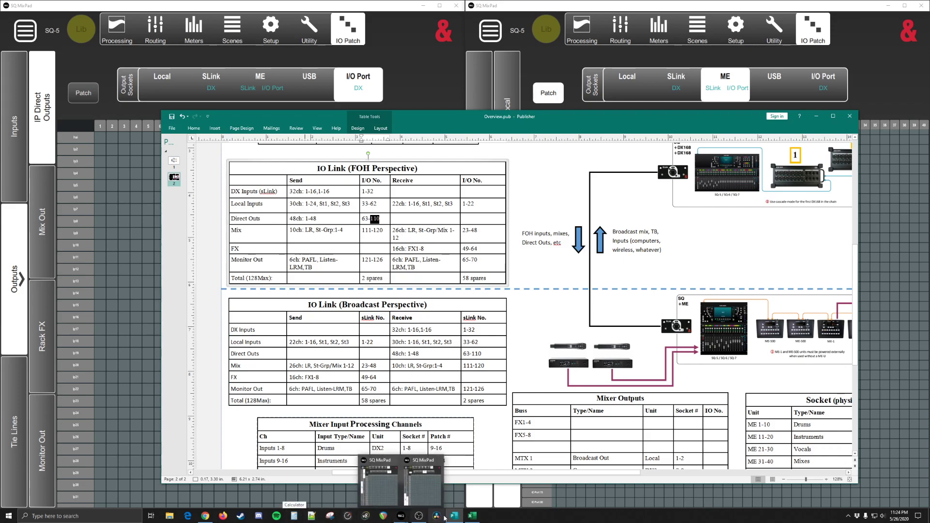
{"action": "left_click", "coordinate": [402, 516]}
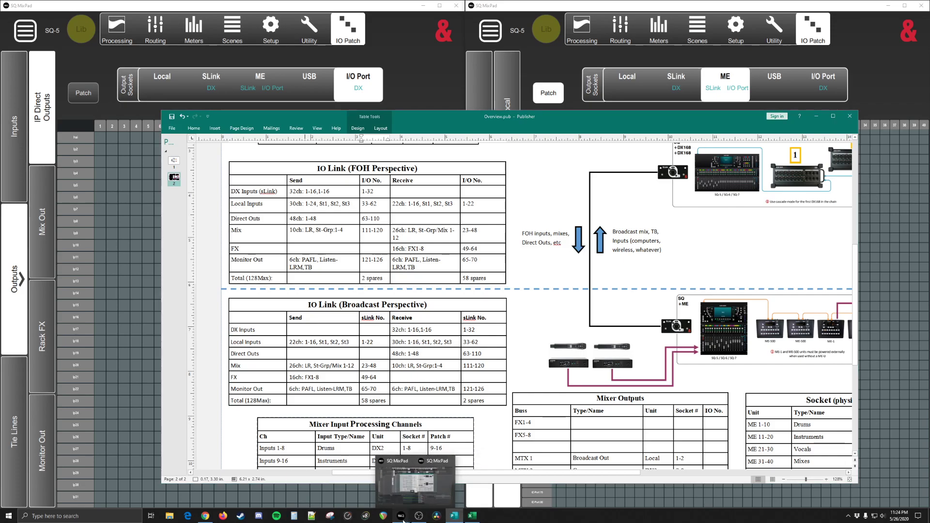
{"action": "left_click", "coordinate": [424, 495]}
{"action": "left_click", "coordinate": [399, 494]}
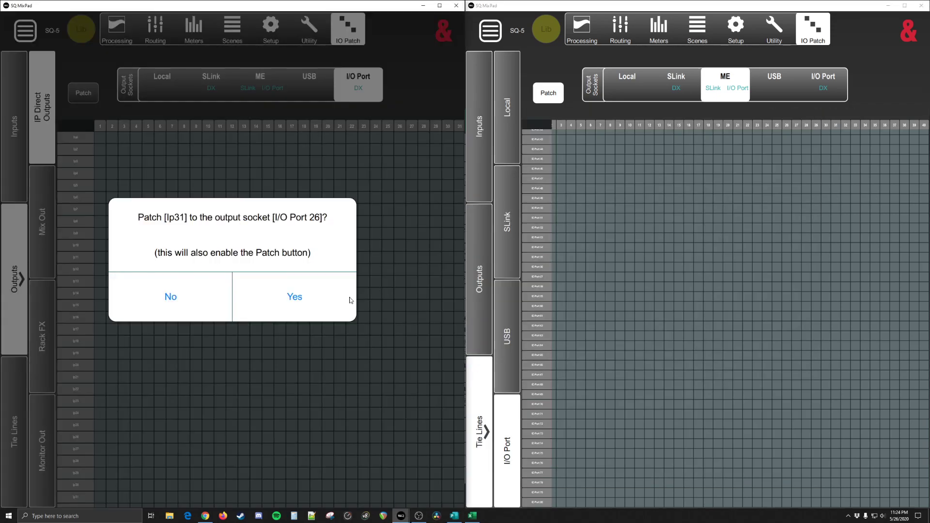
{"action": "left_click", "coordinate": [190, 295]}
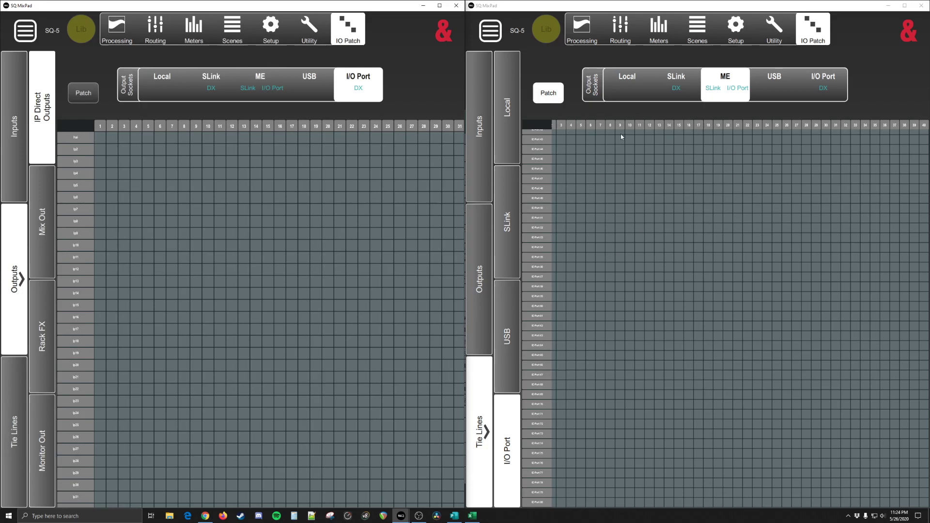
{"action": "left_click_drag", "start_coordinate": [624, 334], "coordinate": [612, 218]}
{"action": "scroll", "coordinate": [612, 220], "scroll_direction": "up", "scroll_amount": 5}
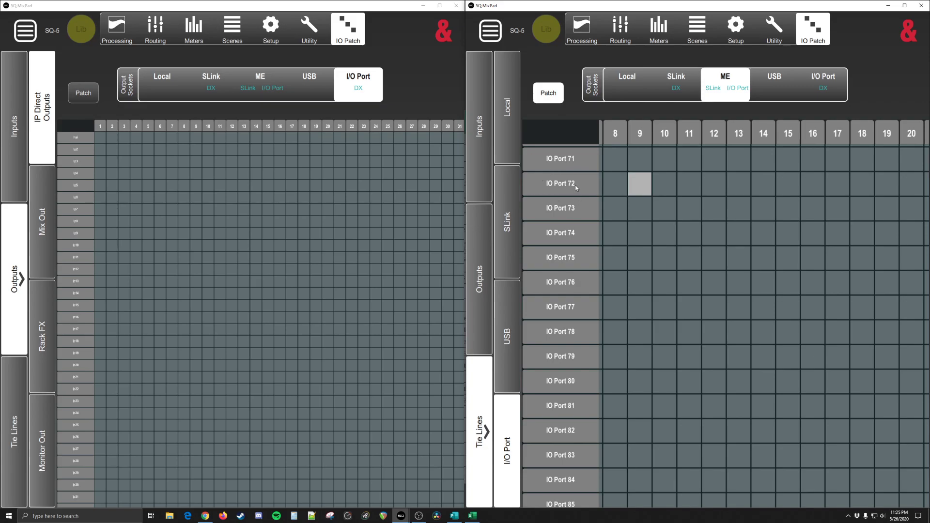
Step: Display the SLink input channel patch for one console and the Local-to-ME tie lines for the other
{"action": "left_click", "coordinate": [79, 233]}
{"action": "left_click", "coordinate": [18, 172]}
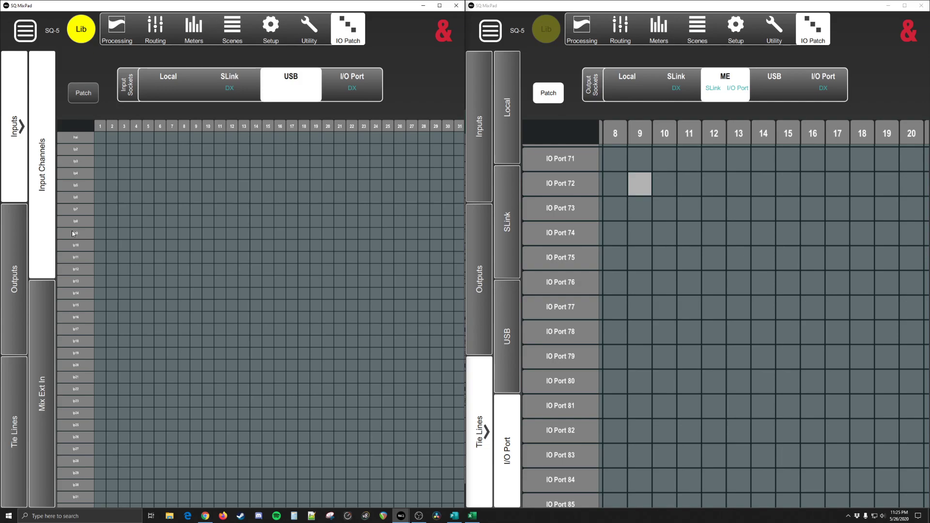
{"action": "left_click", "coordinate": [229, 82]}
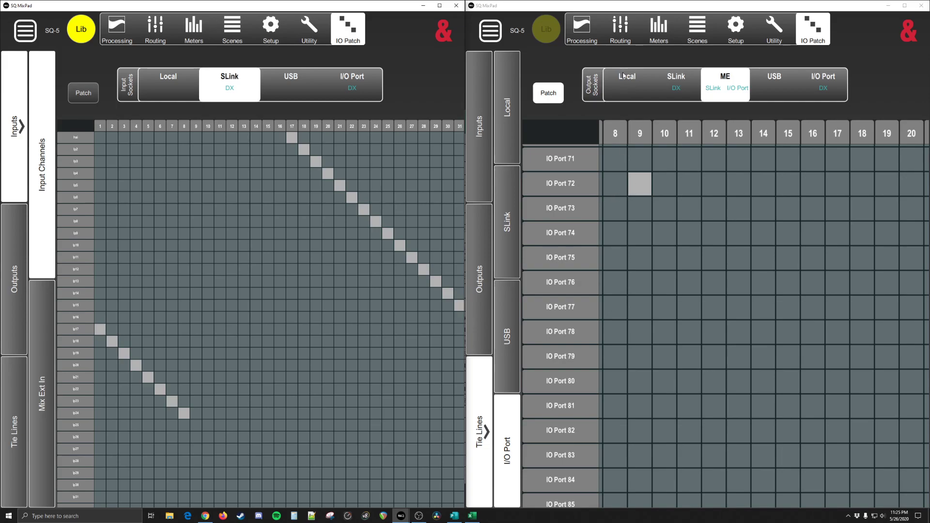
{"action": "left_click", "coordinate": [479, 127]}
{"action": "left_click", "coordinate": [480, 406]}
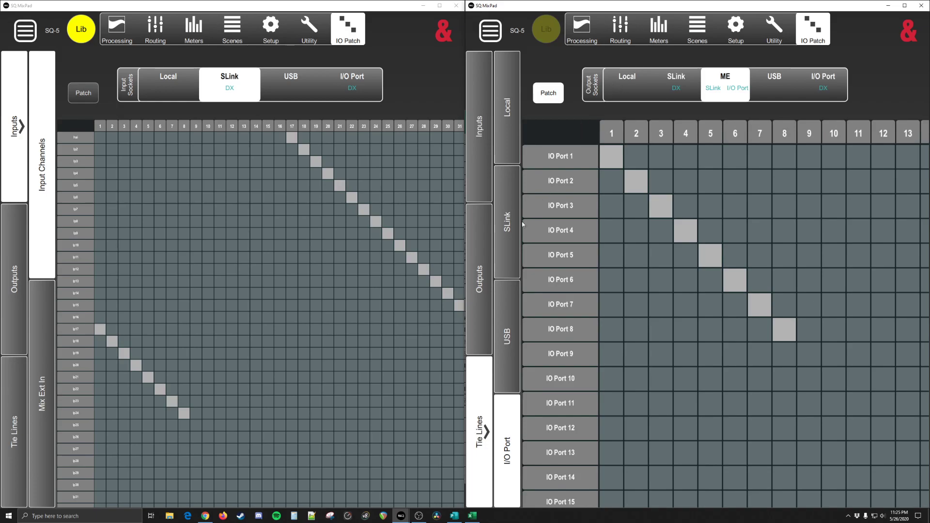
{"action": "left_click", "coordinate": [508, 121]}
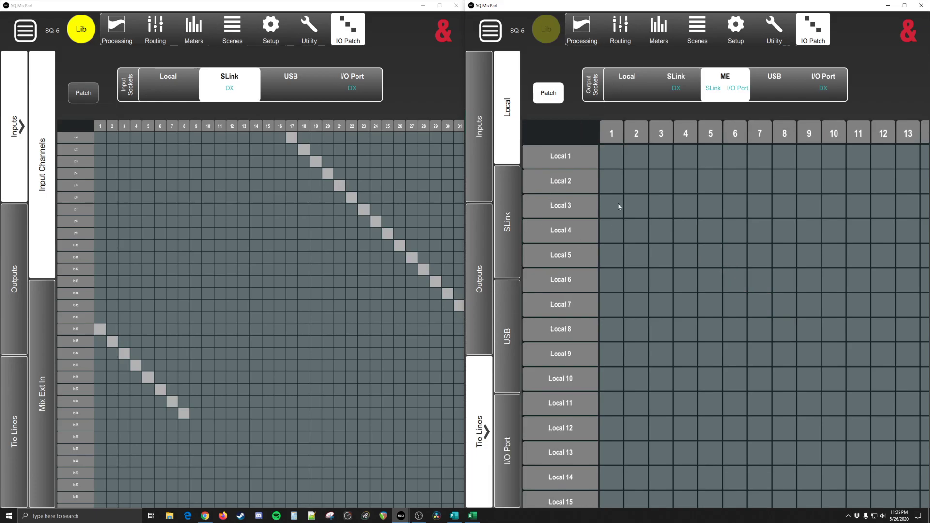
{"action": "scroll", "coordinate": [580, 268], "scroll_direction": "down", "scroll_amount": 5}
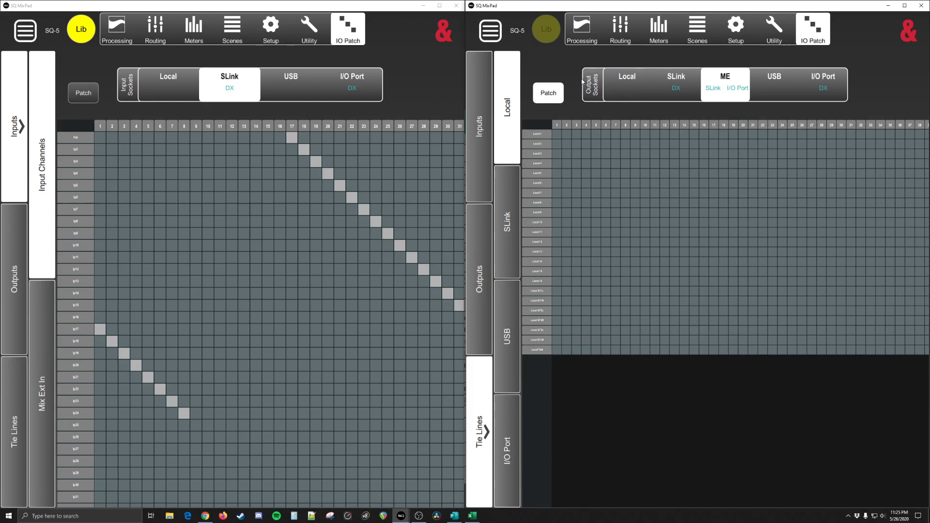
Step: Compare the I/O Port and Local input patches with the I/O Port-to-ME and Local-to-I/O Port tie lines
{"action": "left_click", "coordinate": [479, 170]}
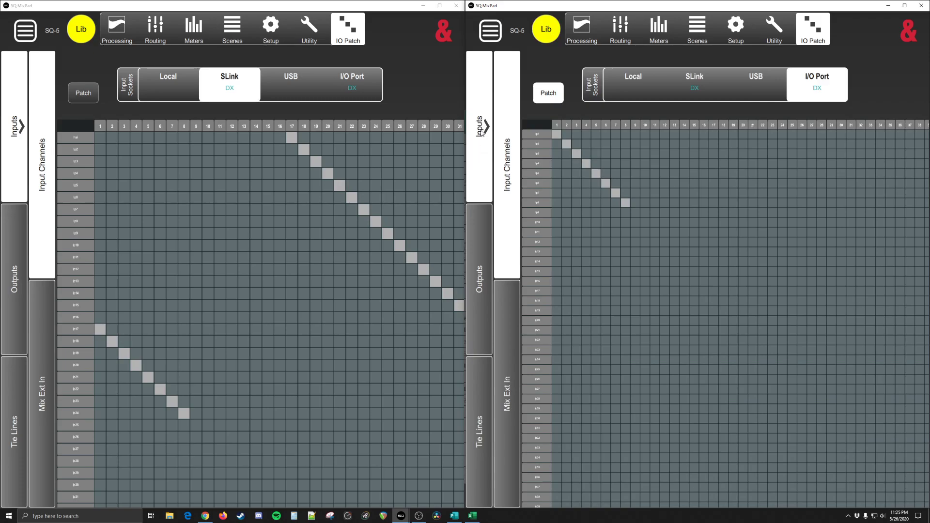
{"action": "left_click", "coordinate": [636, 80]}
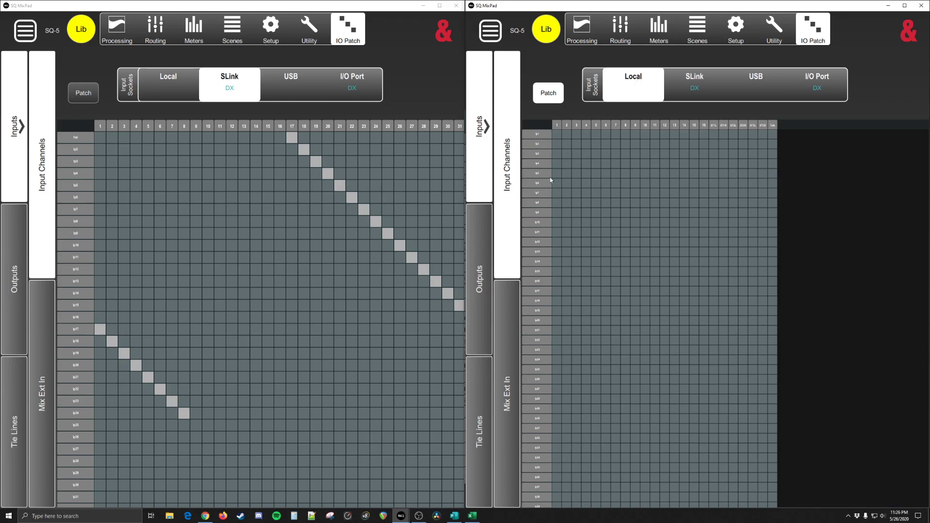
{"action": "left_click", "coordinate": [488, 395]}
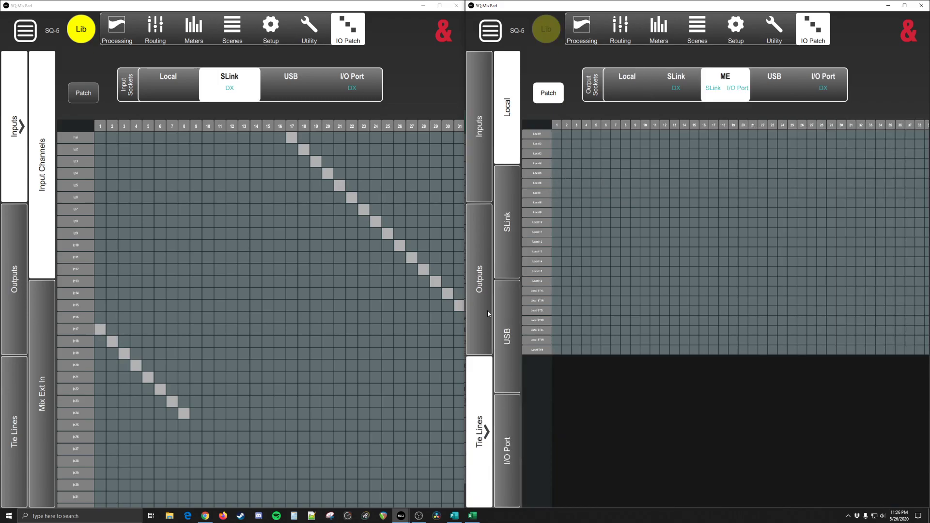
{"action": "left_click", "coordinate": [509, 415]}
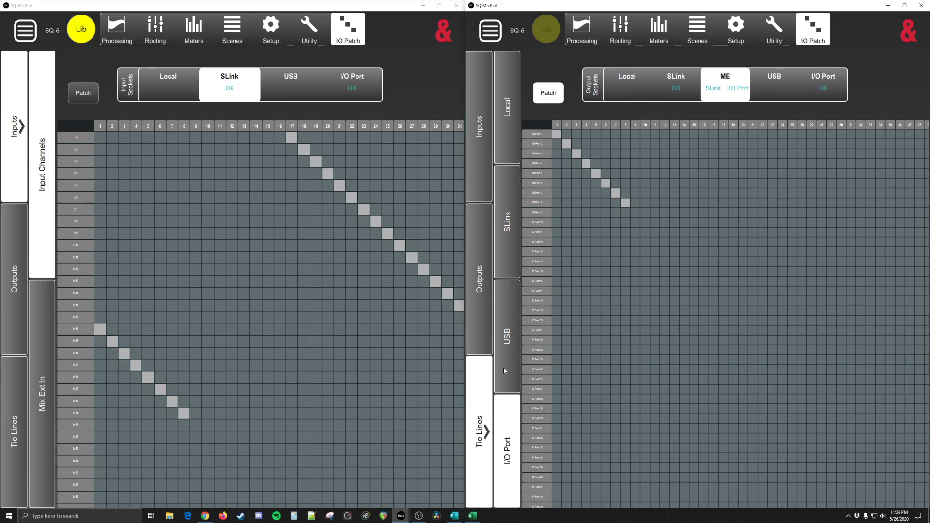
{"action": "left_click", "coordinate": [509, 146]}
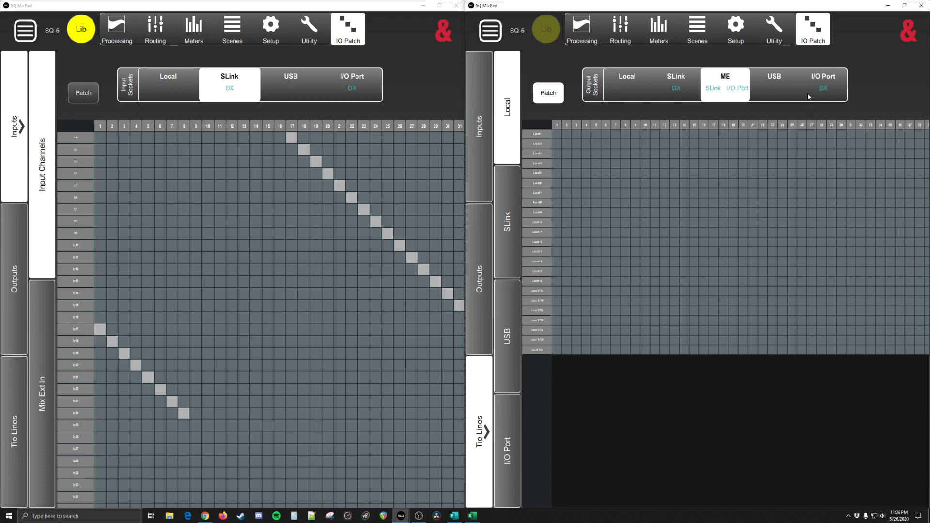
{"action": "left_click", "coordinate": [823, 83]}
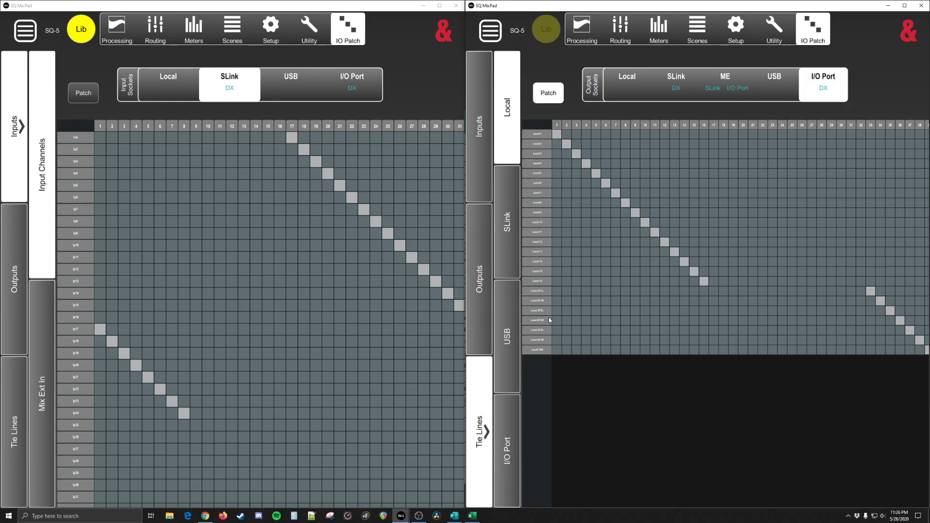
Step: Display the I/O Port input sockets and patch I/O Port 1-8 diagonally to input channels Ip32 through Ip39
{"action": "left_click", "coordinate": [363, 82]}
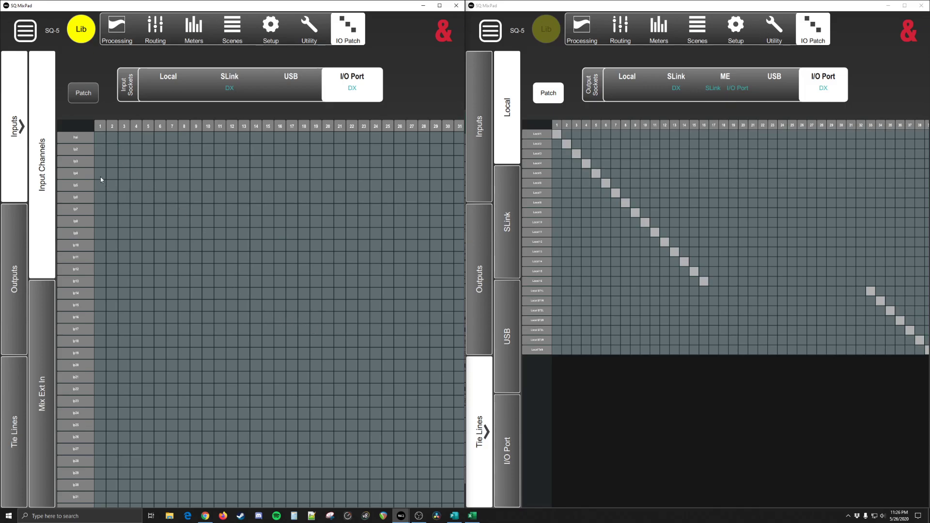
{"action": "left_click_drag", "start_coordinate": [228, 346], "coordinate": [204, 129]}
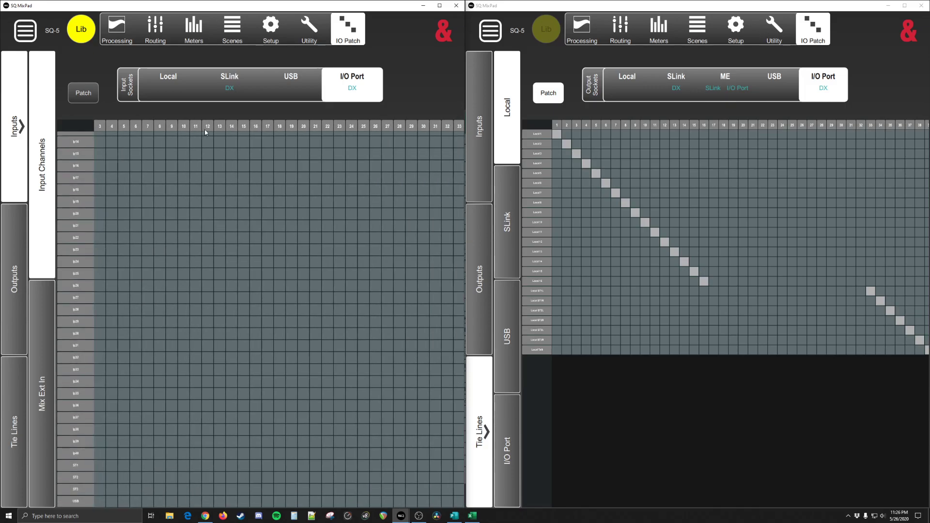
{"action": "left_click_drag", "start_coordinate": [261, 270], "coordinate": [286, 242]}
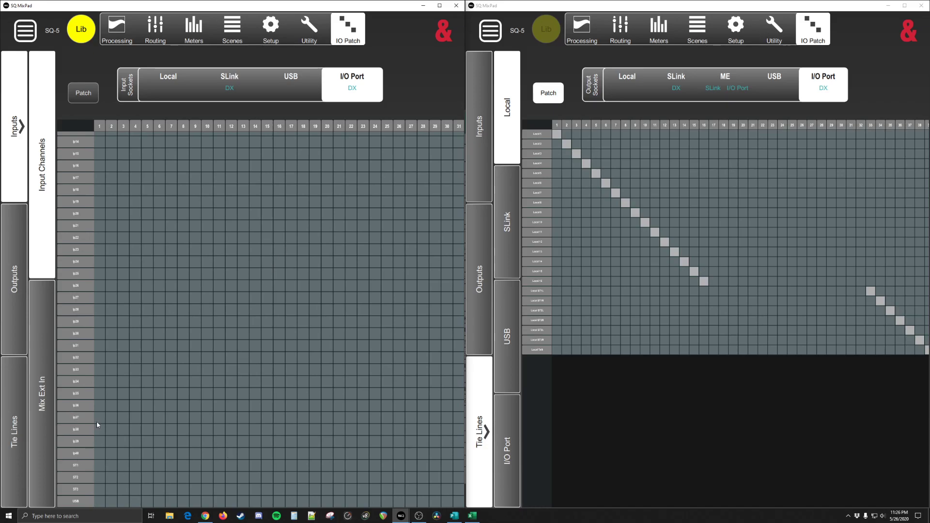
{"action": "left_click_drag", "start_coordinate": [127, 219], "coordinate": [152, 251]}
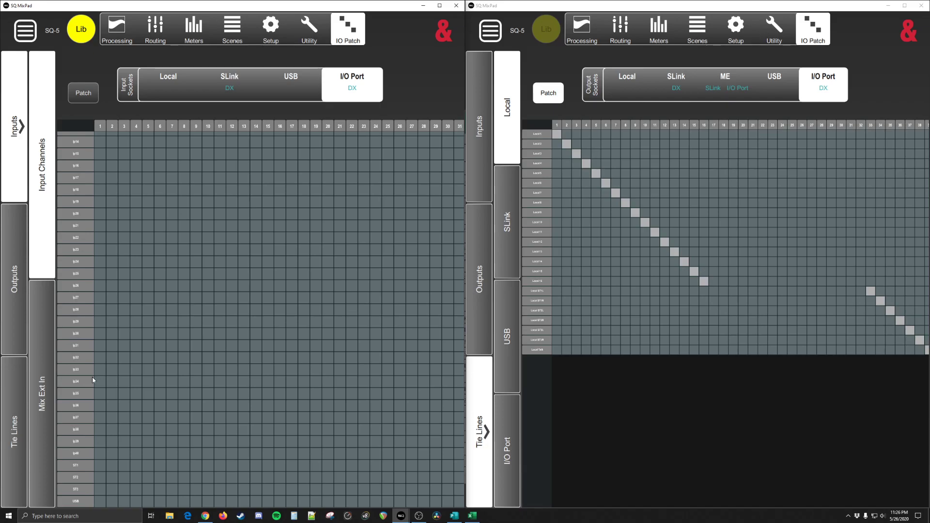
{"action": "left_click", "coordinate": [101, 362]}
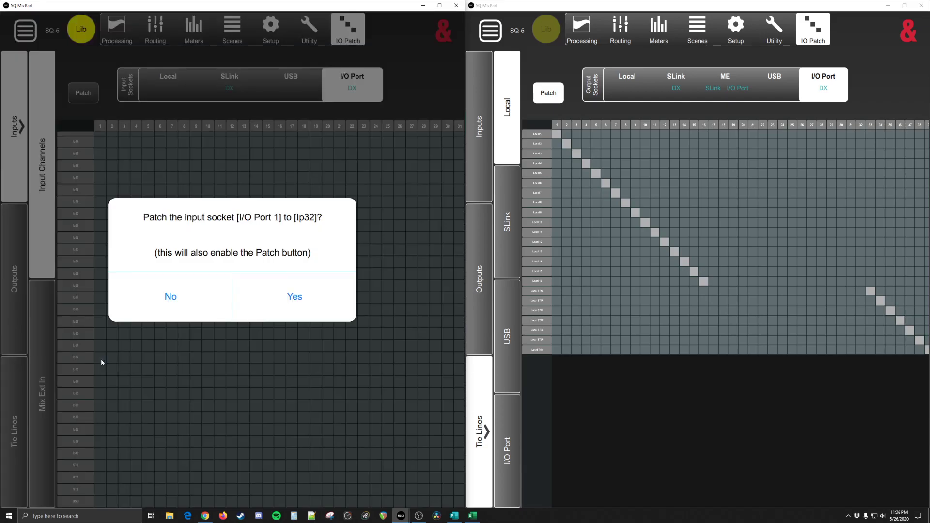
{"action": "left_click", "coordinate": [285, 302]}
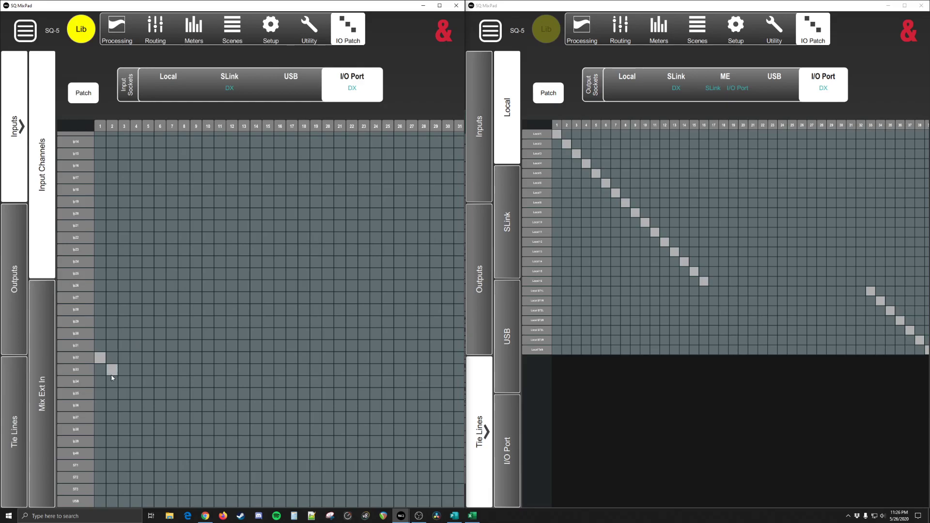
{"action": "left_click", "coordinate": [160, 417]}
{"action": "left_click", "coordinate": [172, 428]}
{"action": "left_click", "coordinate": [184, 442]}
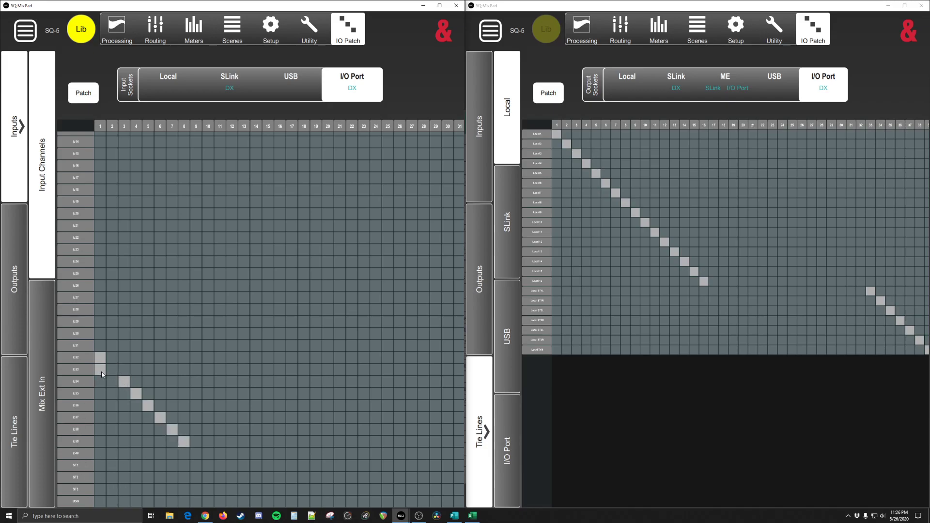
Step: Shift the I/O Port 1-8 patches down one channel to Ip33 through Ip40 and clear the patch on Ip32
{"action": "left_click", "coordinate": [150, 420]}
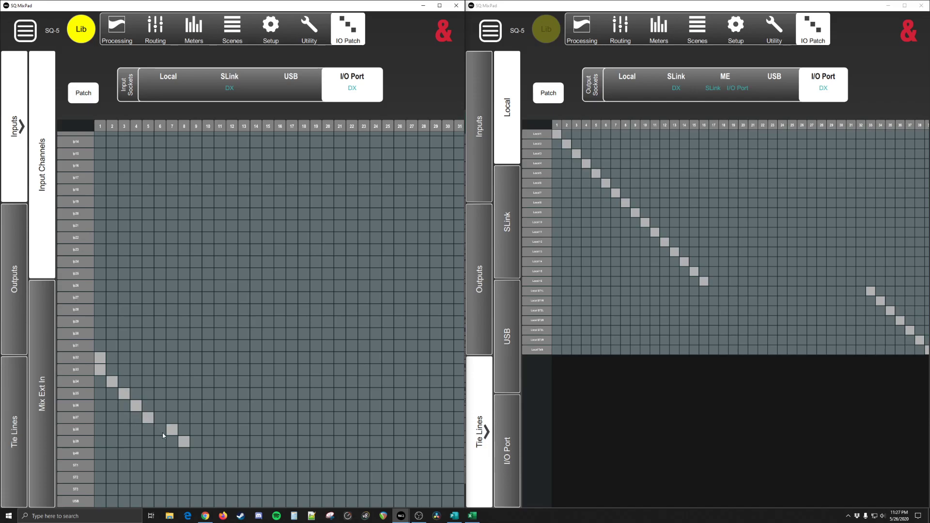
{"action": "left_click", "coordinate": [180, 453]}
{"action": "left_click", "coordinate": [100, 357]}
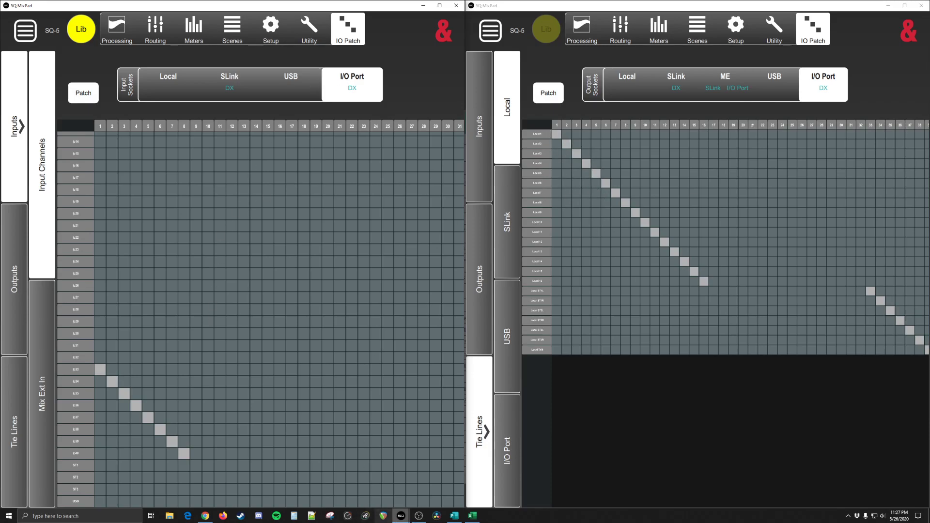
Step: Switch to Publisher and examine the diagram linking the FOH console, both DX168 units, the broadcast console and the ME mixers
{"action": "left_click", "coordinate": [454, 516]}
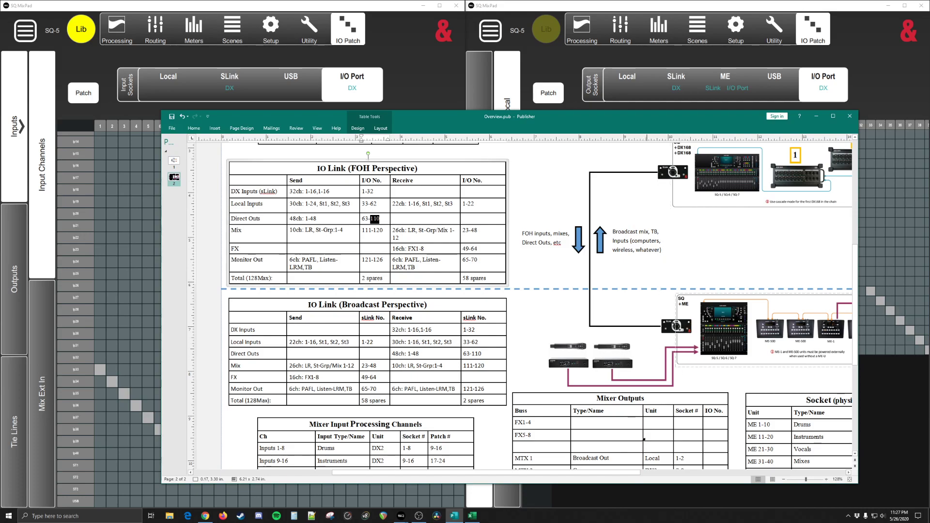
{"action": "left_click_drag", "start_coordinate": [600, 473], "coordinate": [658, 477]}
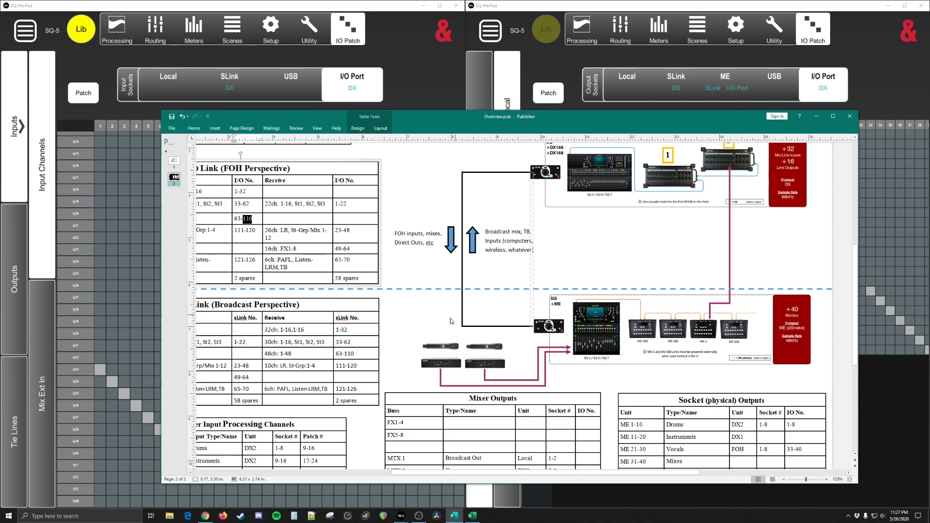
{"action": "scroll", "coordinate": [529, 315], "scroll_direction": "up", "scroll_amount": 1}
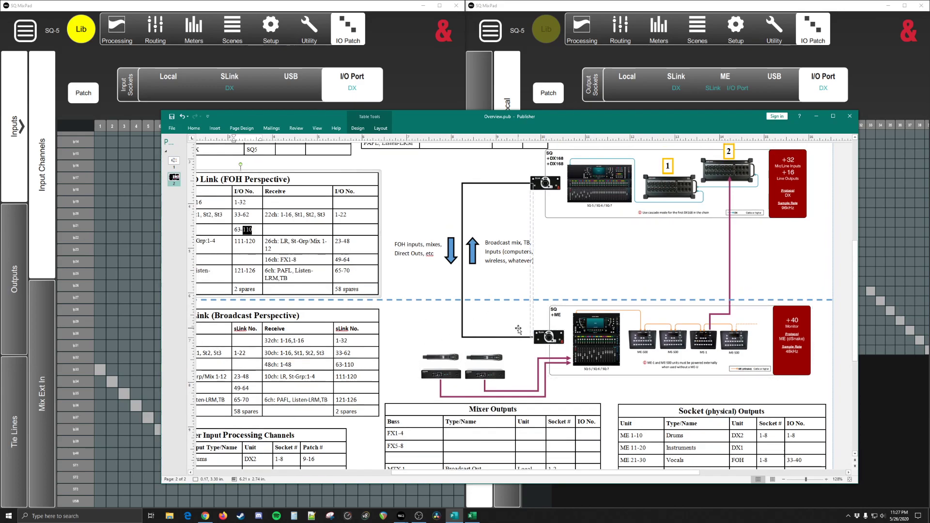
{"action": "scroll", "coordinate": [558, 367], "scroll_direction": "up", "scroll_amount": 2}
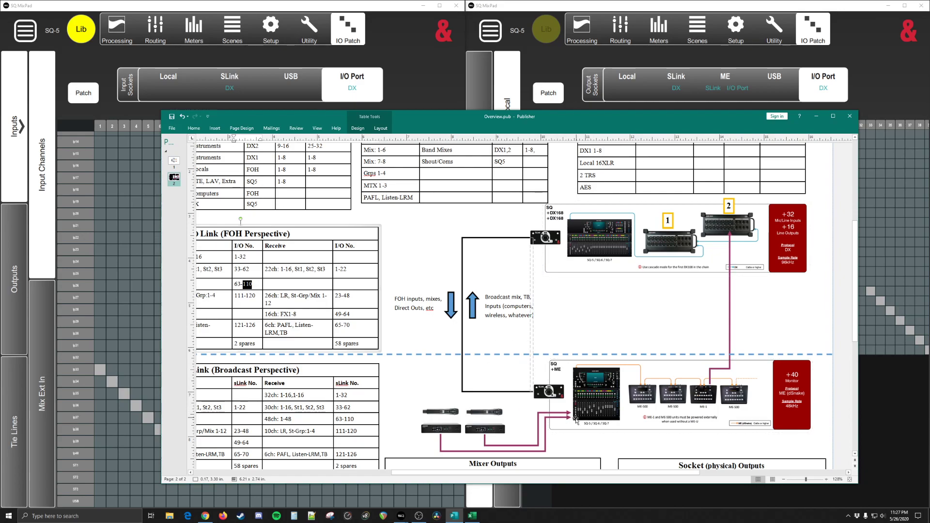
{"action": "mouse_move", "coordinate": [495, 473]}
{"action": "left_mouse_down"}
{"action": "mouse_move", "coordinate": [426, 472]}
{"action": "mouse_move", "coordinate": [497, 469]}
{"action": "left_mouse_up"}
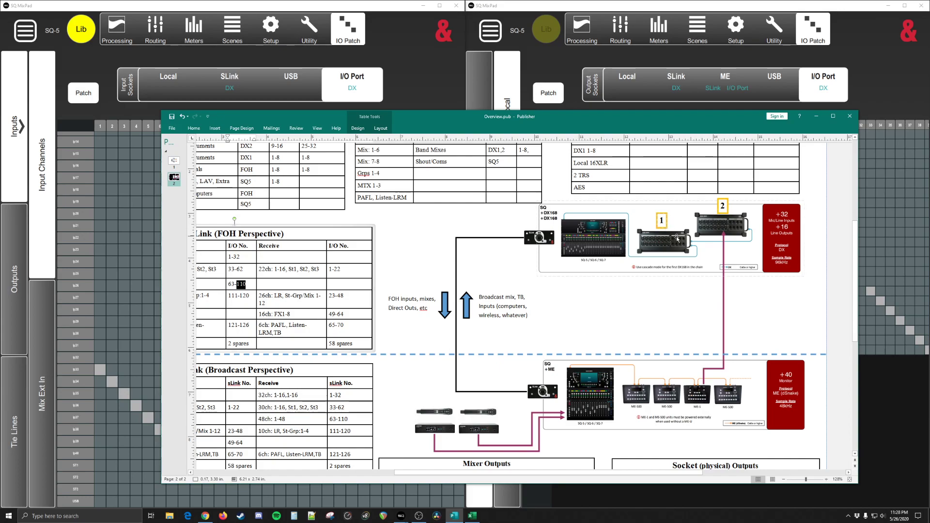
{"action": "left_click", "coordinate": [661, 227]}
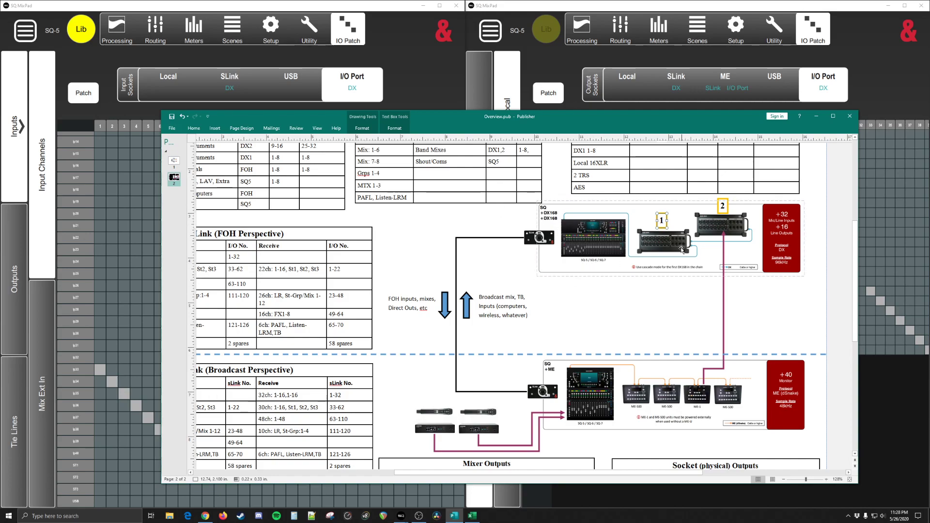
Step: Return to SQ MixPad, minimise the Publisher window and review the SLink patch of the input channels
{"action": "left_click", "coordinate": [411, 86]}
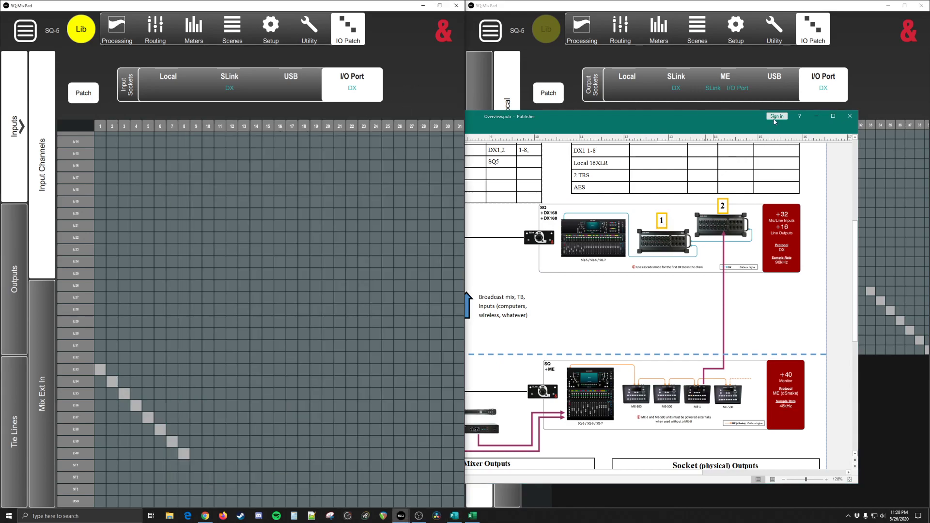
{"action": "left_click", "coordinate": [816, 116]}
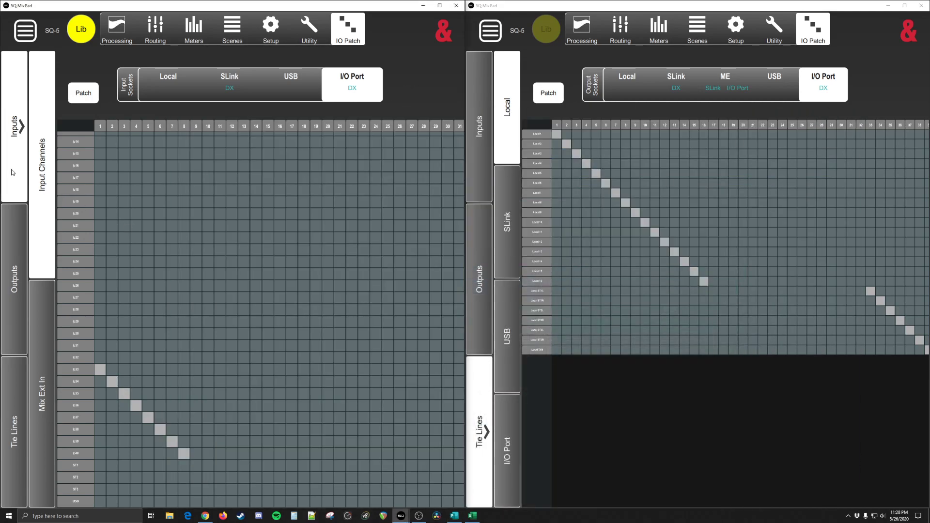
{"action": "left_click", "coordinate": [12, 143]}
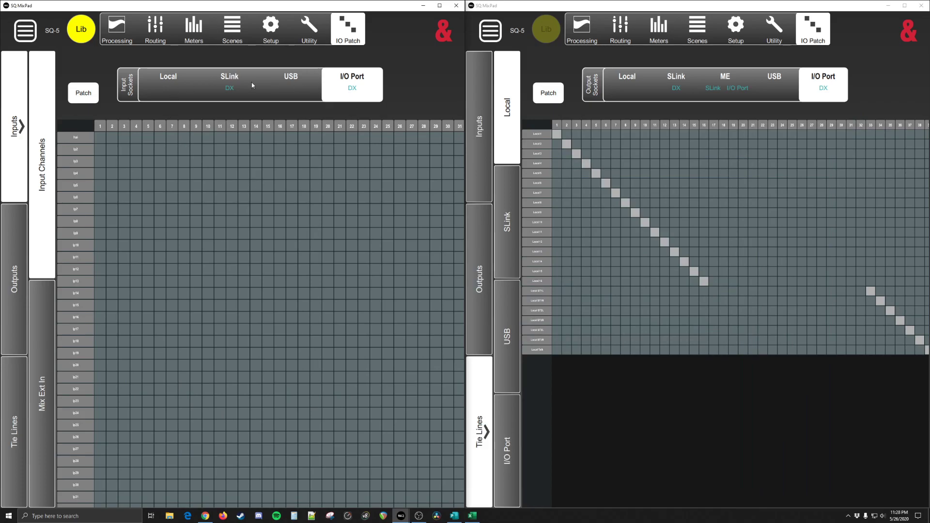
{"action": "left_click", "coordinate": [229, 95]}
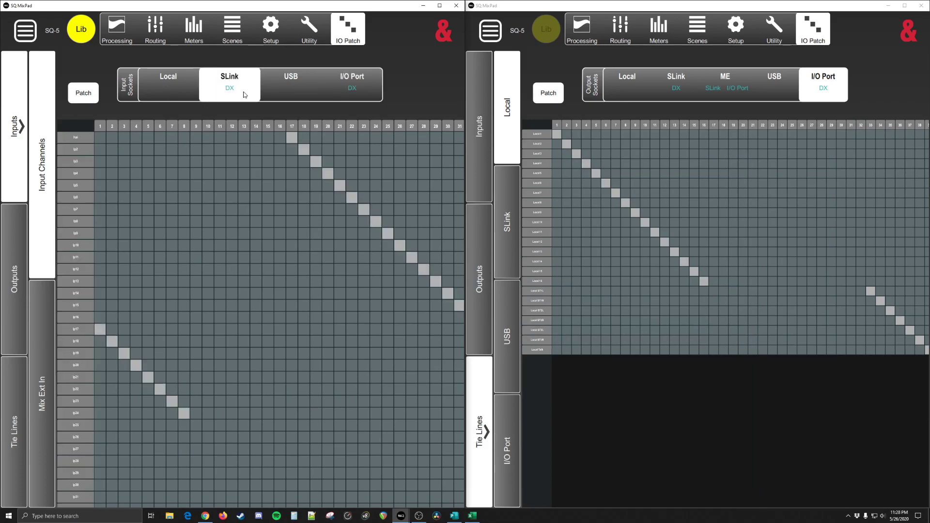
Step: Check the SLink-to-I/O Port tie lines, then patch SLink 9-16 as tie lines to Local output sockets 1-8
{"action": "left_click", "coordinate": [21, 410]}
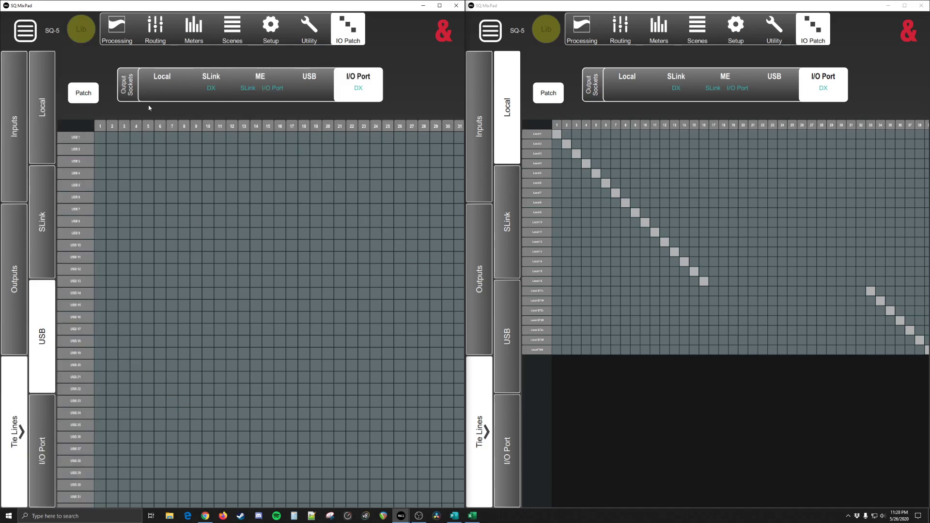
{"action": "left_click", "coordinate": [44, 222]}
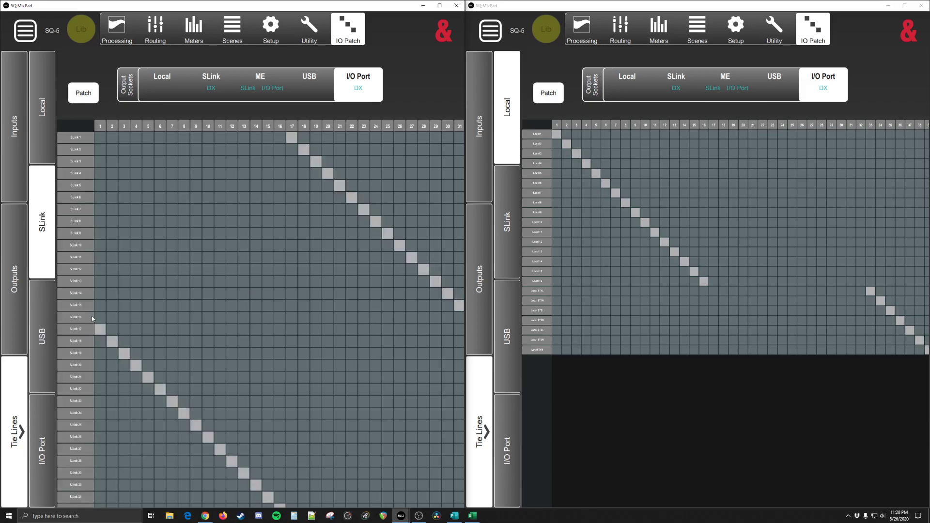
{"action": "scroll", "coordinate": [225, 412], "scroll_direction": "down", "scroll_amount": 5}
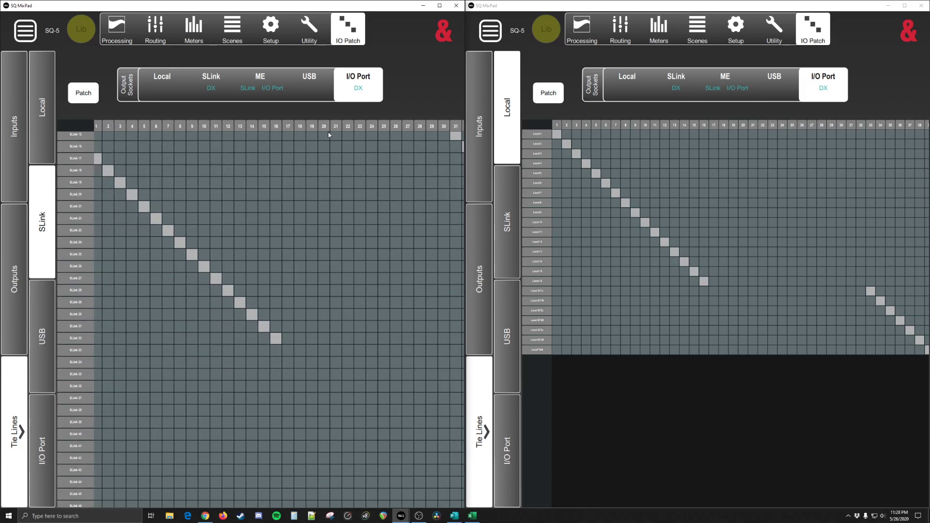
{"action": "left_click", "coordinate": [168, 85]}
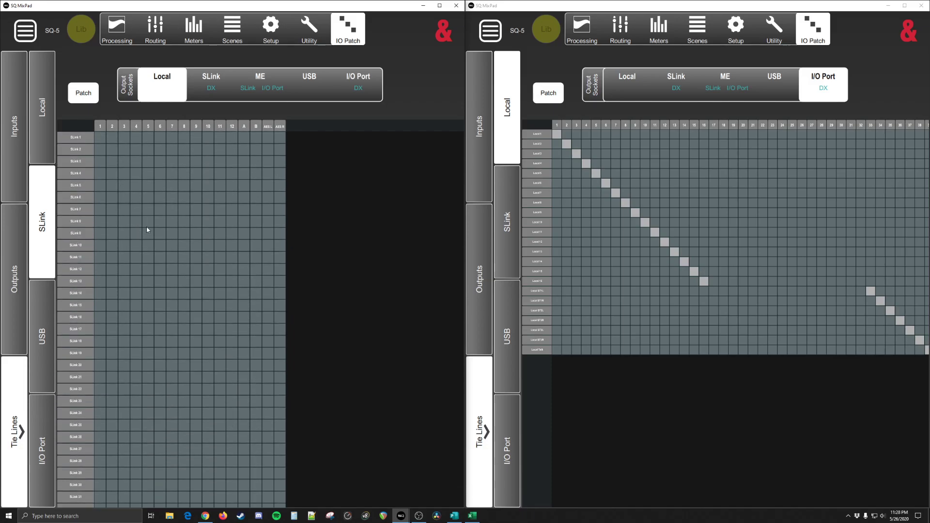
{"action": "left_click", "coordinate": [102, 238]}
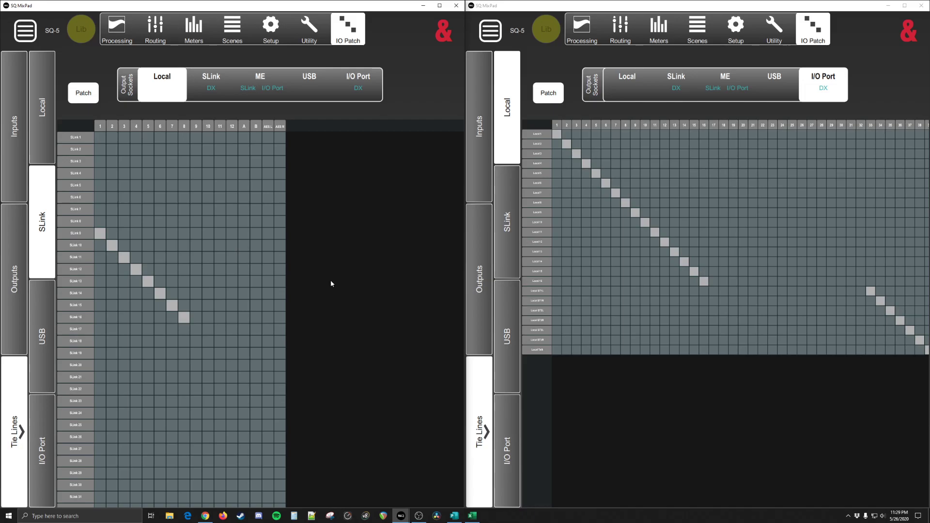
Step: Switch to Publisher and review the FOH (SQ7) half of the routing plan with its input, output and IO Link tables
{"action": "left_click", "coordinate": [451, 514]}
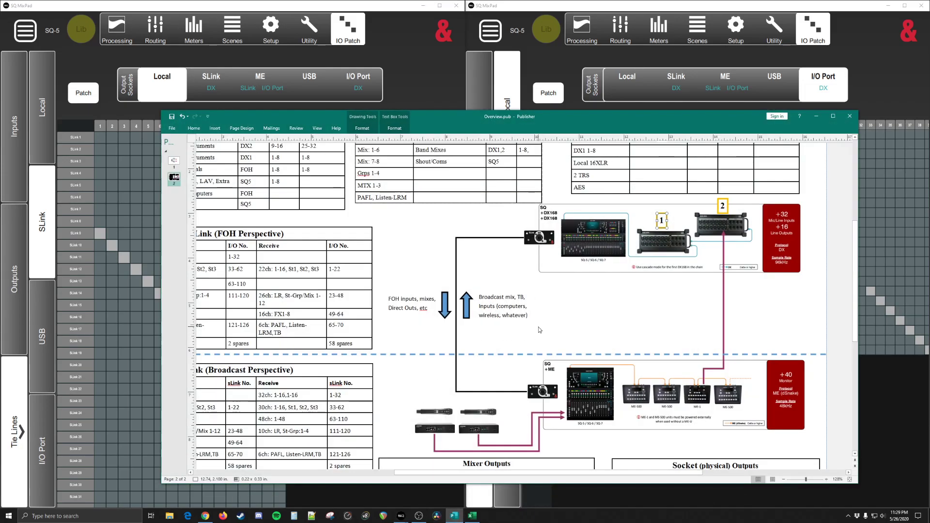
{"action": "scroll", "coordinate": [484, 346], "scroll_direction": "down", "scroll_amount": 1}
{"action": "scroll", "coordinate": [493, 344], "scroll_direction": "down", "scroll_amount": 3, "text": "ctrl"}
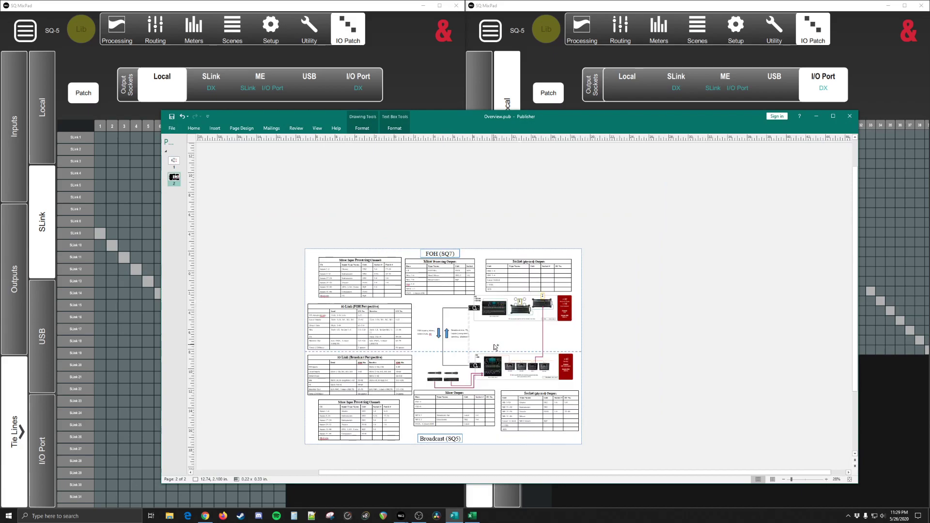
{"action": "scroll", "coordinate": [494, 344], "scroll_direction": "up", "scroll_amount": 2, "text": "ctrl"}
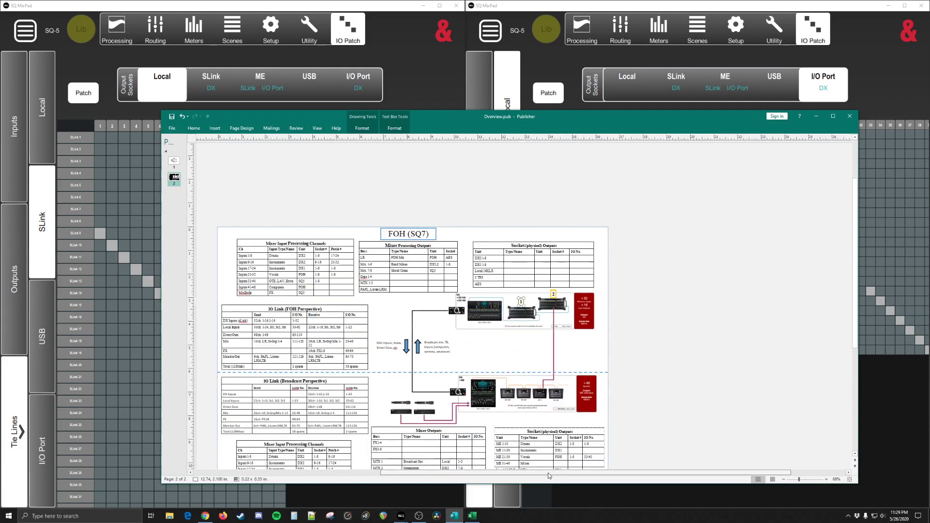
{"action": "left_click_drag", "start_coordinate": [570, 472], "coordinate": [515, 473]}
{"action": "scroll", "coordinate": [517, 375], "scroll_direction": "down", "scroll_amount": 3}
{"action": "scroll", "coordinate": [536, 390], "scroll_direction": "up", "scroll_amount": 1, "text": "ctrl"}
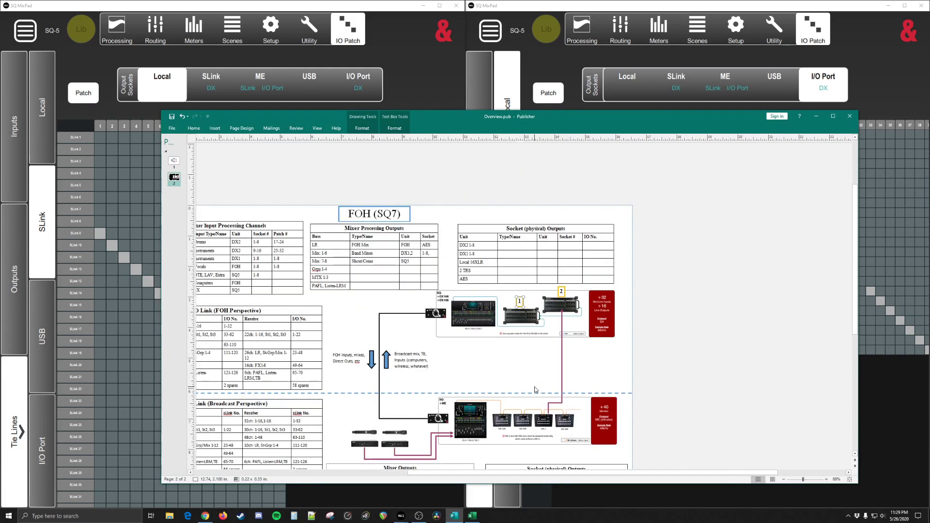
{"action": "scroll", "coordinate": [533, 368], "scroll_direction": "left", "scroll_amount": 3}
{"action": "scroll", "coordinate": [532, 366], "scroll_direction": "right", "scroll_amount": 1}
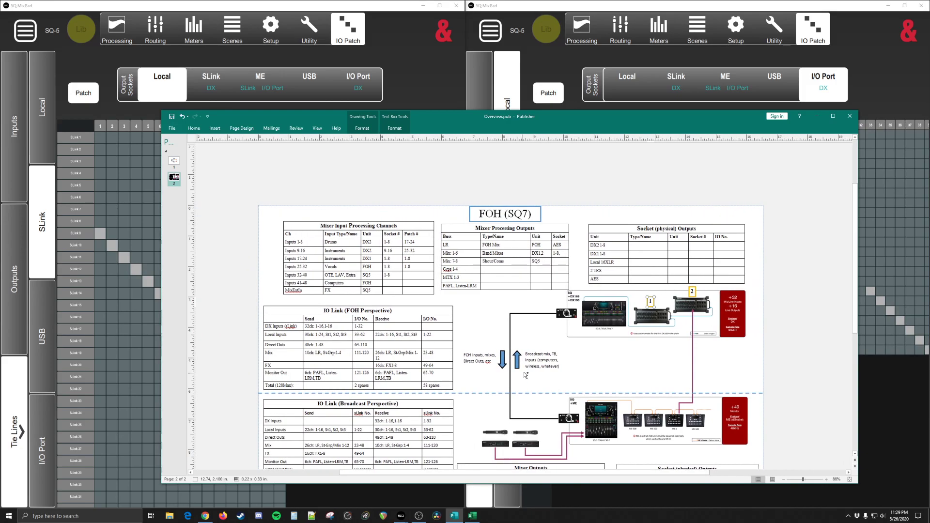
{"action": "scroll", "coordinate": [532, 365], "scroll_direction": "up", "scroll_amount": 1, "text": "ctrl"}
{"action": "left_click_drag", "start_coordinate": [633, 473], "coordinate": [562, 473]}
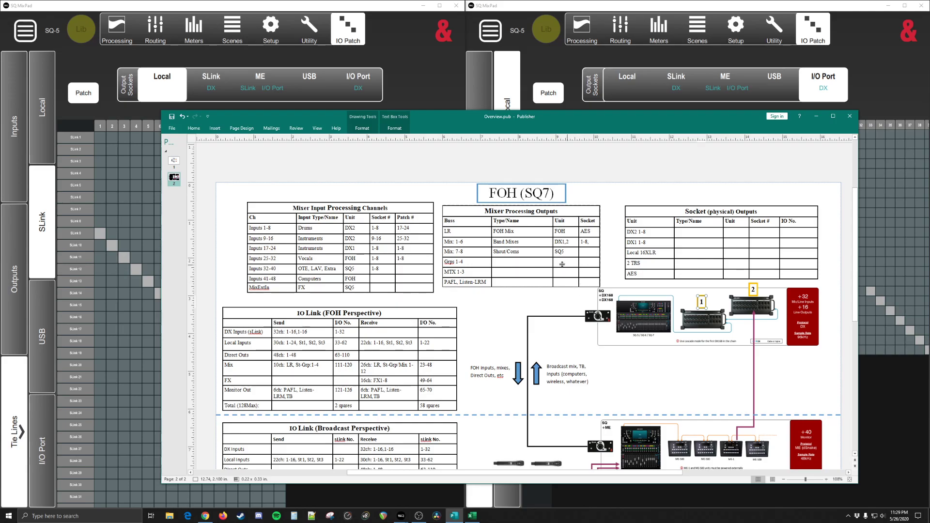
Step: Examine the FOH Mixer Processing Outputs and Socket (physical) Outputs tables against the console diagram
{"action": "scroll", "coordinate": [570, 296], "scroll_direction": "down", "scroll_amount": 3}
{"action": "scroll", "coordinate": [545, 316], "scroll_direction": "down", "scroll_amount": 4}
{"action": "scroll", "coordinate": [547, 320], "scroll_direction": "up", "scroll_amount": 6}
{"action": "scroll", "coordinate": [549, 325], "scroll_direction": "up", "scroll_amount": 2}
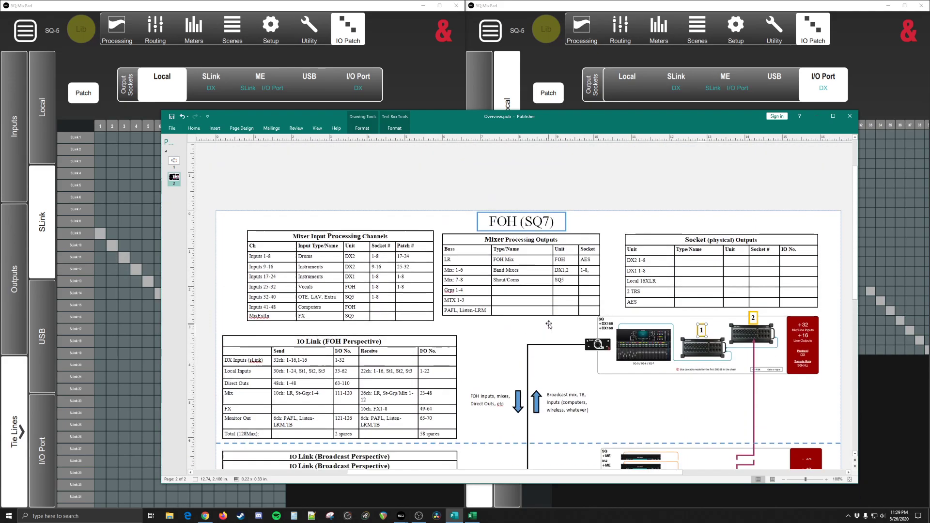
{"action": "scroll", "coordinate": [549, 324], "scroll_direction": "down", "scroll_amount": 1}
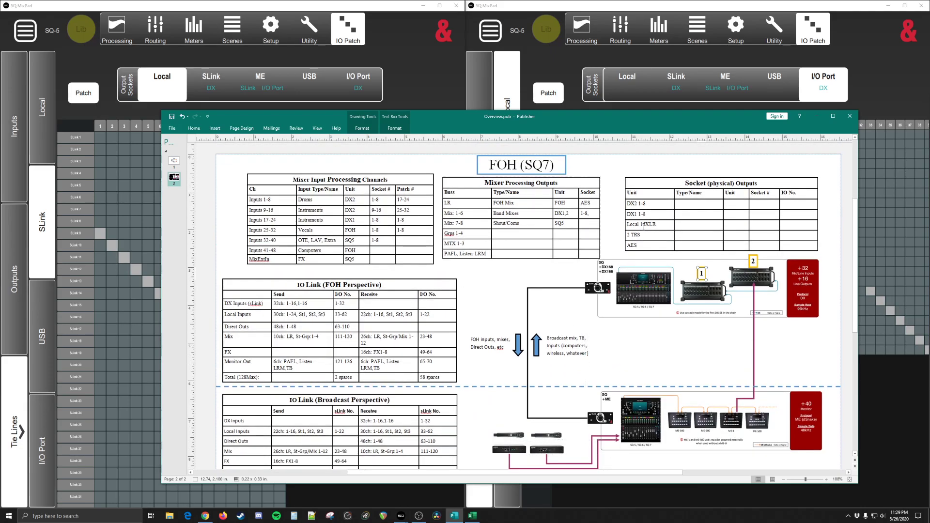
{"action": "mouse_move", "coordinate": [856, 291]}
{"action": "left_mouse_down"}
{"action": "mouse_move", "coordinate": [860, 354]}
{"action": "mouse_move", "coordinate": [847, 296]}
{"action": "mouse_move", "coordinate": [850, 238]}
{"action": "mouse_move", "coordinate": [850, 287]}
{"action": "left_mouse_up"}
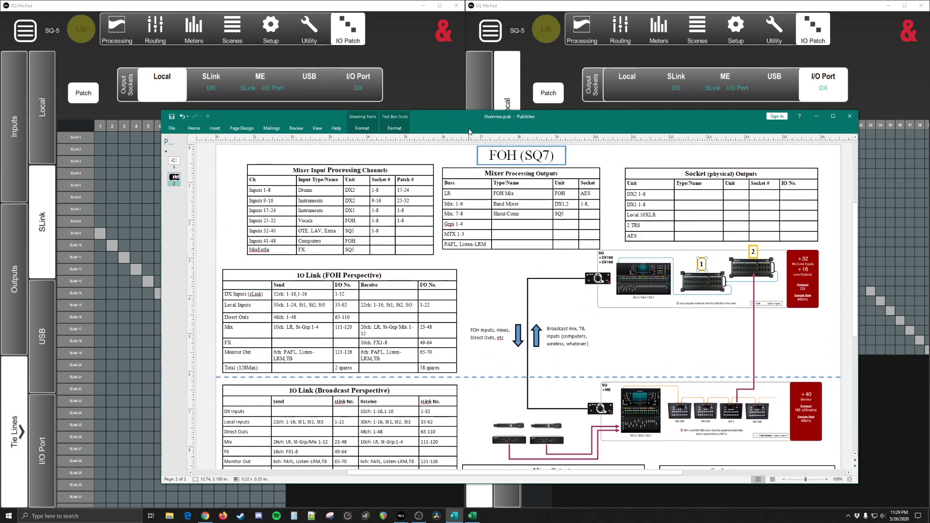